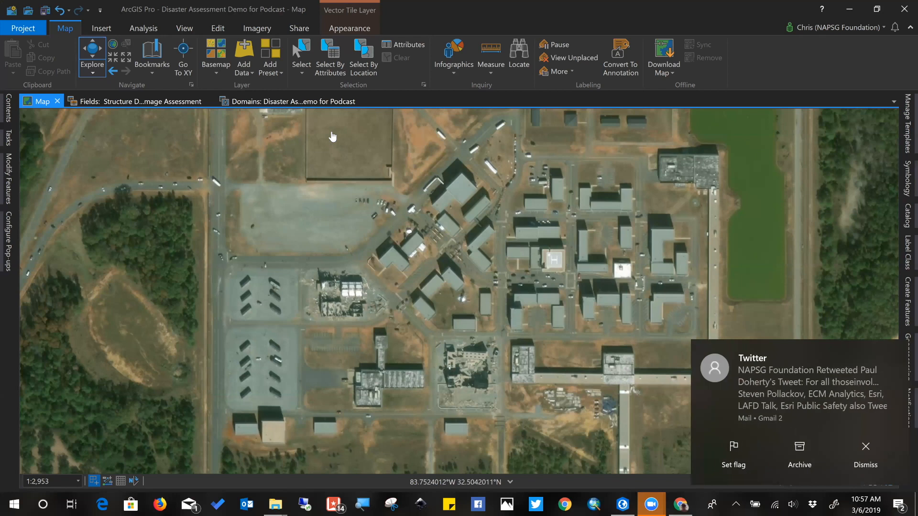
# - Dismiss the pop-up mail notifications covering the map
pyautogui.click(875, 463)
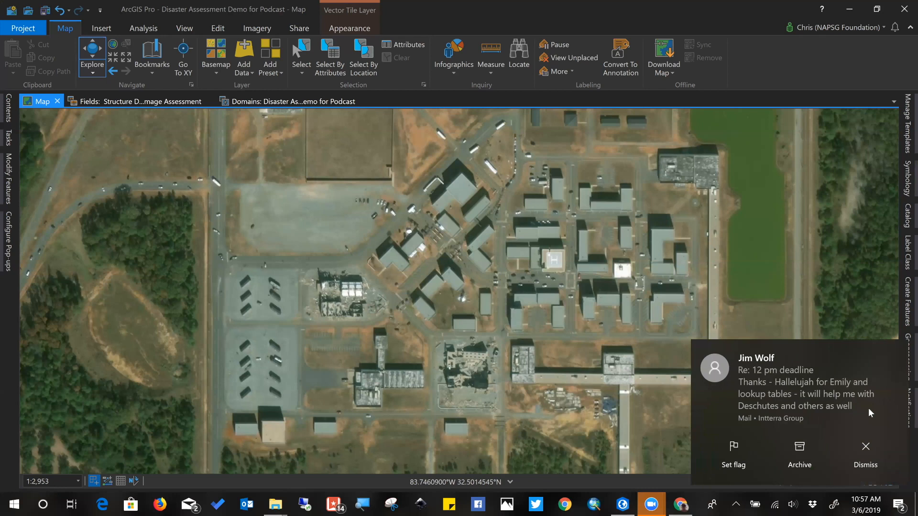
pyautogui.click(881, 472)
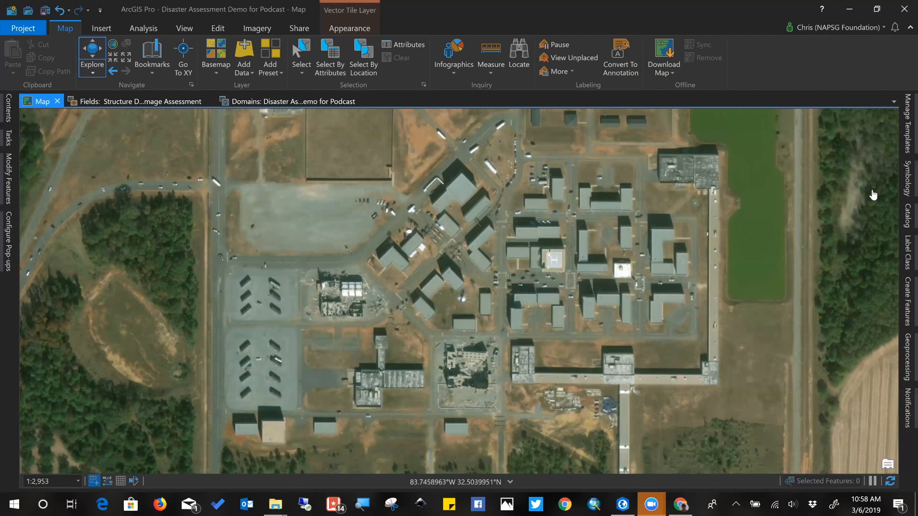
# - Open the Catalog pane, select the Demo_Damage_Assessment feature class, and keep the pane pinned open
pyautogui.click(906, 216)
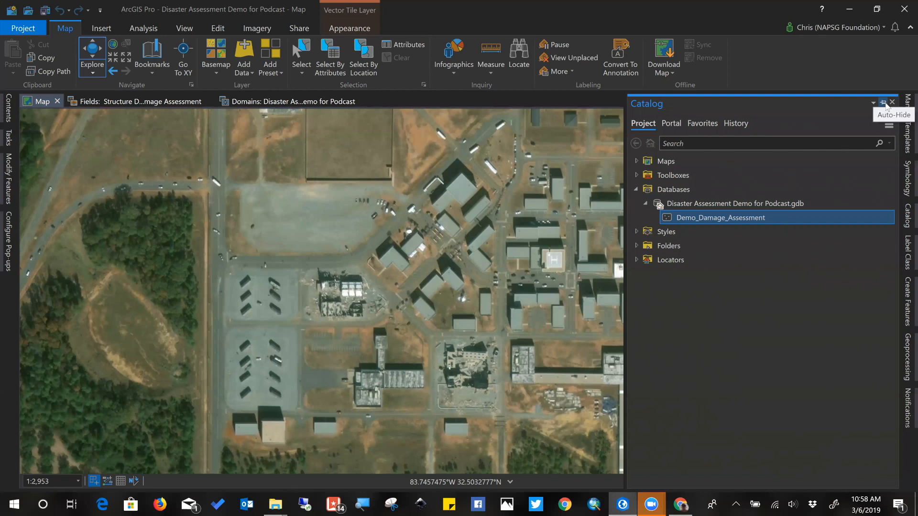
pyautogui.click(712, 219)
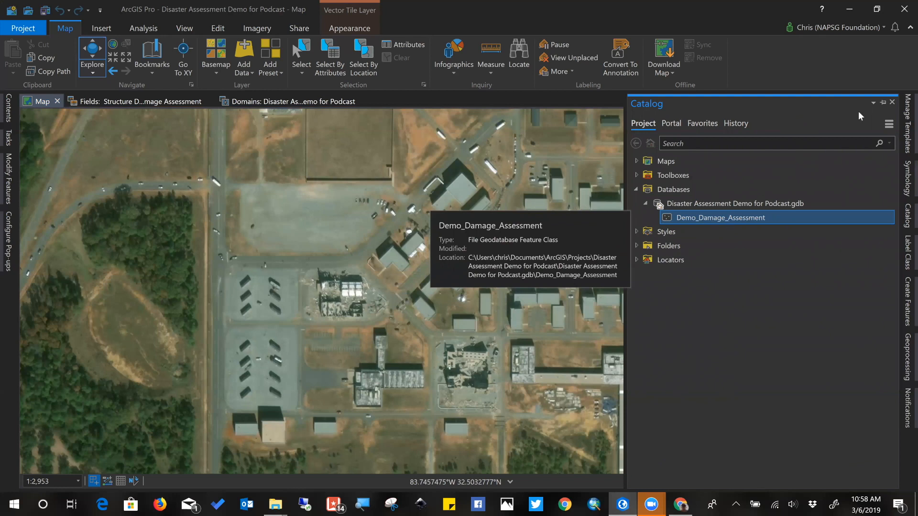
pyautogui.click(882, 102)
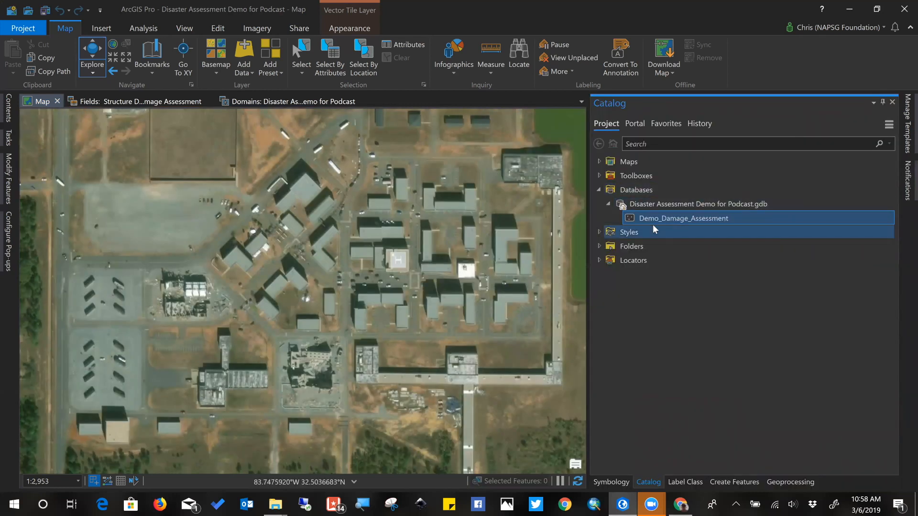
# - Show the field table of the Structure Damage Assessment layer
pyautogui.click(123, 102)
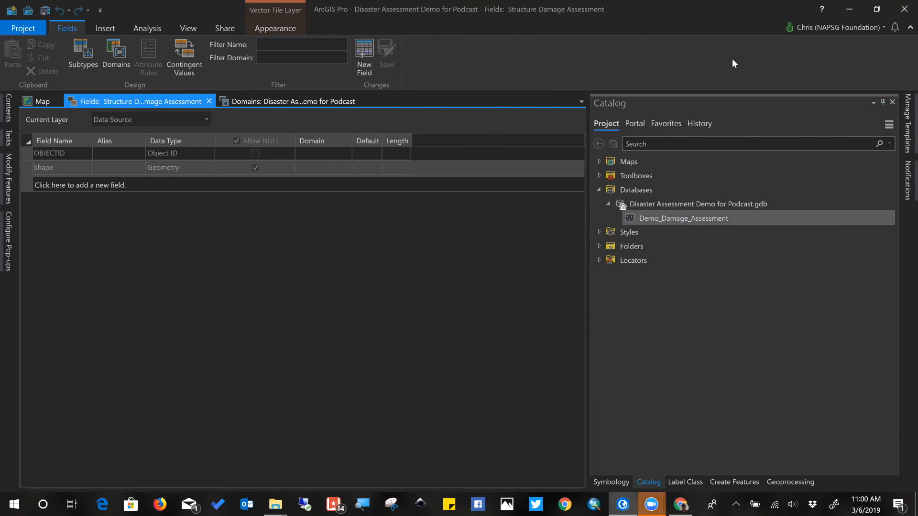
pyautogui.click(631, 218)
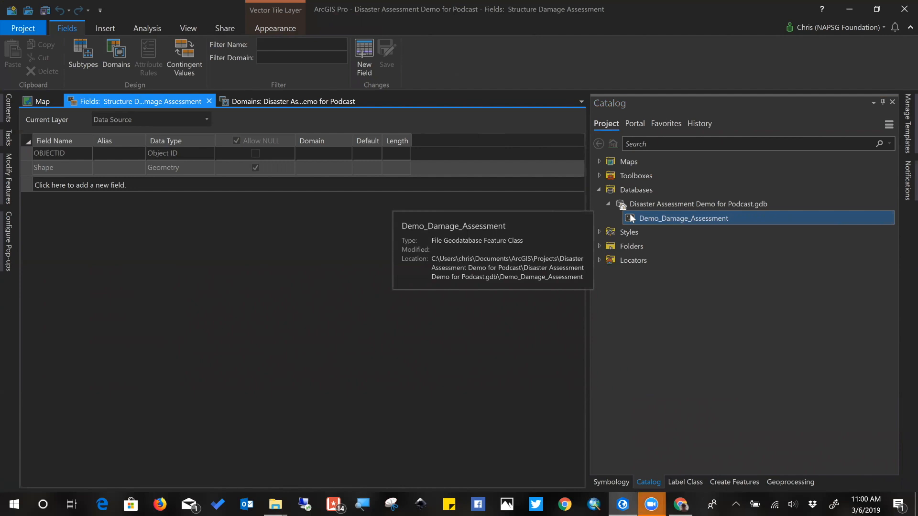
pyautogui.click(165, 240)
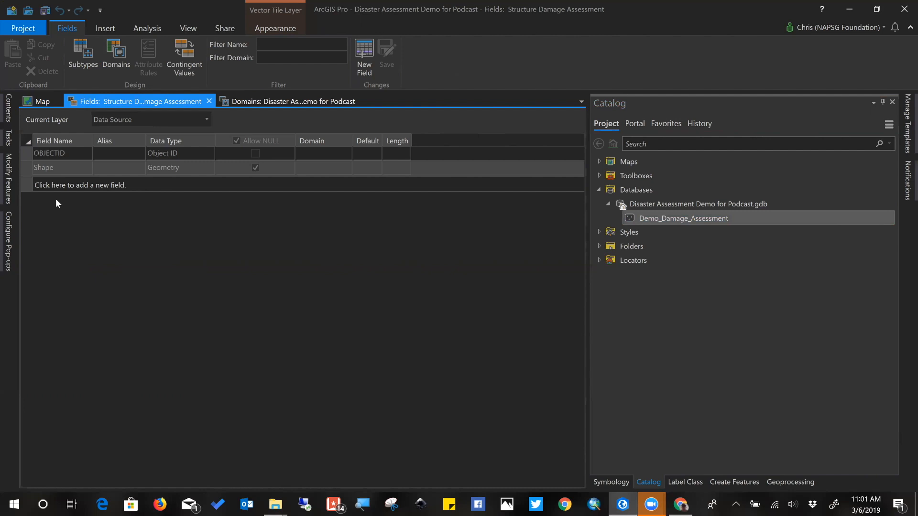
# - Add a field named DateValue with the alias Date of Collection and the data type Date
pyautogui.click(97, 185)
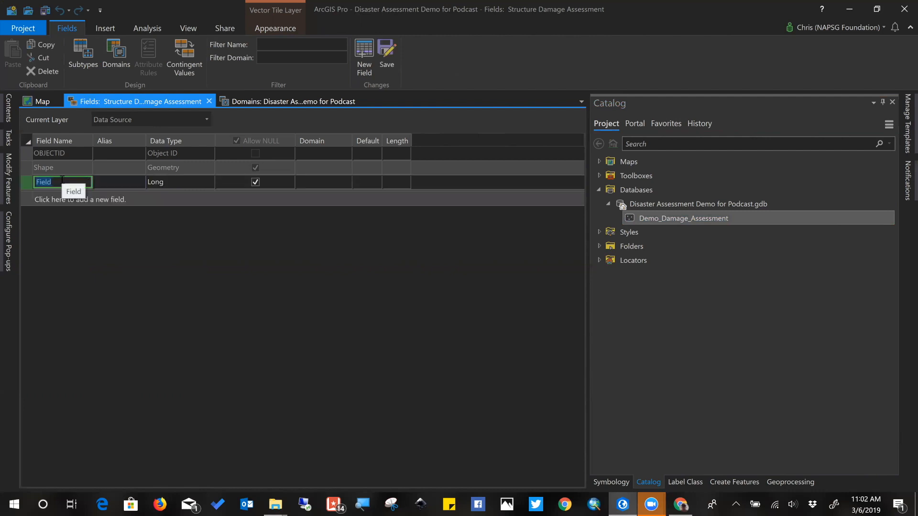
pyautogui.write('DateValue')
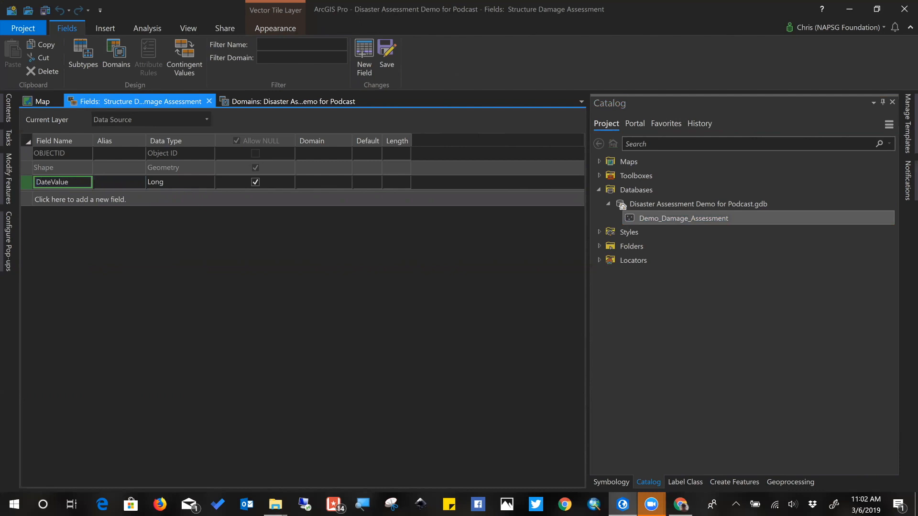
pyautogui.click(111, 186)
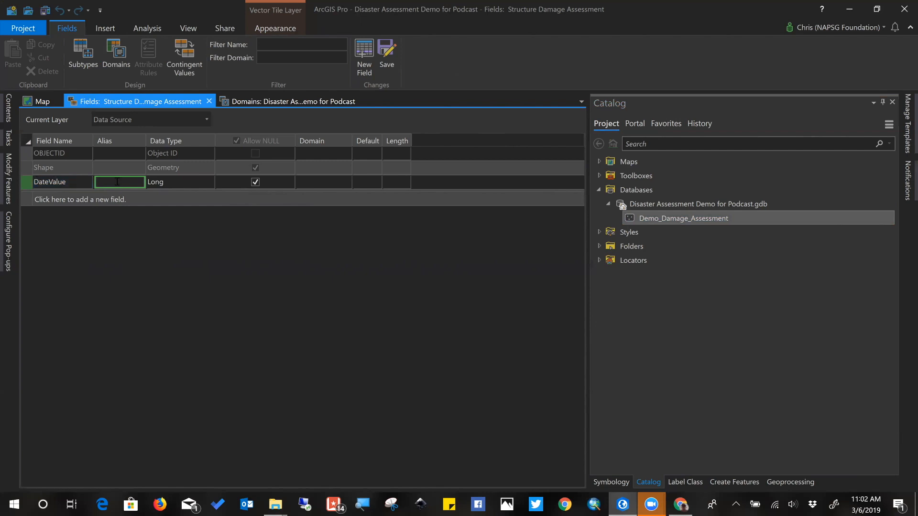
pyautogui.write('Dat')
pyautogui.write('e of Collecti')
pyautogui.write('on')
pyautogui.click(184, 182)
pyautogui.click(189, 182)
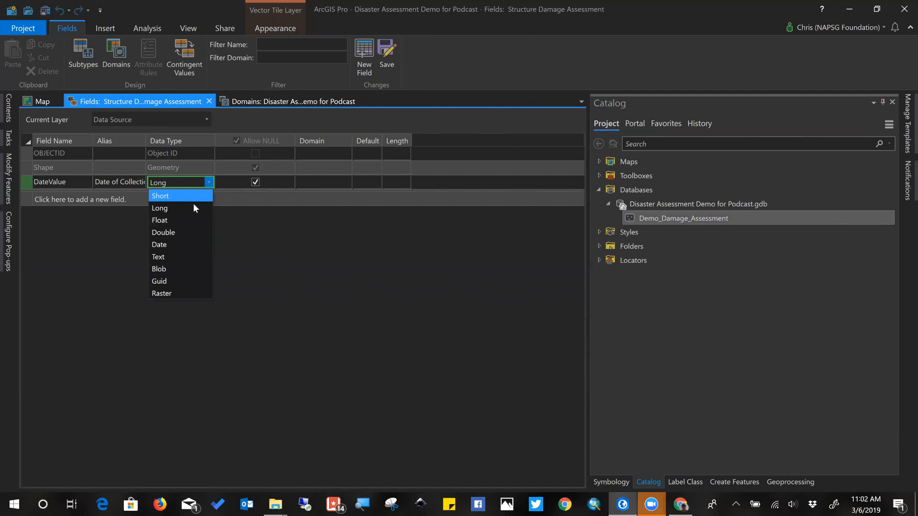
pyautogui.click(181, 244)
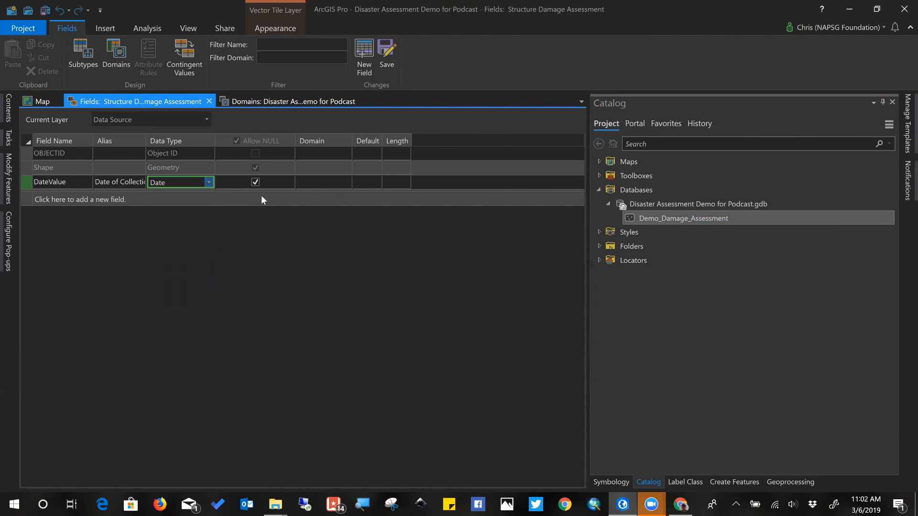
pyautogui.click(316, 186)
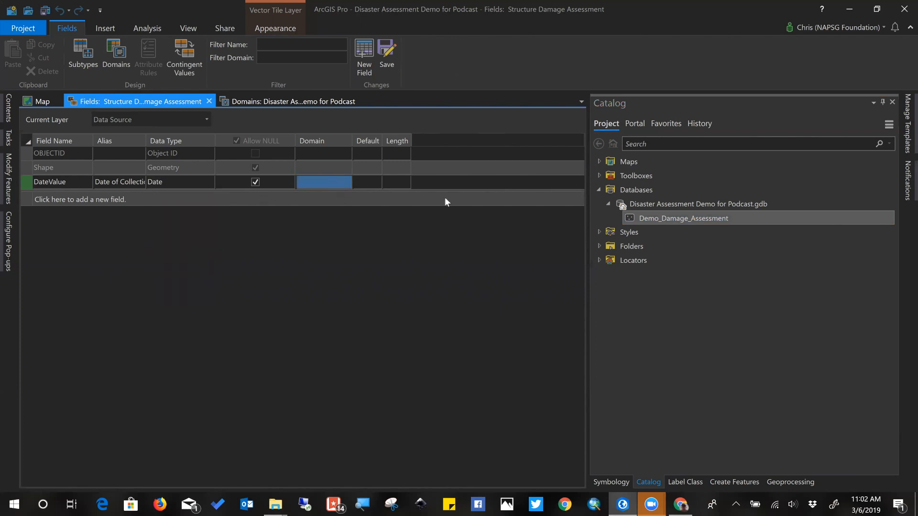
# - Add a text field named StrType with the alias Structure Type and a length of 32
pyautogui.click(56, 198)
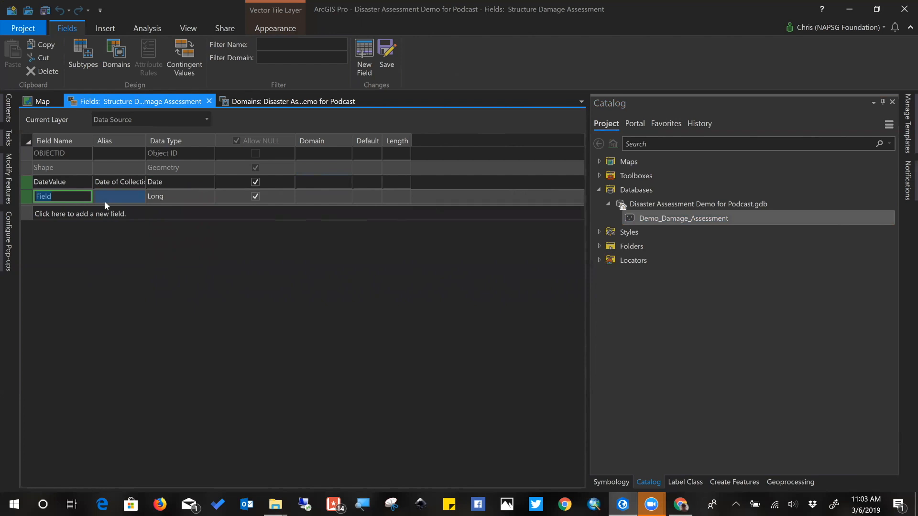
pyautogui.write('Strcu')
pyautogui.press('BackSpace')
pyautogui.press('BackSpace')
pyautogui.press('BackSpace')
pyautogui.write('rType')
pyautogui.press('Tab')
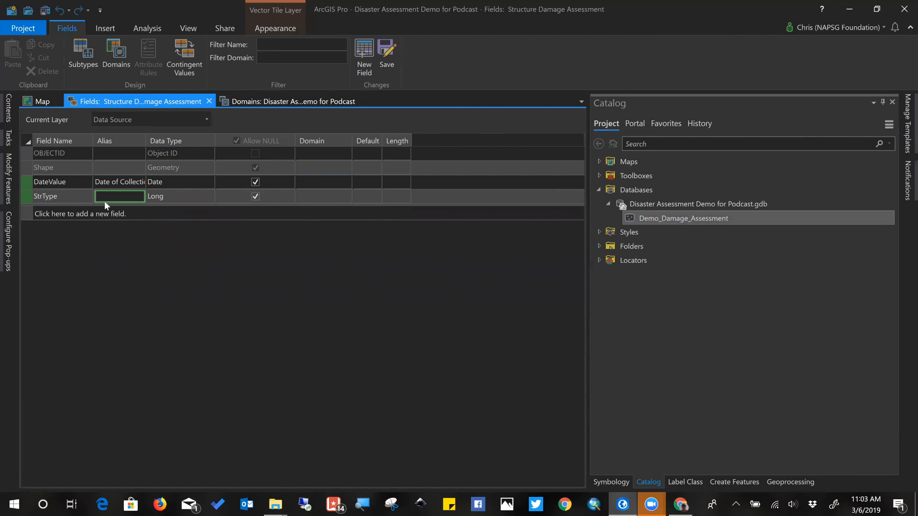
pyautogui.write('Structure Type')
pyautogui.click(191, 200)
pyautogui.click(180, 271)
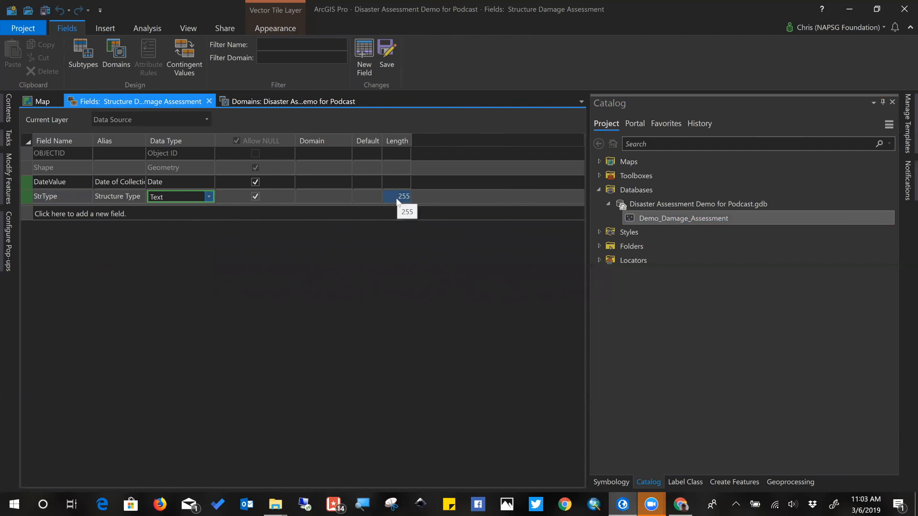
pyautogui.click(397, 198)
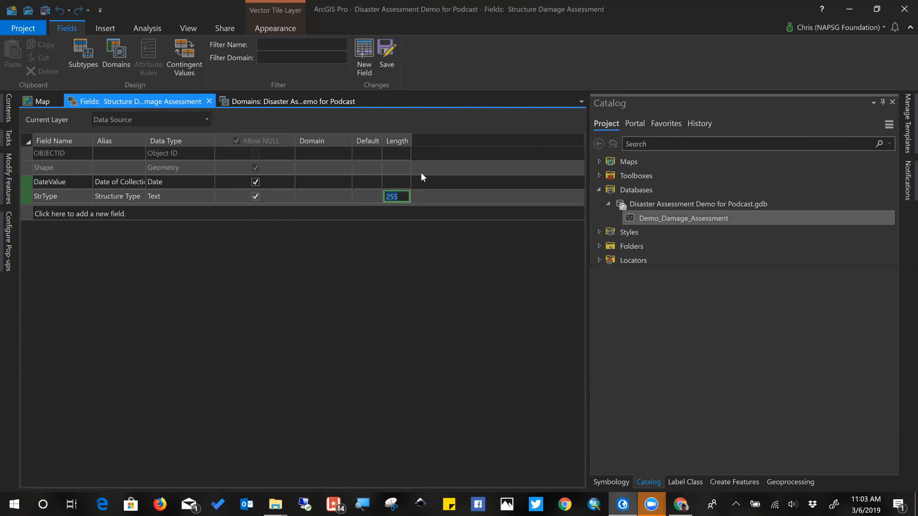
pyautogui.write('32')
# - Add a text field named DamageCat with the alias Damage Category and a length of 32
pyautogui.click(124, 211)
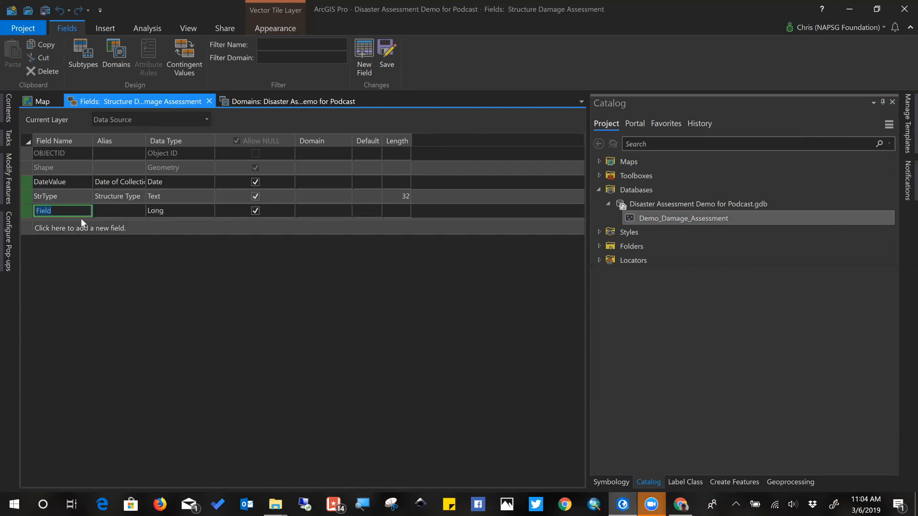
pyautogui.write('DamageCat')
pyautogui.press('Tab')
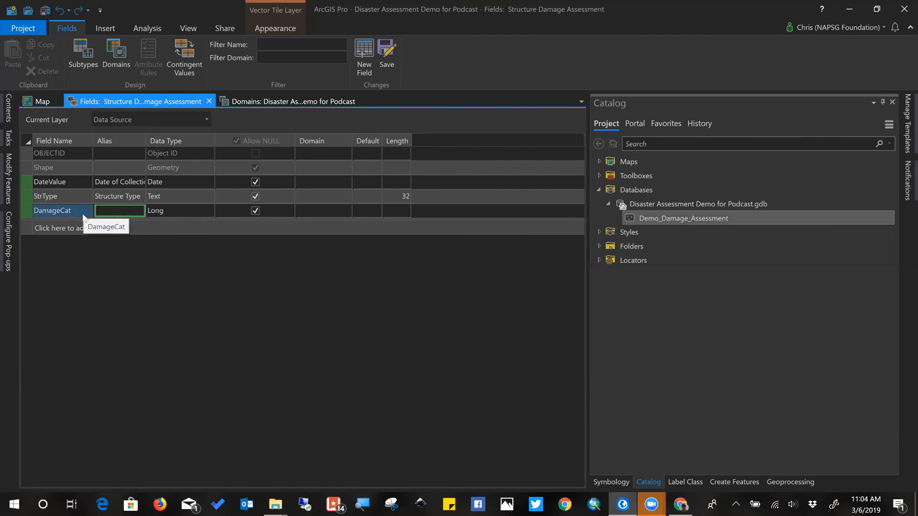
pyautogui.write('Damage Cate')
pyautogui.write('gory')
pyautogui.click(181, 210)
pyautogui.click(194, 213)
pyautogui.click(194, 213)
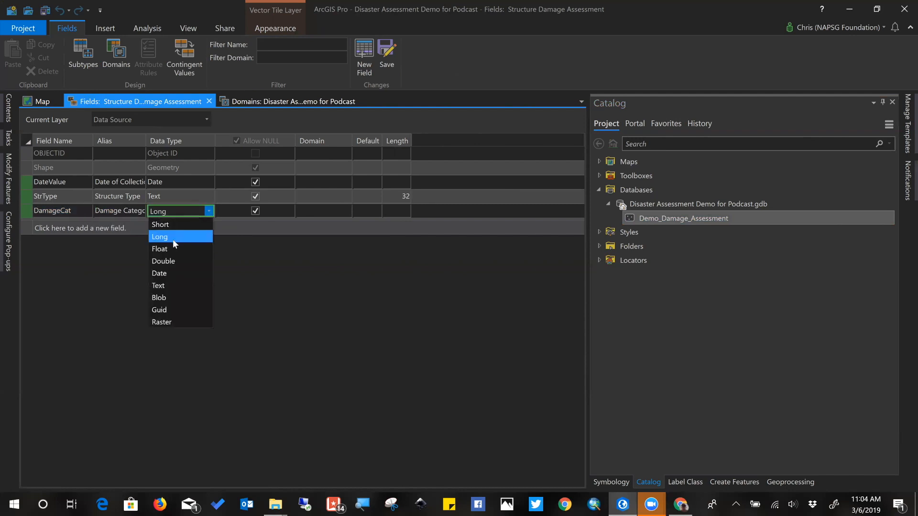
pyautogui.click(178, 285)
pyautogui.click(396, 213)
pyautogui.write('32')
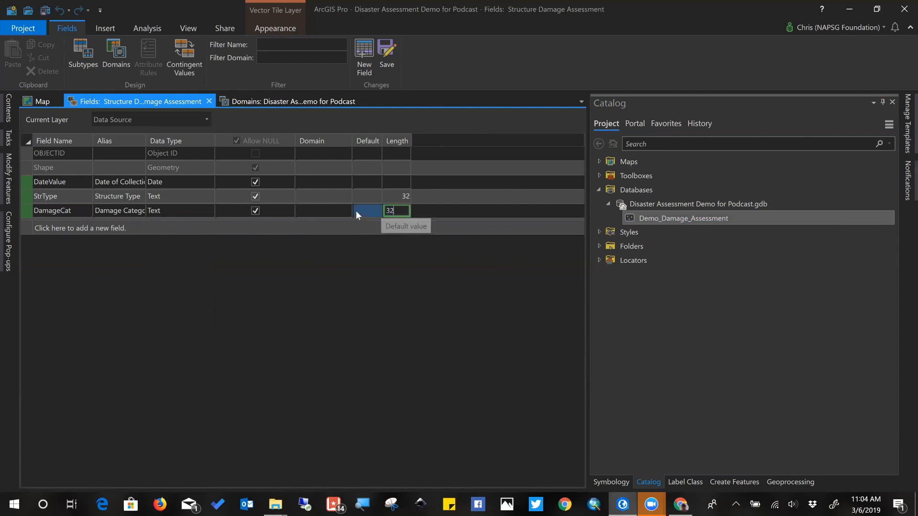
# - Check the domain choices for the DamageCat field and examine the coded values of the DamageAss domain
pyautogui.click(314, 214)
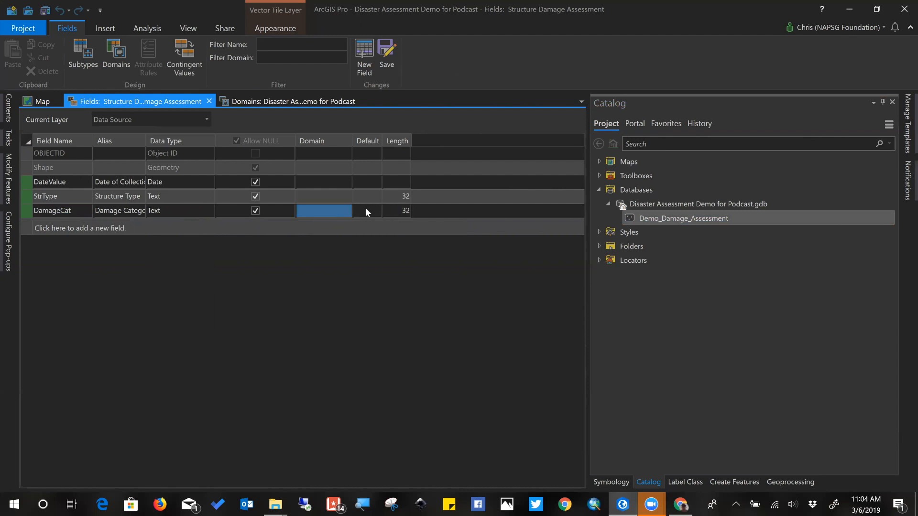
pyautogui.click(342, 216)
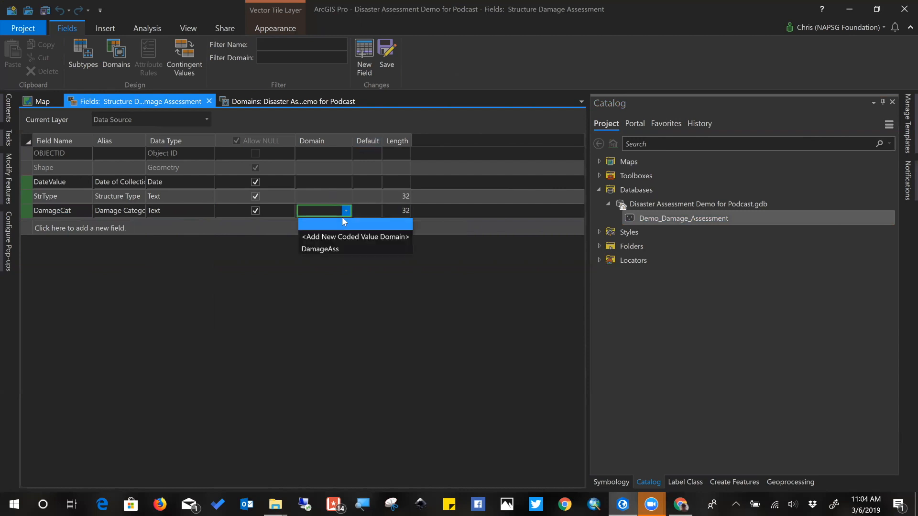
pyautogui.click(286, 102)
pyautogui.click(296, 103)
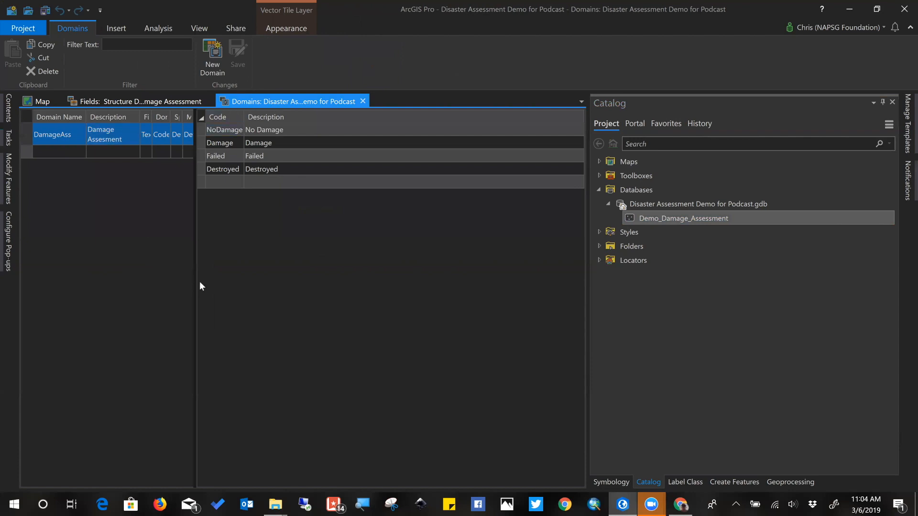
pyautogui.moveTo(194, 273); pyautogui.dragTo(276, 271)
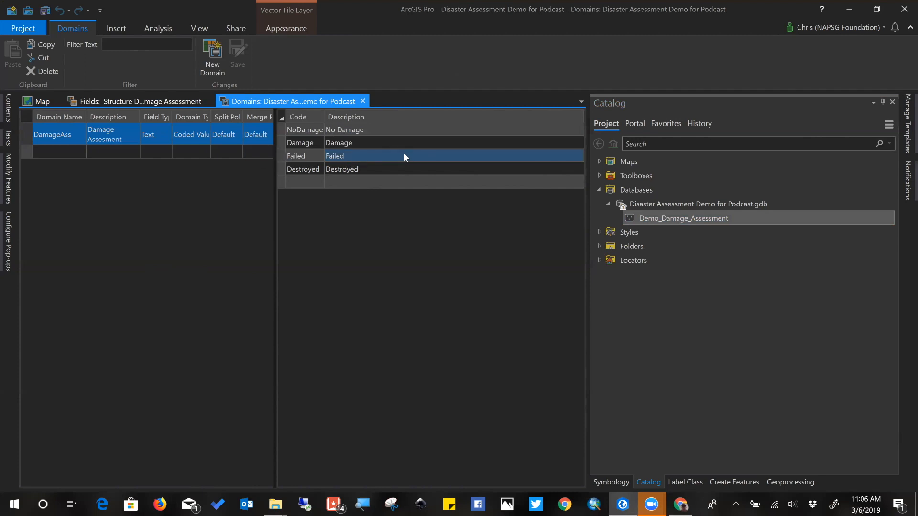
pyautogui.click(317, 183)
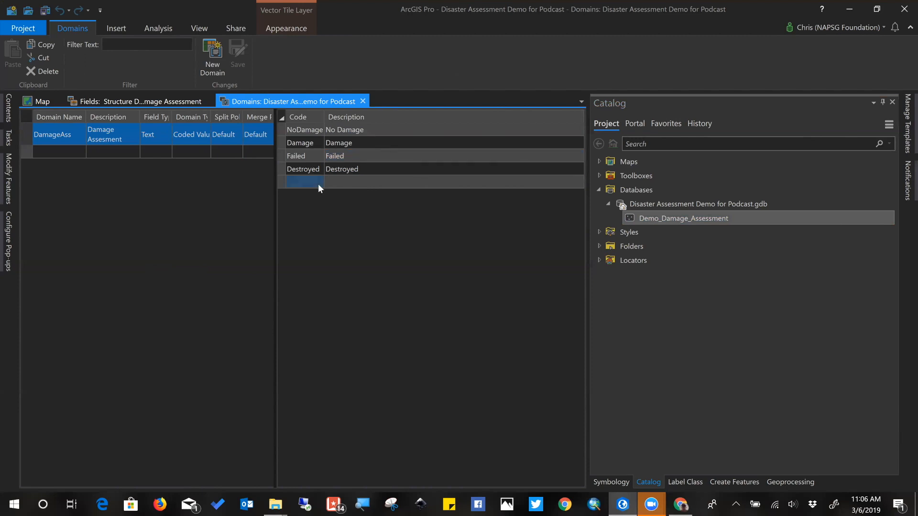
pyautogui.click(412, 179)
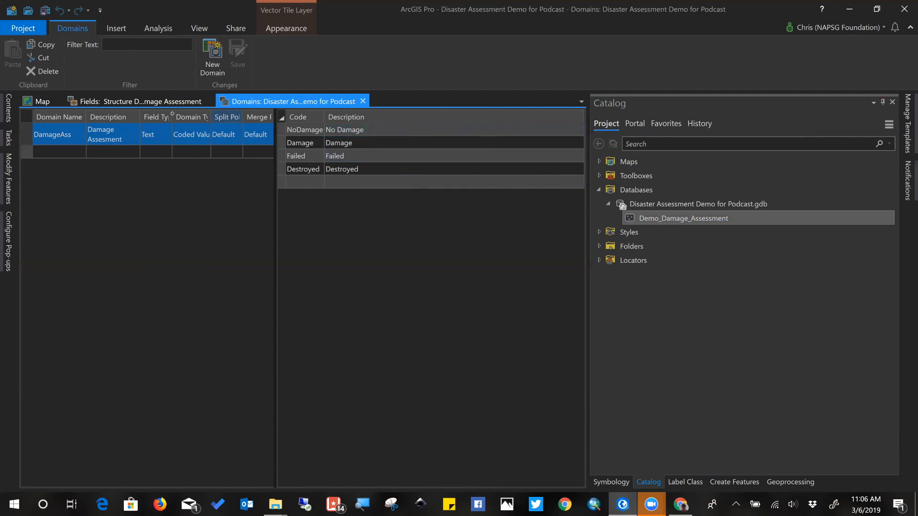
# - Create a domain named StructType with the description Structure Type, and return to the Structure Damage Assessment field table
pyautogui.click(118, 105)
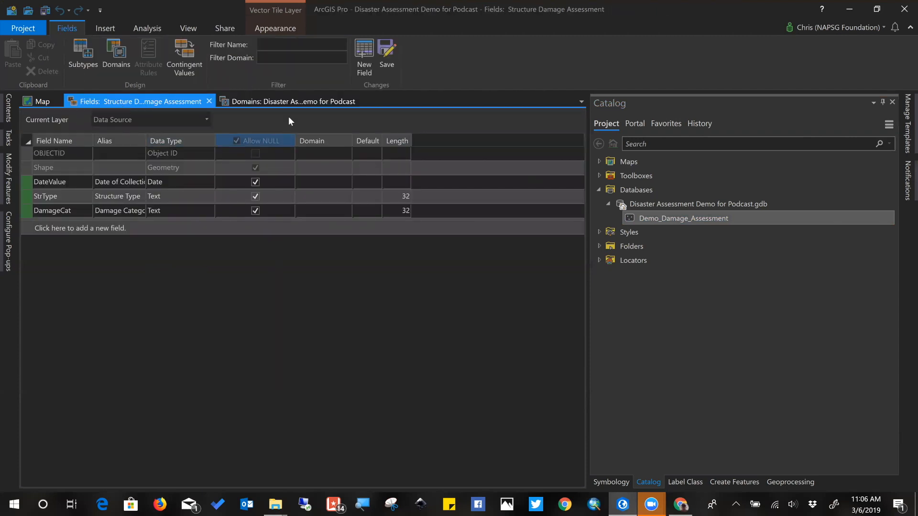
pyautogui.click(293, 101)
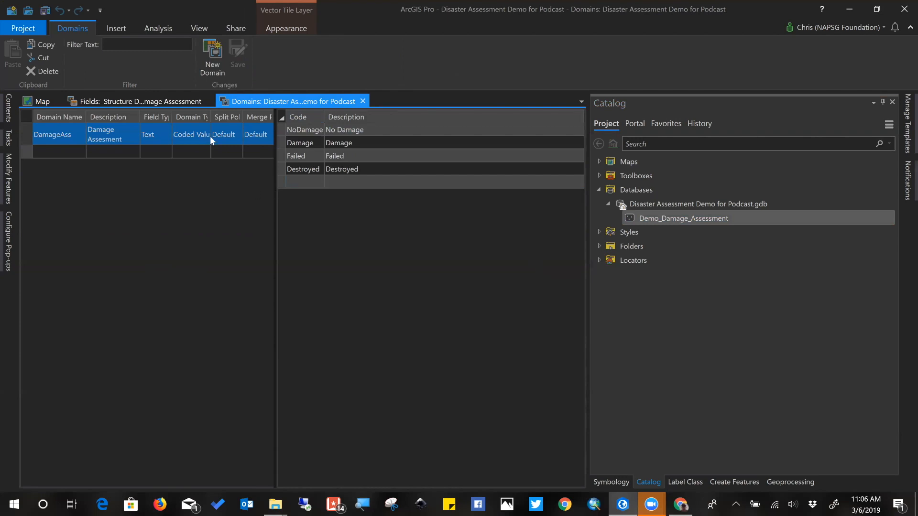
pyautogui.click(53, 150)
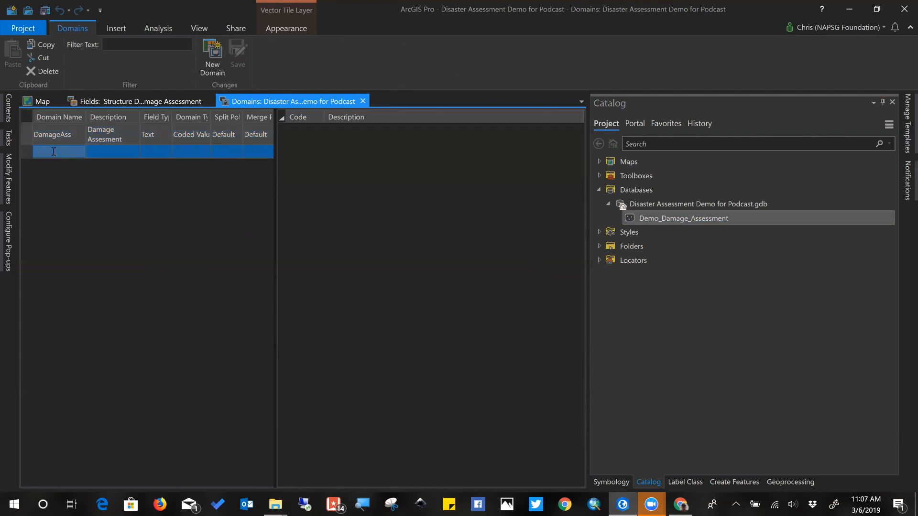
pyautogui.write('Str')
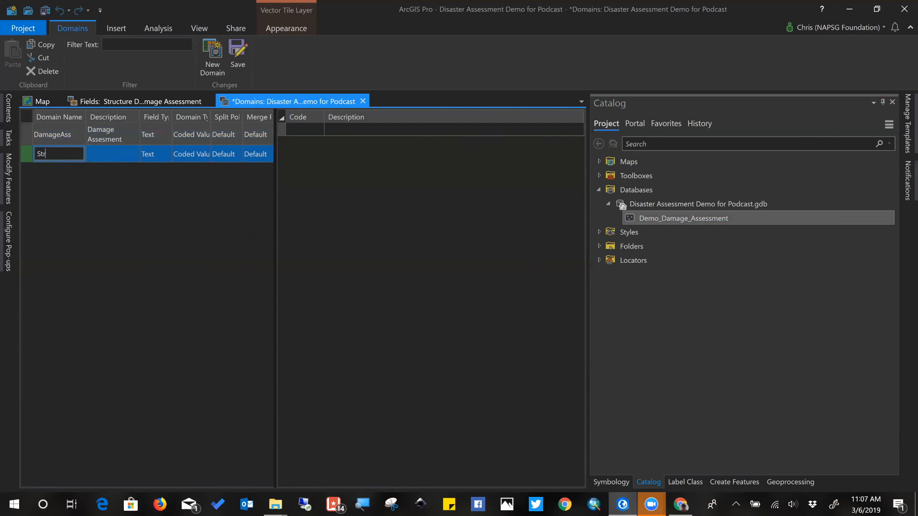
pyautogui.write('uct')
pyautogui.write('Name')
pyautogui.press('Tab')
pyautogui.write('Structure Type')
pyautogui.press('Tab')
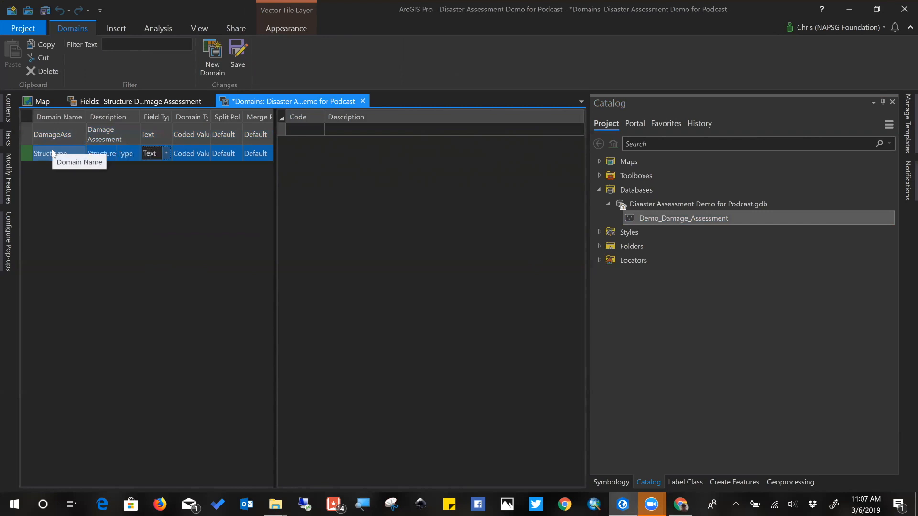
pyautogui.click(306, 132)
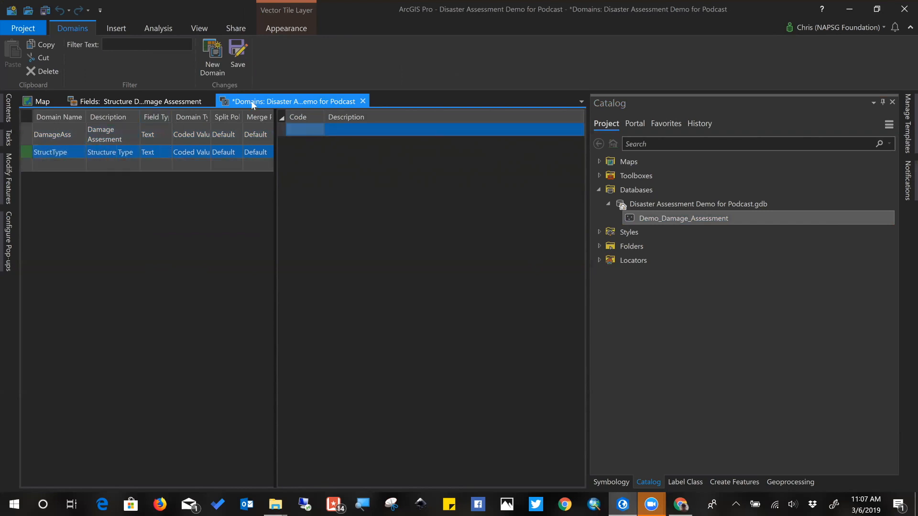
pyautogui.click(154, 101)
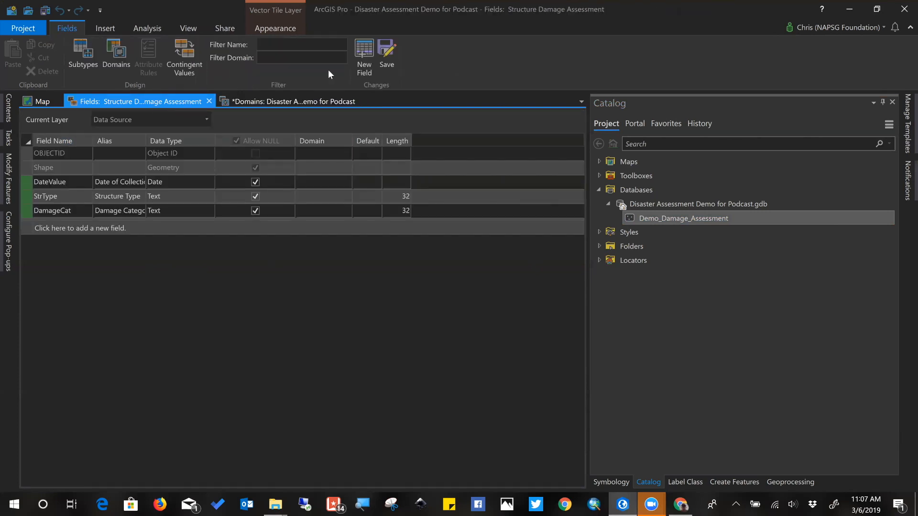
# - Save the new fields, and add the code Residential with the description Residential to the StructType domain
pyautogui.click(388, 53)
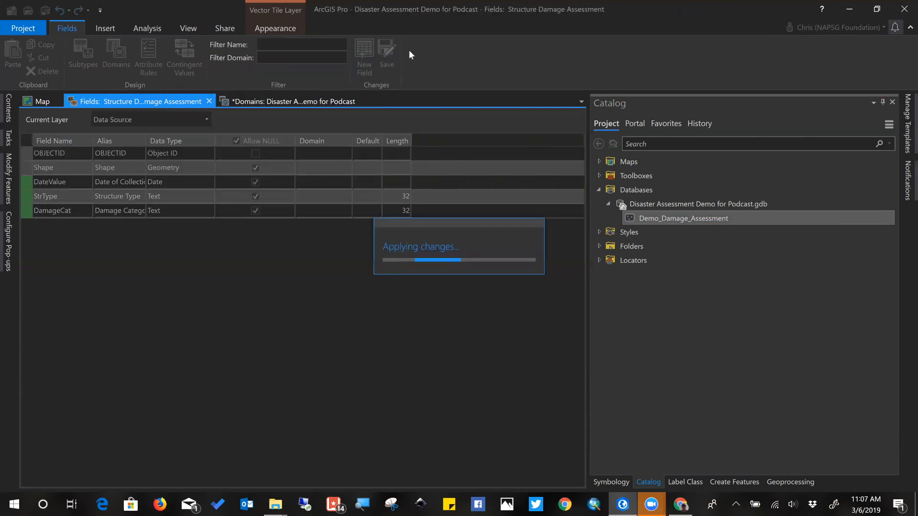
pyautogui.click(265, 101)
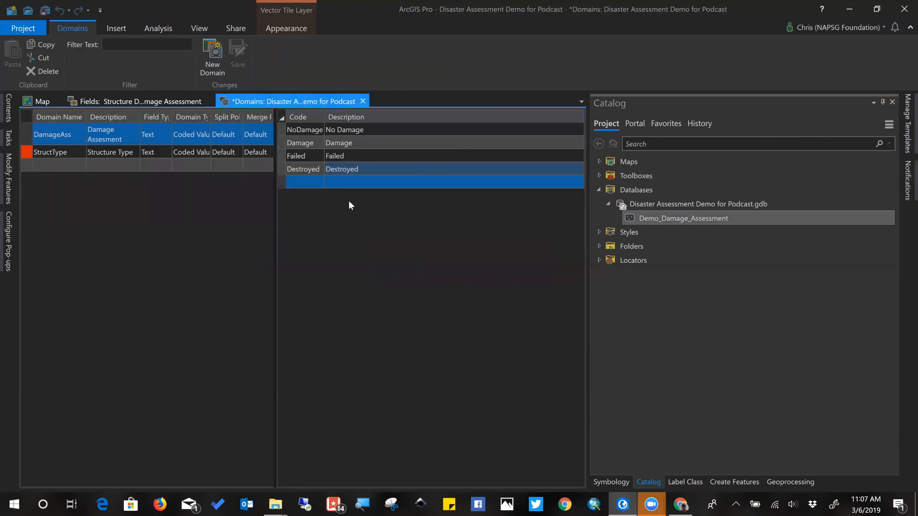
pyautogui.click(33, 152)
pyautogui.click(305, 130)
pyautogui.write('Residential')
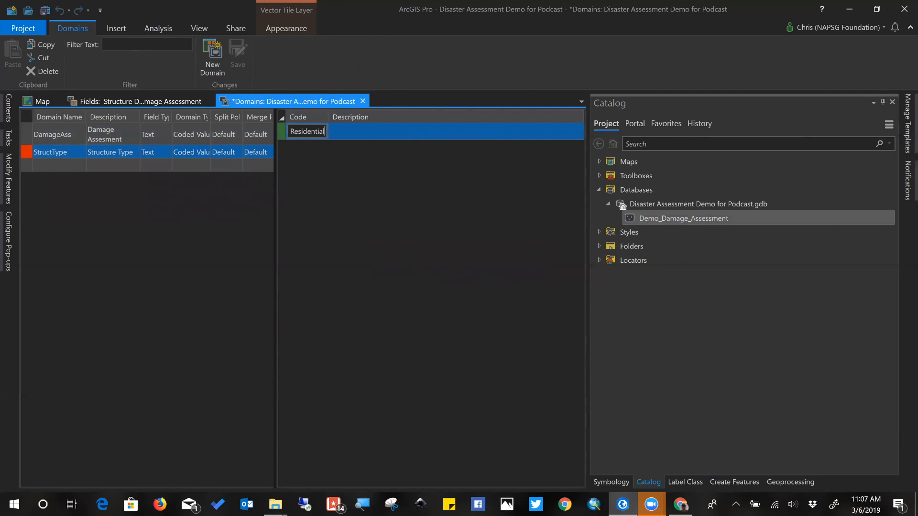
pyautogui.press('Tab')
pyautogui.write('Reside')
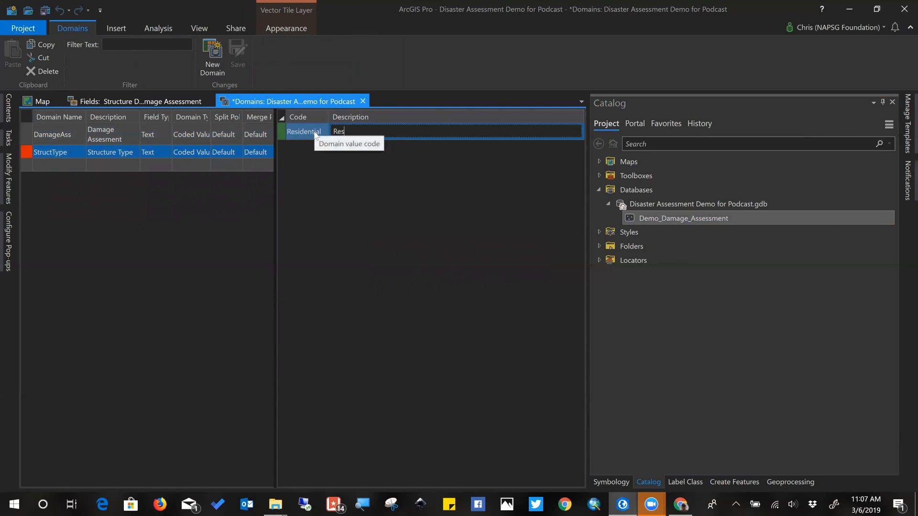
pyautogui.write('ntial')
pyautogui.press('Return')
# - Add the codes TaxPayer and Commercial to the StructType domain, with the descriptions TaxPayer and Commericial
pyautogui.write('TaxPayer')
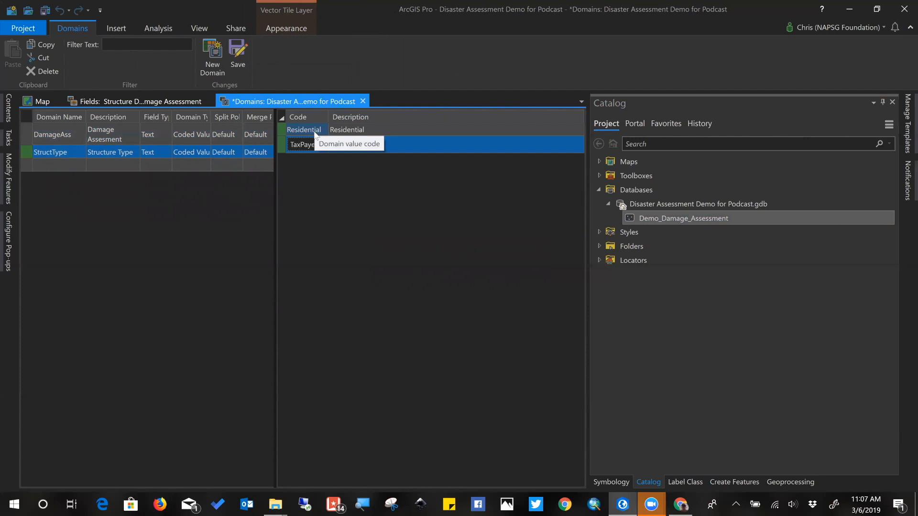
pyautogui.press('Tab')
pyautogui.write('TaxPayer')
pyautogui.press('Return')
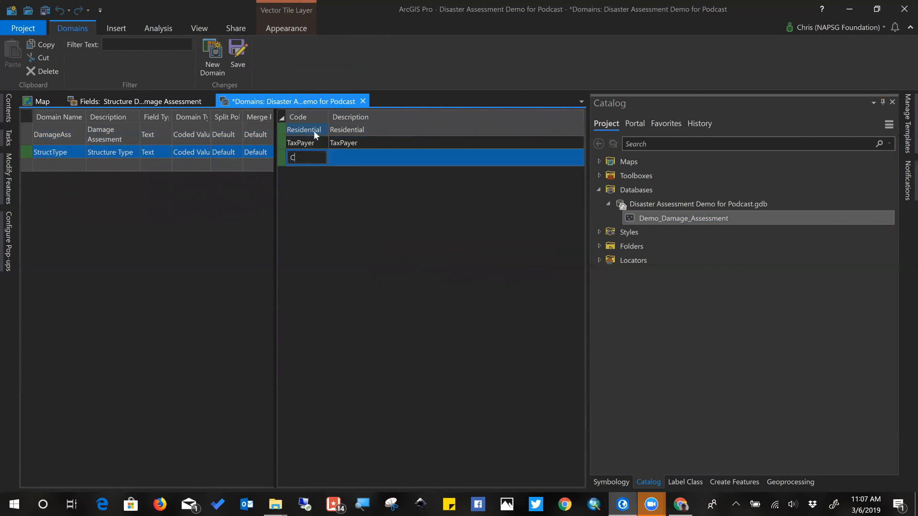
pyautogui.write('Commercial')
pyautogui.press('Tab')
pyautogui.write('Commericial')
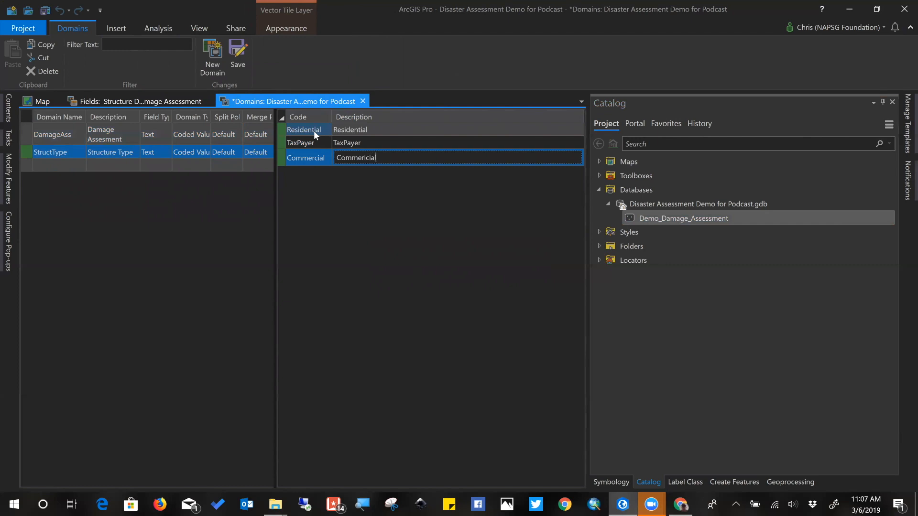
pyautogui.press('Return')
# - Add the code Industrial to the StructType domain's coded values
pyautogui.write('Inustrua')
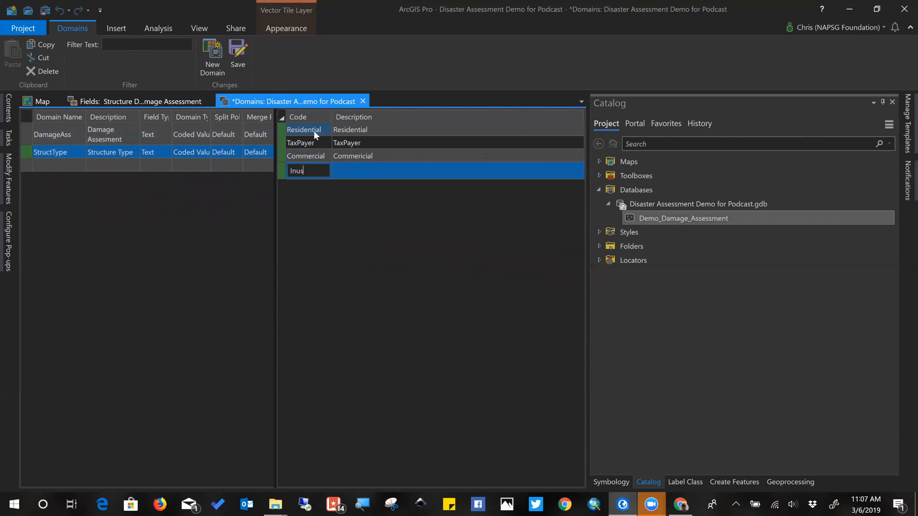
pyautogui.press('BackSpace')
pyautogui.press('BackSpace')
pyautogui.press('BackSpace')
pyautogui.press('BackSpace')
pyautogui.press('BackSpace')
pyautogui.press('BackSpace')
pyautogui.write('dustrila')
pyautogui.press('Tab')
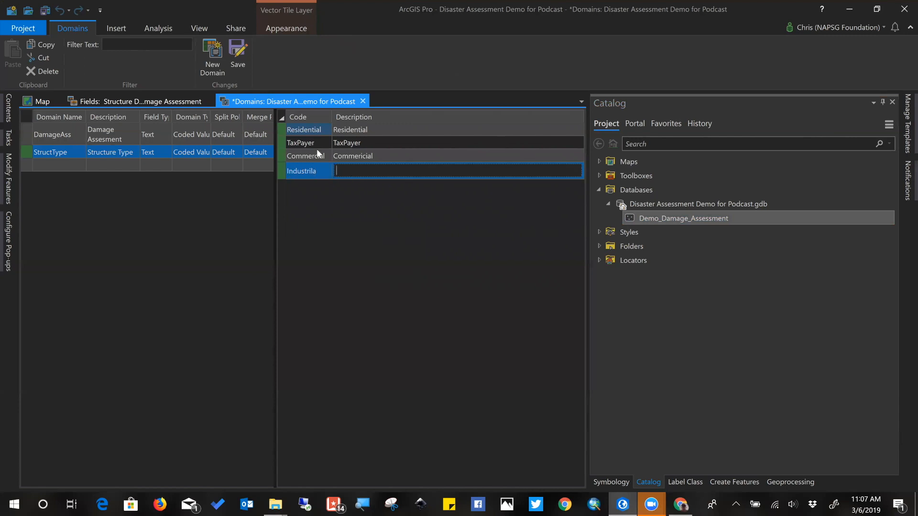
pyautogui.click(316, 173)
pyautogui.hotkey('shift', 'End')
pyautogui.press('BackSpace')
pyautogui.write('la')
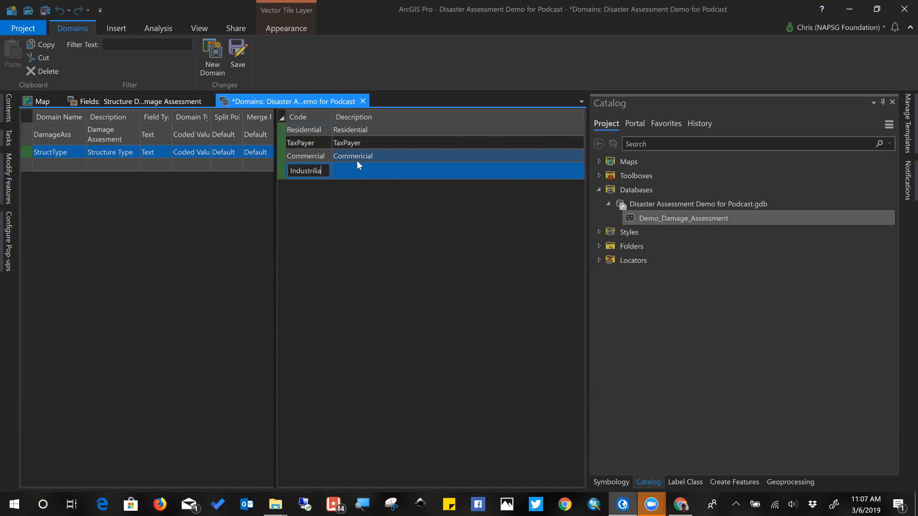
pyautogui.press('BackSpace')
pyautogui.press('BackSpace')
pyautogui.write('al')
pyautogui.press('Tab')
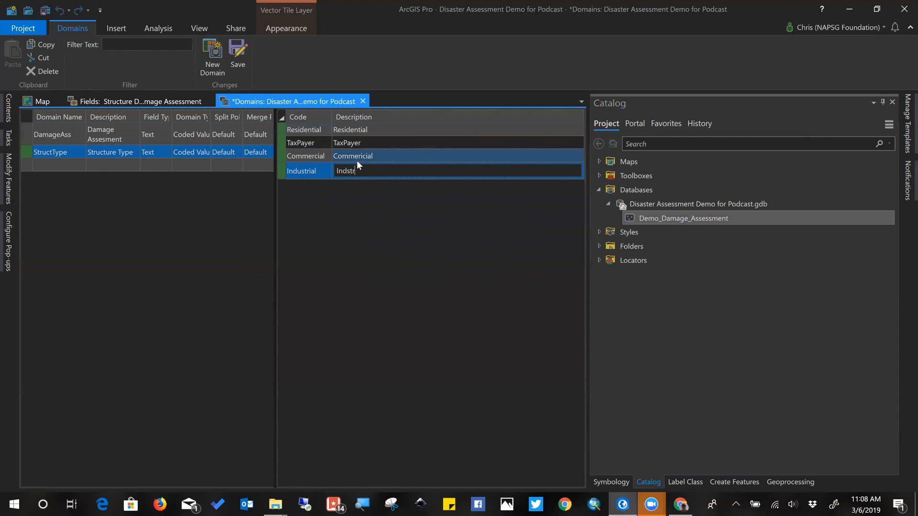
# - Give the Industrial code the description Industrial
pyautogui.write('l')
pyautogui.press('Tab')
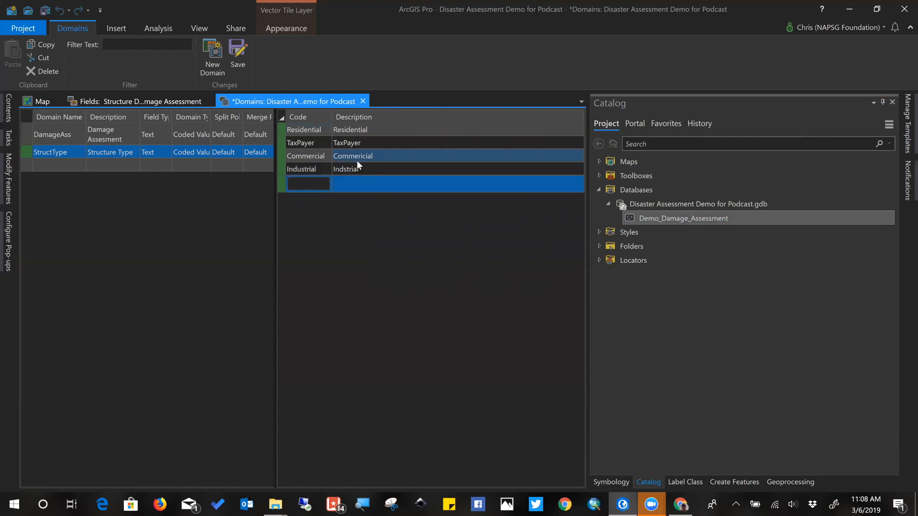
pyautogui.click(345, 171)
pyautogui.click(345, 171)
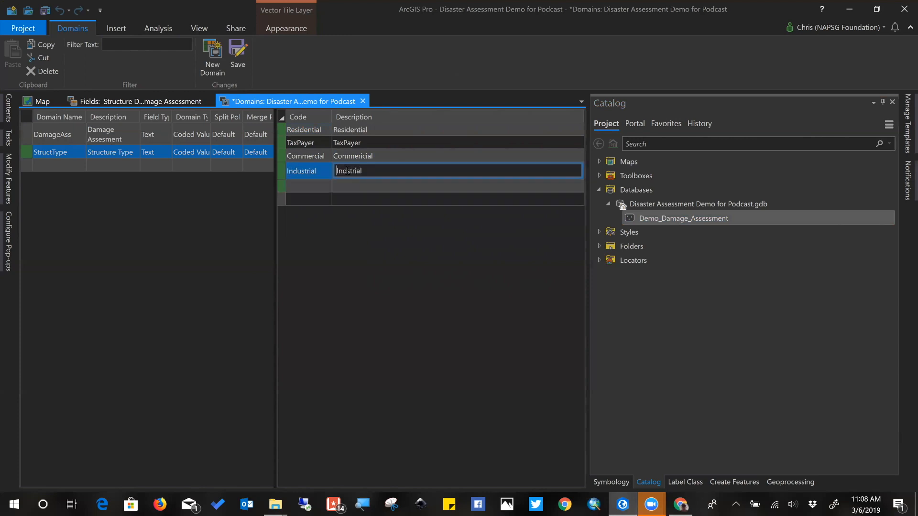
pyautogui.write('u')
pyautogui.press('Tab')
# - Add the code Other with the description Other to the StructType domain, and save the domains
pyautogui.write('Other')
pyautogui.press('Tab')
pyautogui.write('O')
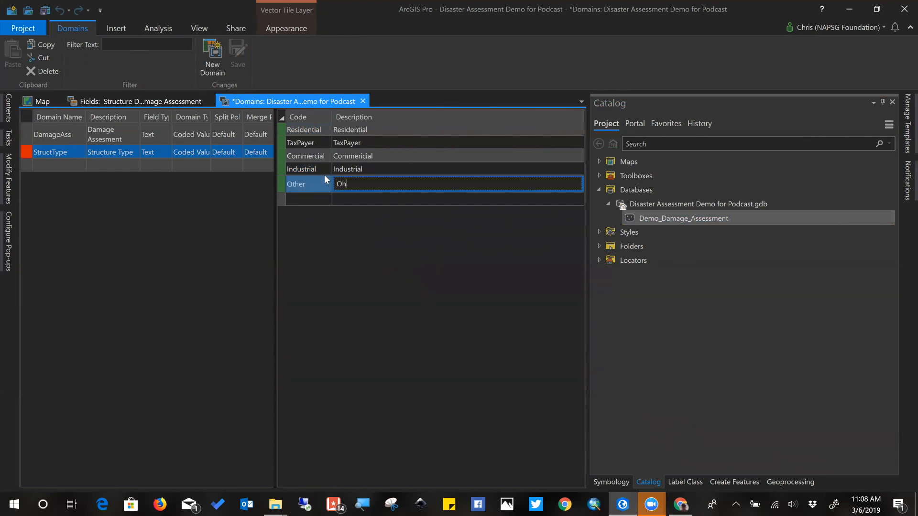
pyautogui.click(246, 63)
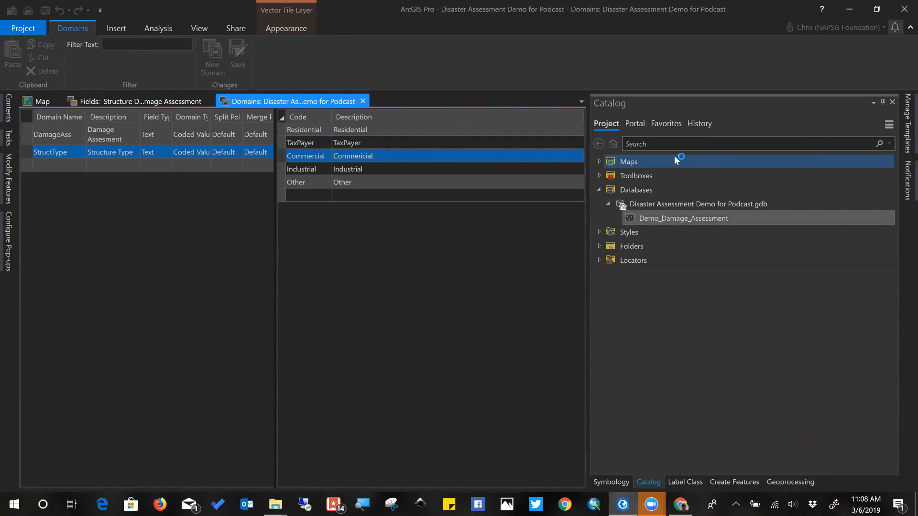
# - Review the coded values of the DamageAss domain, and return to the Structure Damage Assessment field table
pyautogui.click(124, 101)
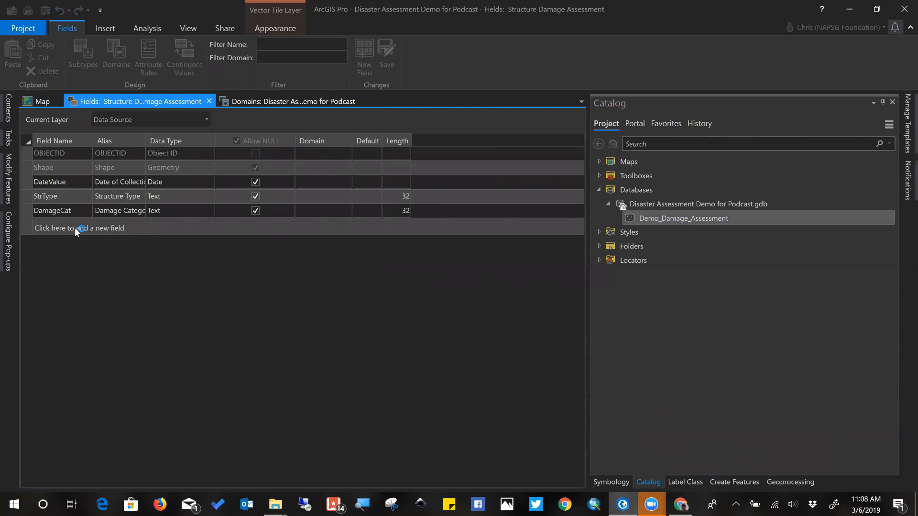
pyautogui.click(59, 213)
pyautogui.click(311, 102)
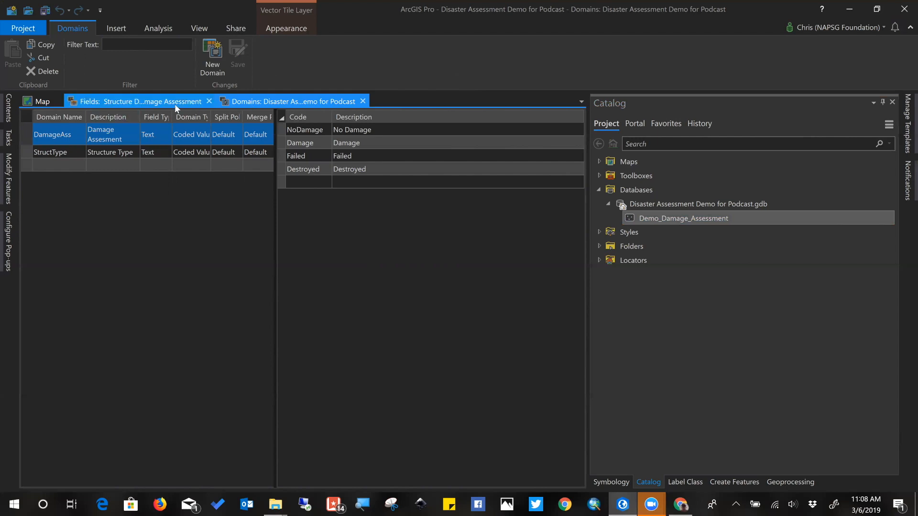
pyautogui.click(159, 102)
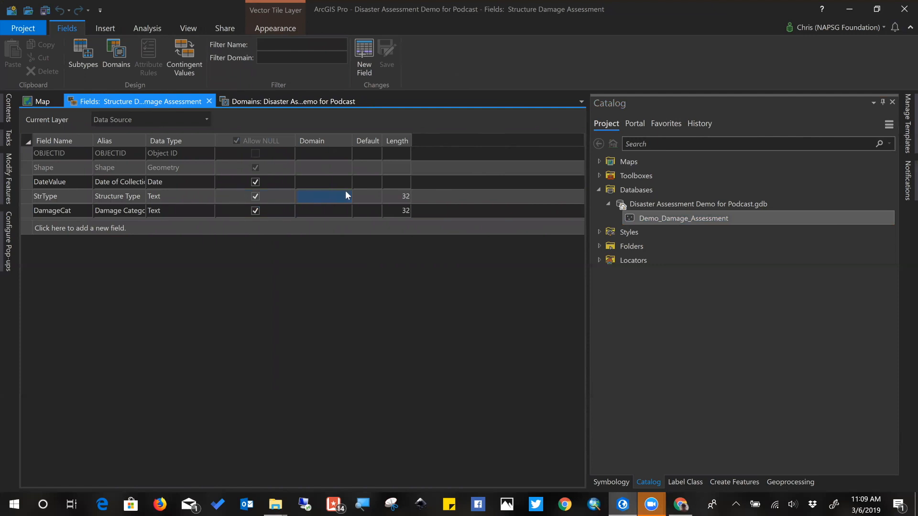
# - Assign the StructType domain to the StrType field and the DamageAss domain to the DamageCat field
pyautogui.click(331, 196)
pyautogui.click(330, 196)
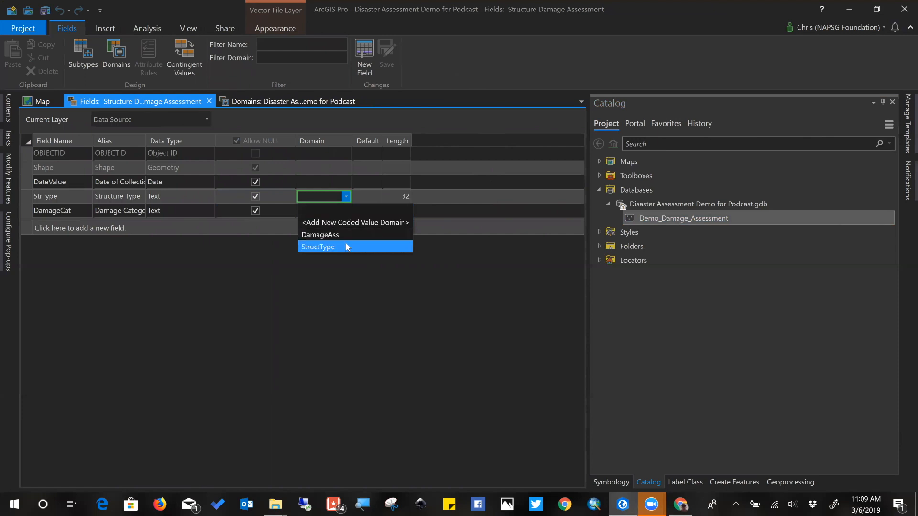
pyautogui.click(345, 242)
pyautogui.click(327, 210)
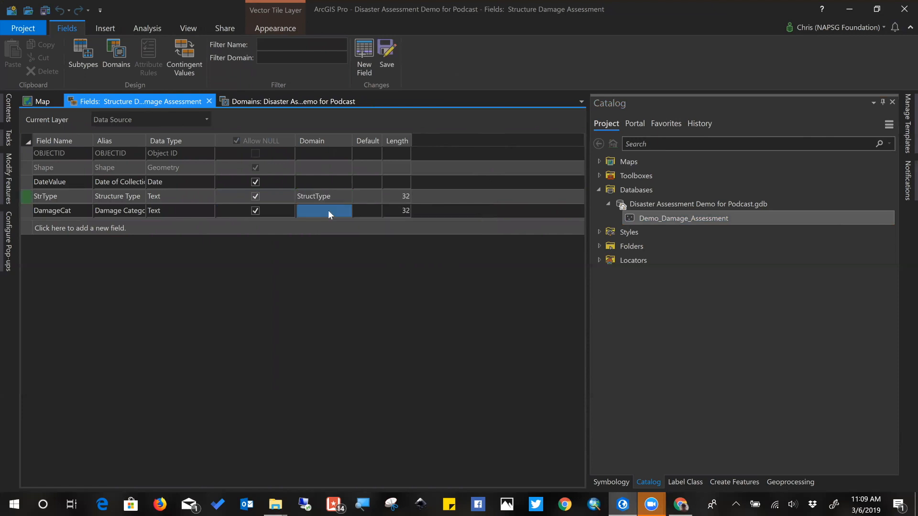
pyautogui.click(344, 211)
pyautogui.click(343, 210)
pyautogui.click(337, 249)
# - Add a text field named Comments with the alias Comments, leaving no blank extra field below it
pyautogui.click(102, 227)
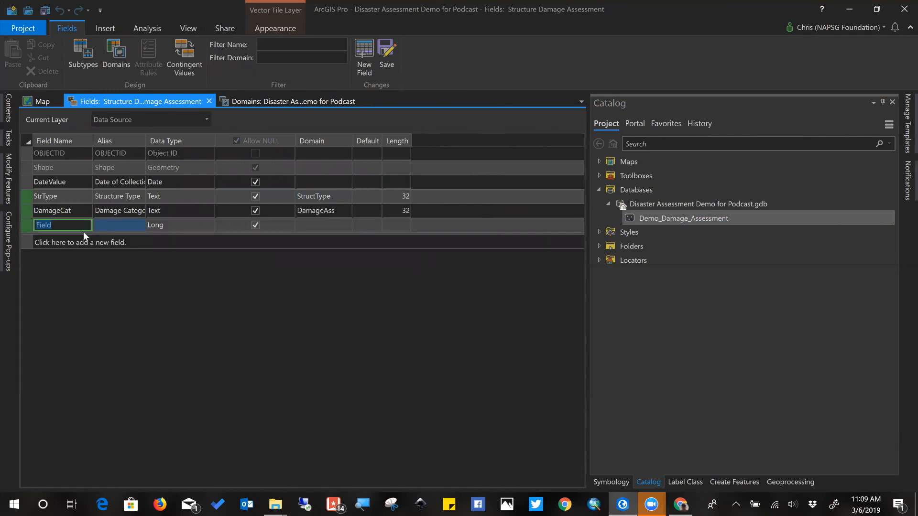
pyautogui.write('Comments')
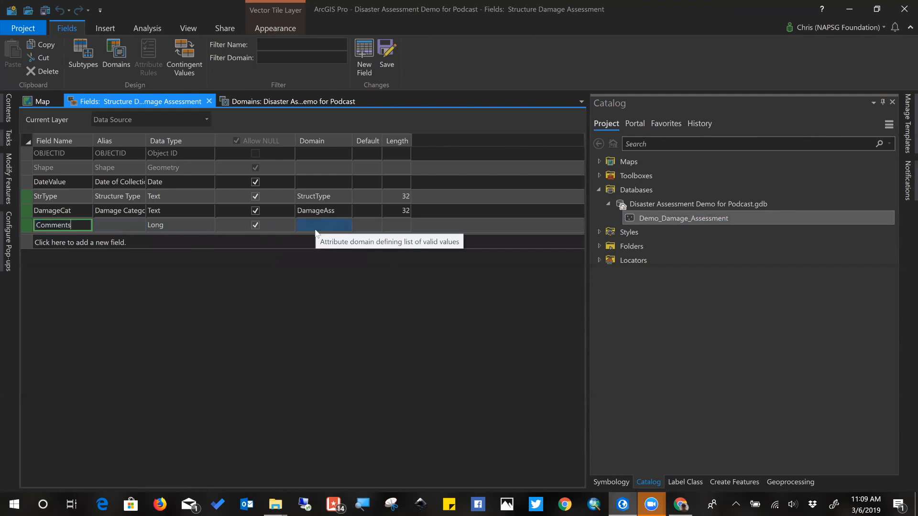
pyautogui.press('Tab')
pyautogui.write('COmme')
pyautogui.press('BackSpace')
pyautogui.press('BackSpace')
pyautogui.press('BackSpace')
pyautogui.press('BackSpace')
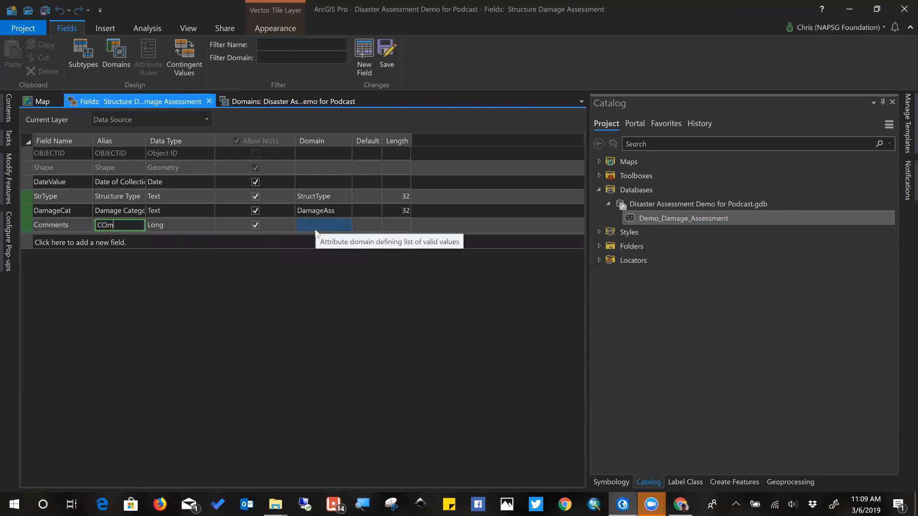
pyautogui.write('omments')
pyautogui.press('Tab')
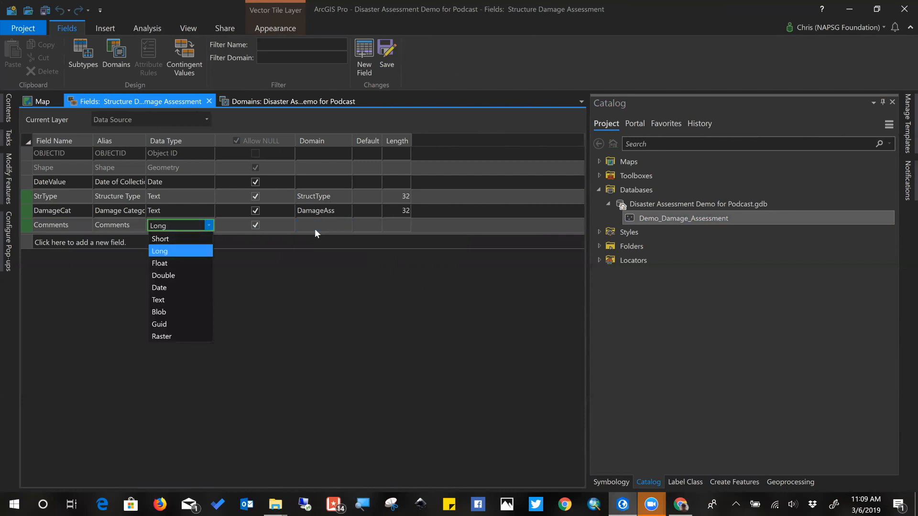
pyautogui.click(187, 300)
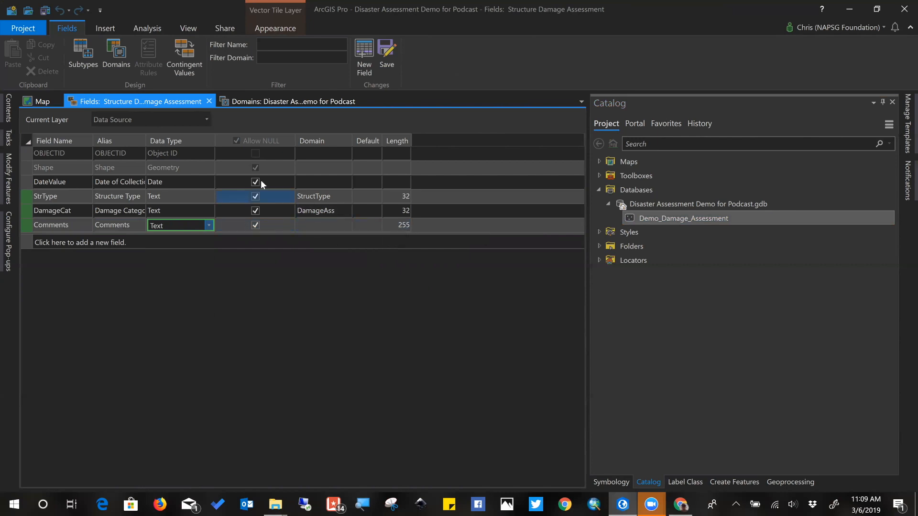
pyautogui.click(323, 242)
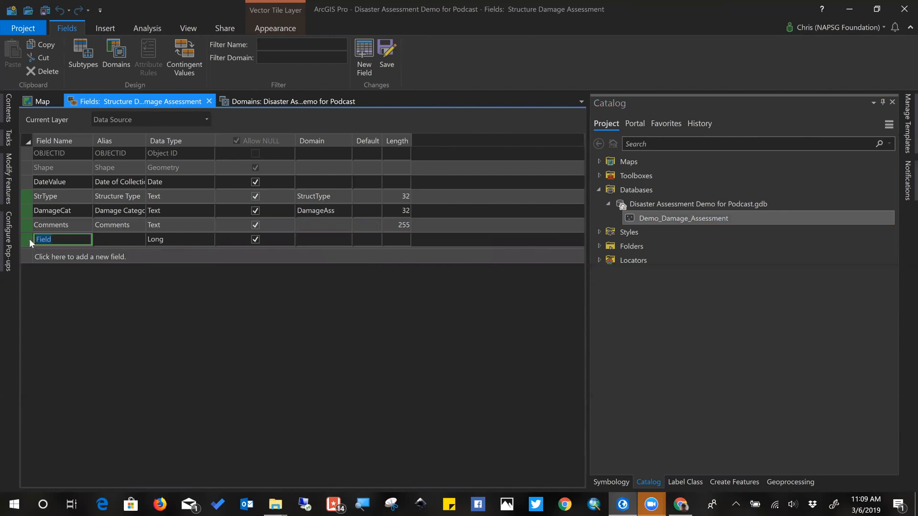
pyautogui.click(44, 72)
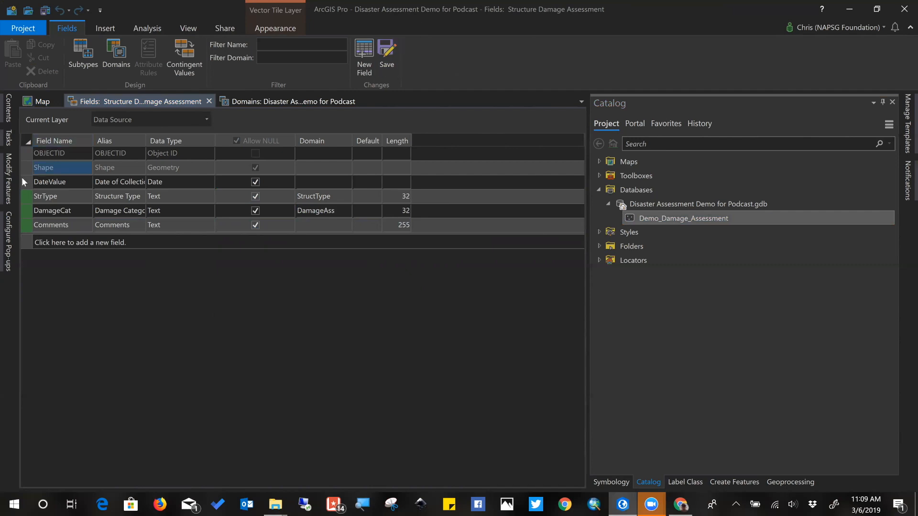
# - Add a text field named CollectBy with the alias Collected By and a length of 50
pyautogui.click(63, 243)
pyautogui.write('C')
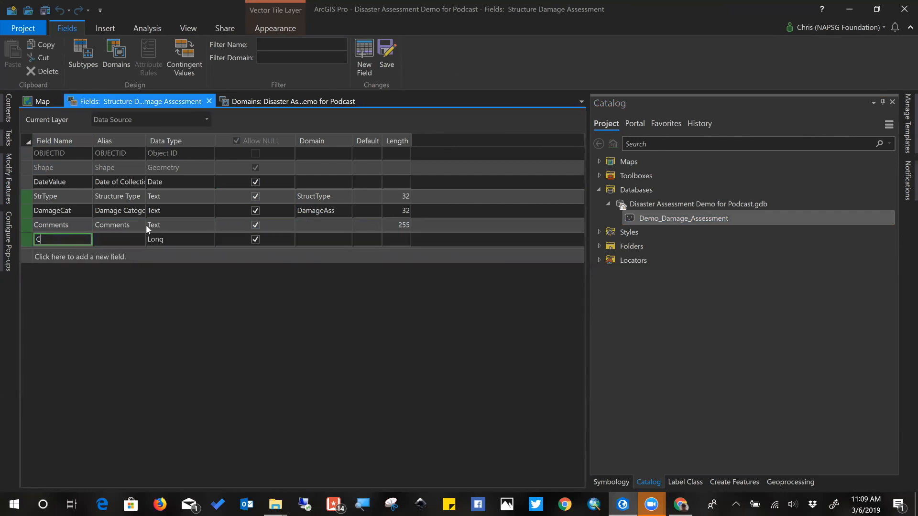
pyautogui.write('ollectBy')
pyautogui.press('Tab')
pyautogui.write('Collect')
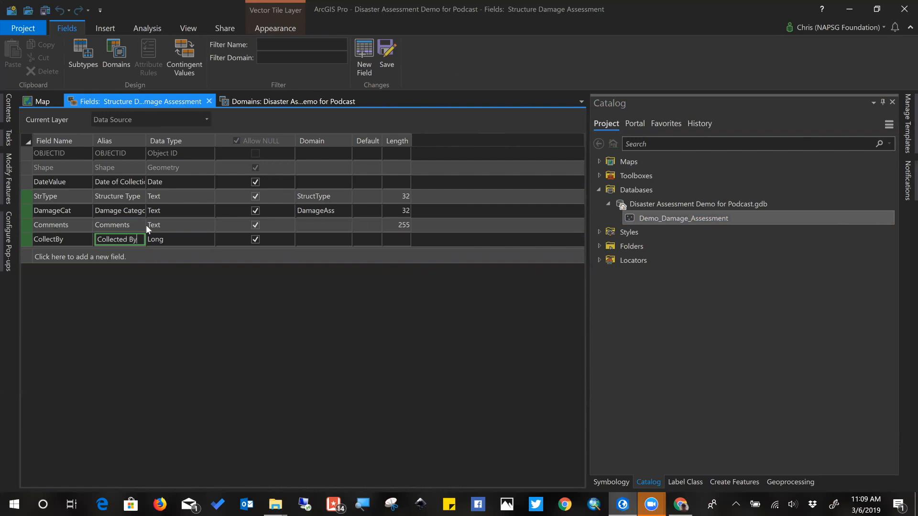
pyautogui.press('Tab')
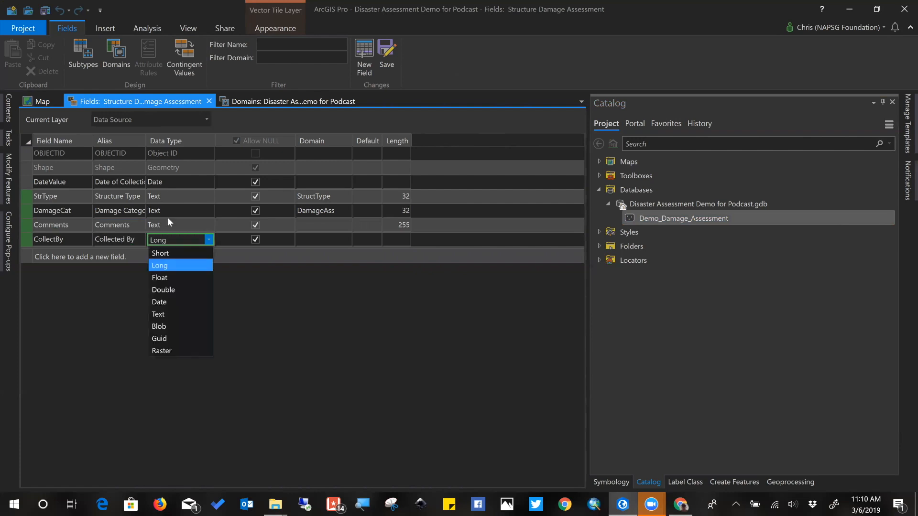
pyautogui.press('t')
pyautogui.click(403, 239)
pyautogui.write('50')
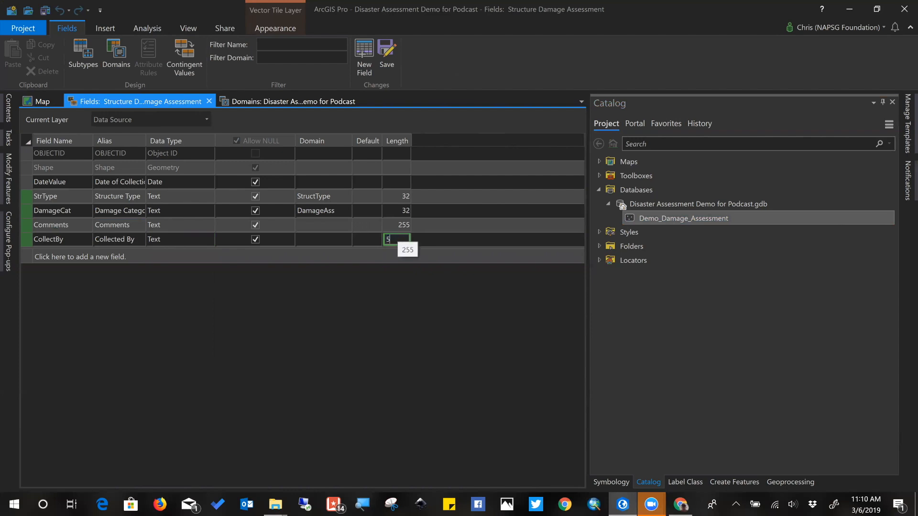
pyautogui.click(58, 257)
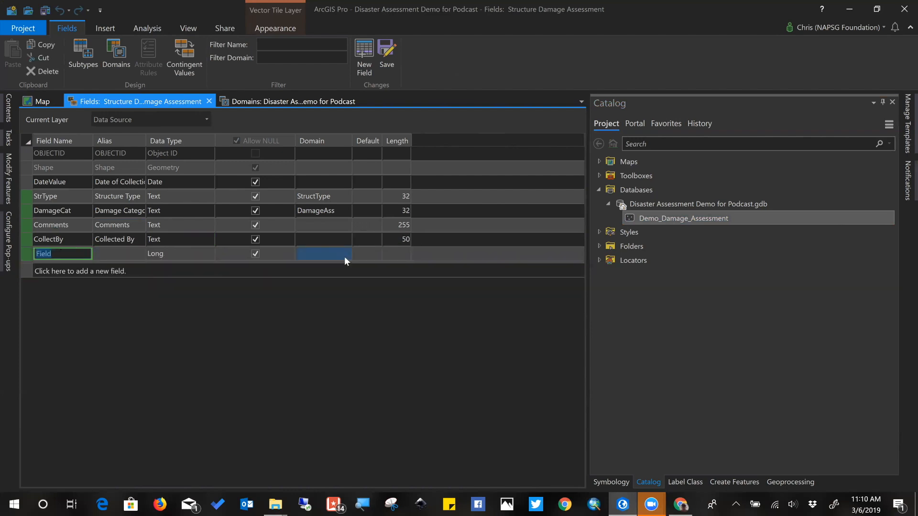
pyautogui.rightClick(27, 254)
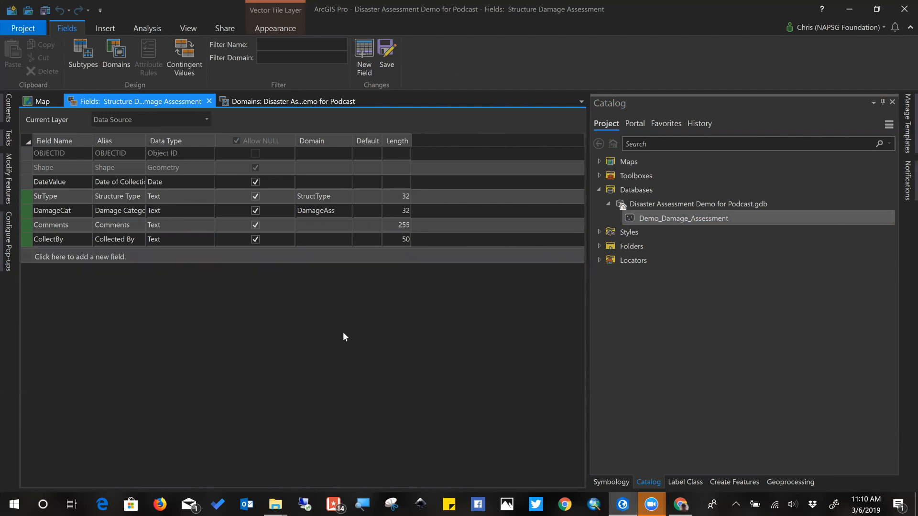
# - Save the field changes and return to the map view
pyautogui.click(390, 50)
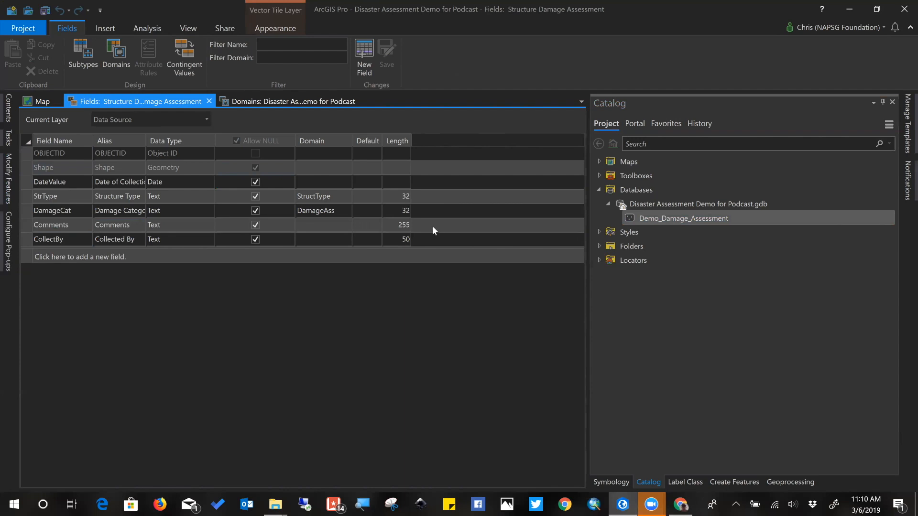
pyautogui.click(346, 194)
pyautogui.click(41, 216)
pyautogui.click(38, 102)
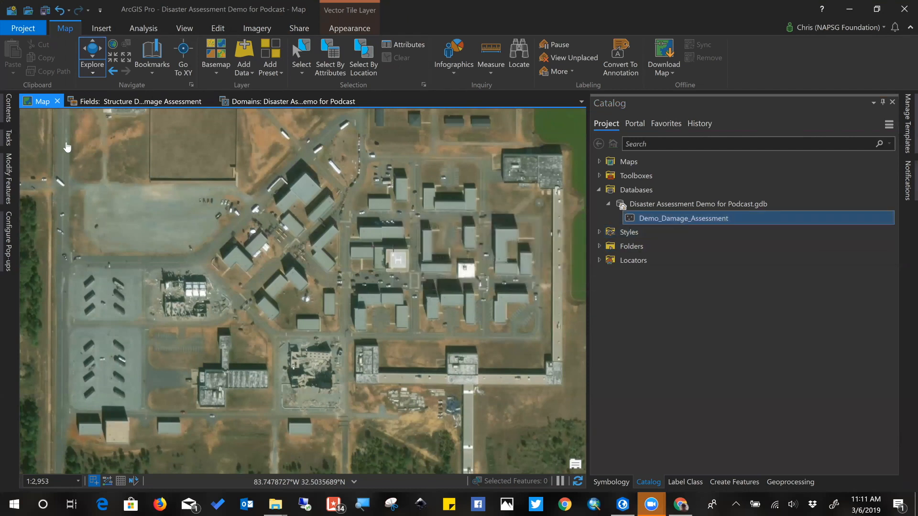
# - Add the Demo_Damage_Assessment feature class from the project geodatabase to the map and keep the Contents pane pinned open
pyautogui.click(667, 218)
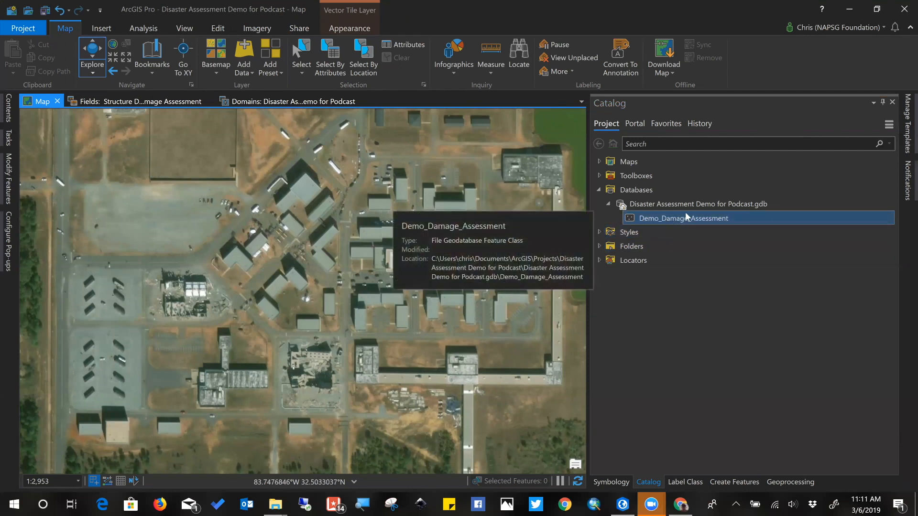
pyautogui.moveTo(704, 219); pyautogui.dragTo(384, 231)
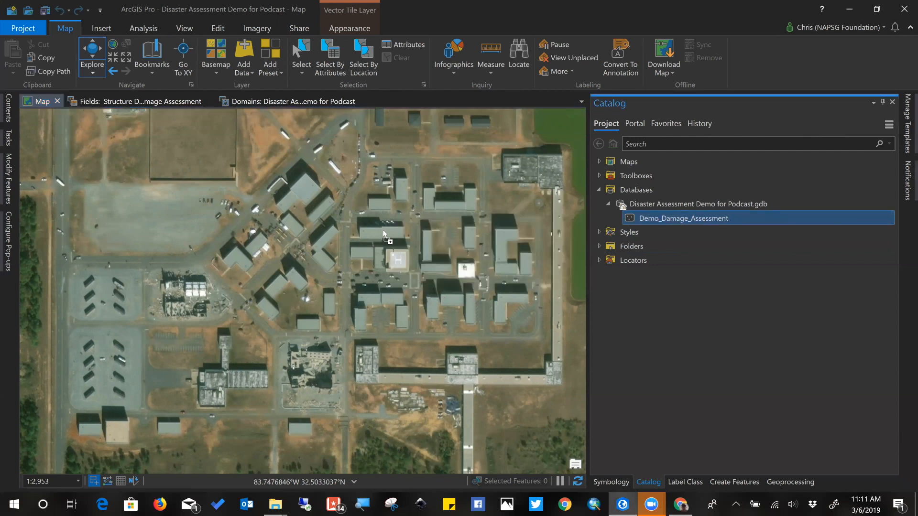
pyautogui.moveTo(383, 232); pyautogui.dragTo(280, 356)
pyautogui.moveTo(260, 291); pyautogui.dragTo(434, 236)
pyautogui.moveTo(449, 229); pyautogui.dragTo(263, 254)
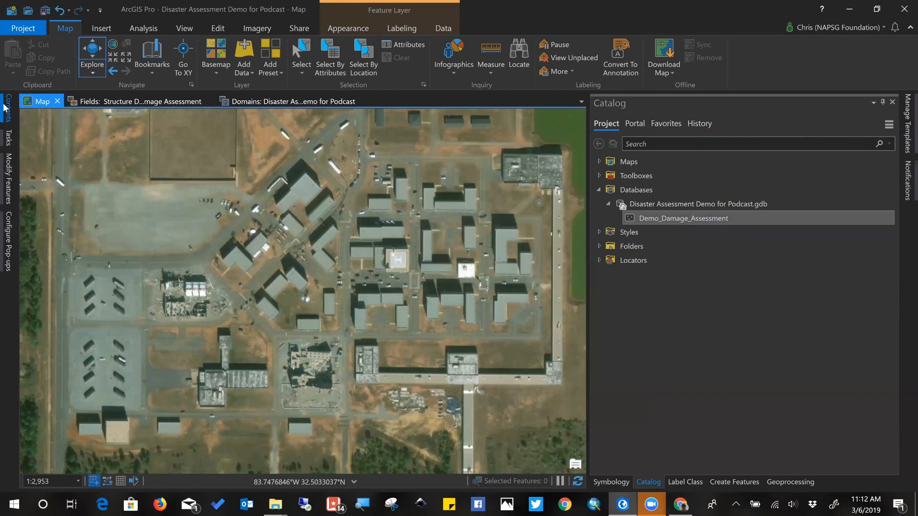
pyautogui.click(7, 108)
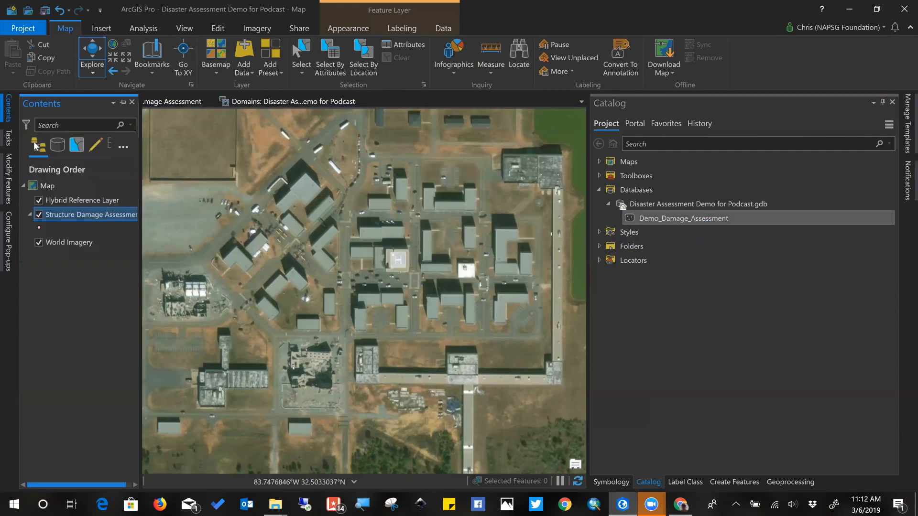
pyautogui.click(124, 103)
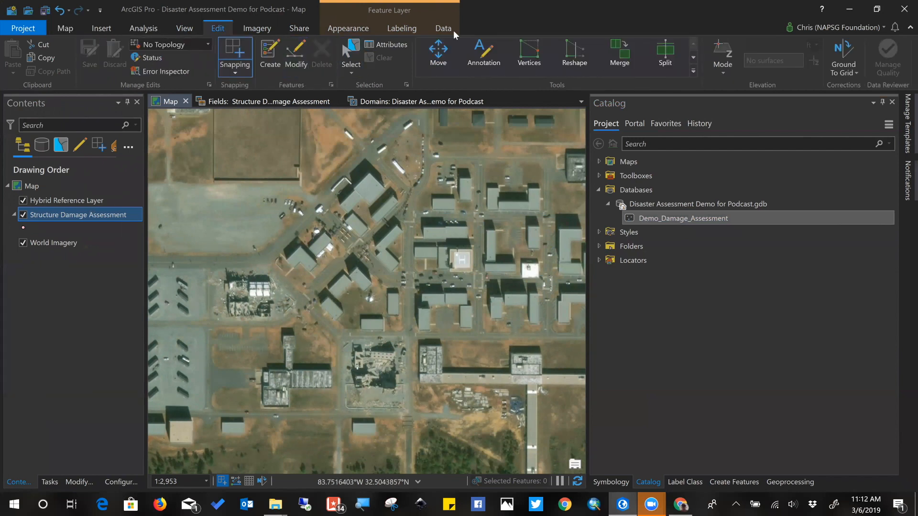
# - Create four Structure Damage Assessment points on the map, one on each of four buildings in and around the two collapsed structures
pyautogui.click(270, 57)
pyautogui.click(625, 153)
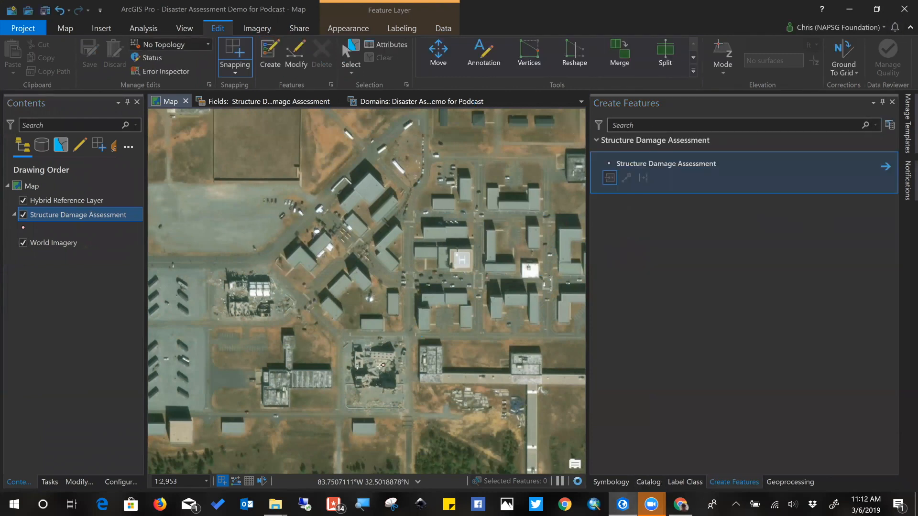
pyautogui.click(378, 368)
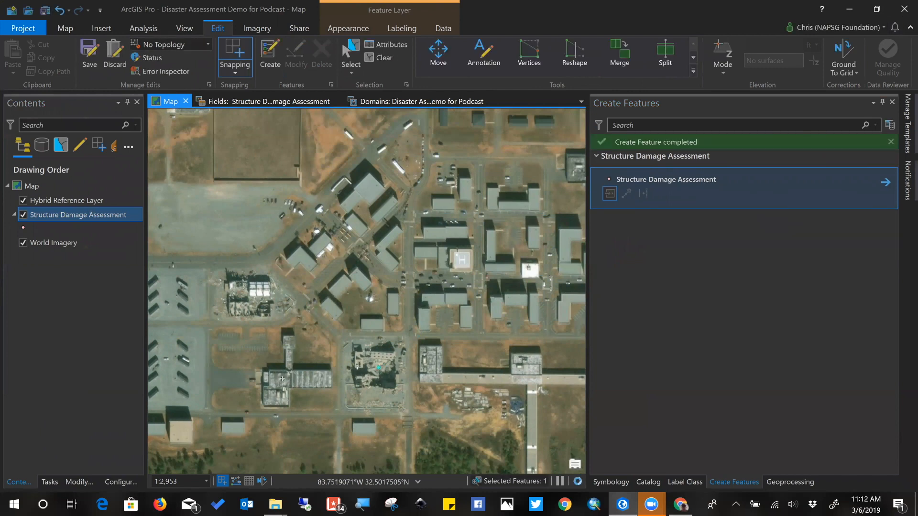
pyautogui.click(247, 299)
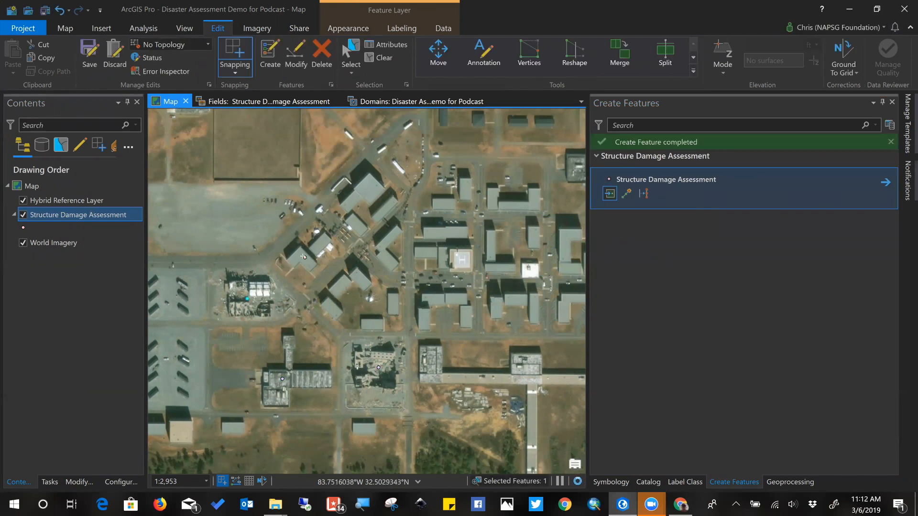
pyautogui.click(302, 255)
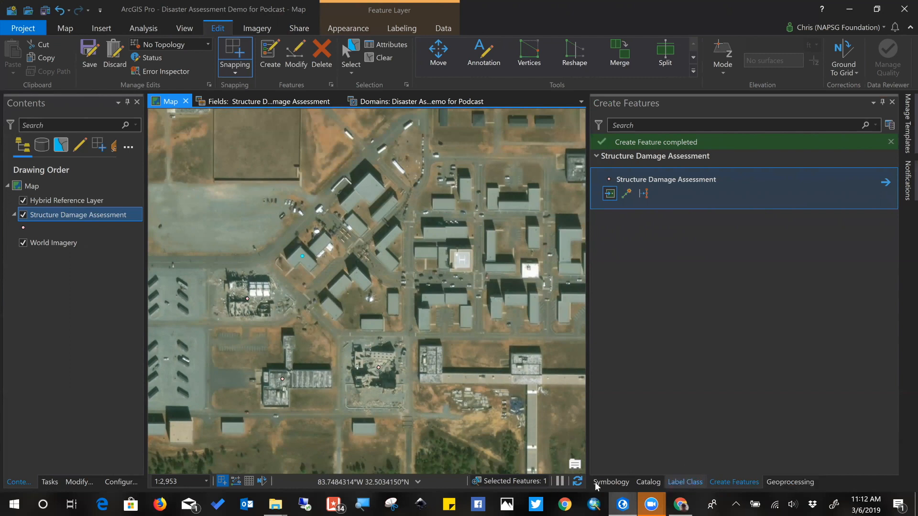
# - Open the attributes of the last placed point and set its Date of Collection to 3/6/2019
pyautogui.click(351, 53)
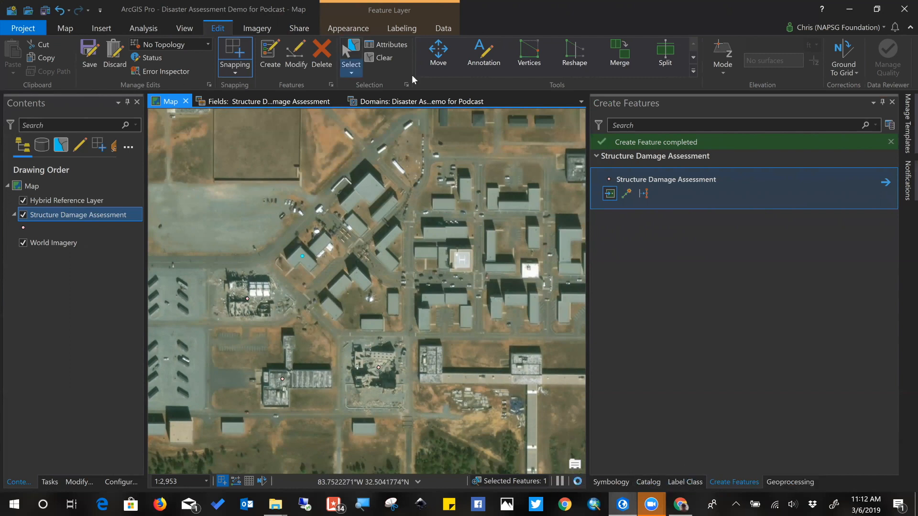
pyautogui.click(390, 45)
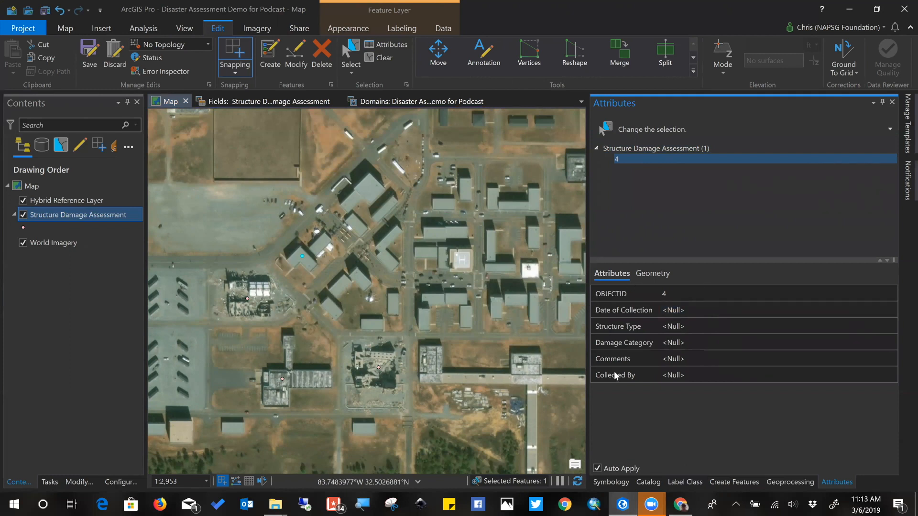
pyautogui.click(705, 311)
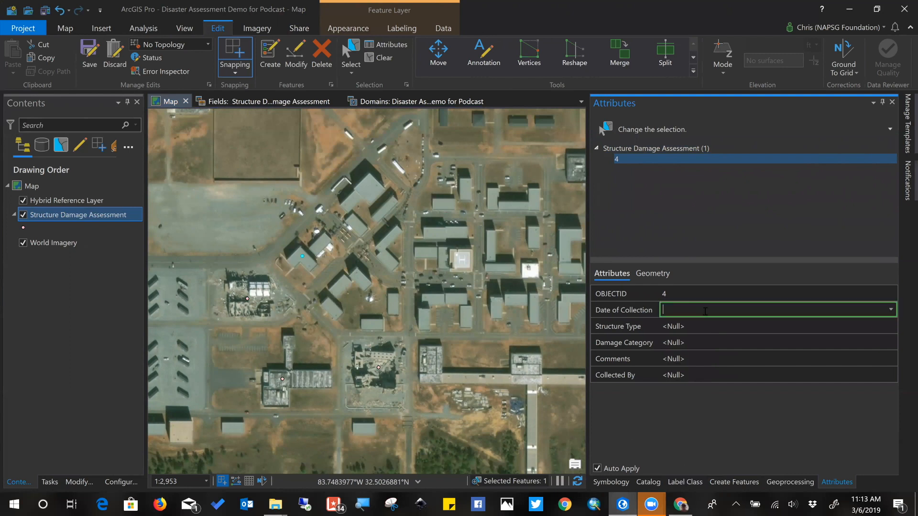
pyautogui.click(889, 311)
pyautogui.click(748, 179)
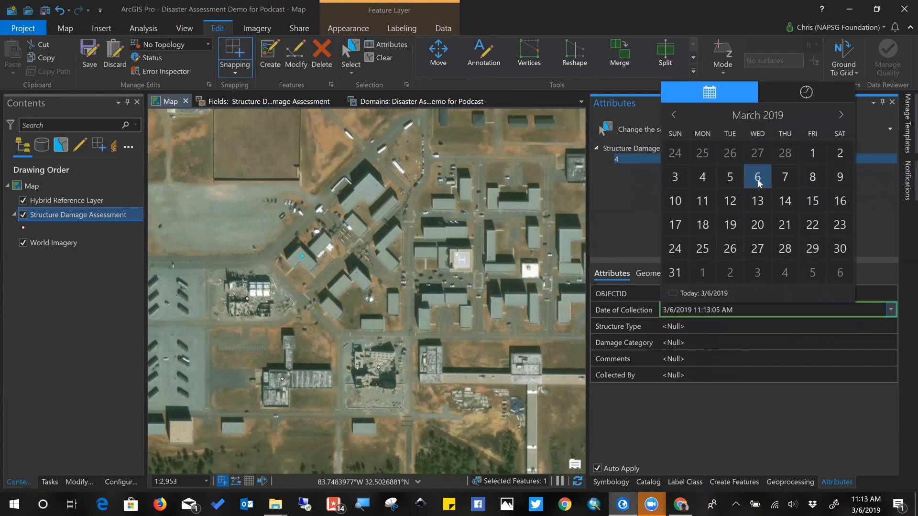
# - Fill in the point's Structure Type as TaxPayer, Damage Category as No Damage and Comments as "Good Access"
pyautogui.click(720, 323)
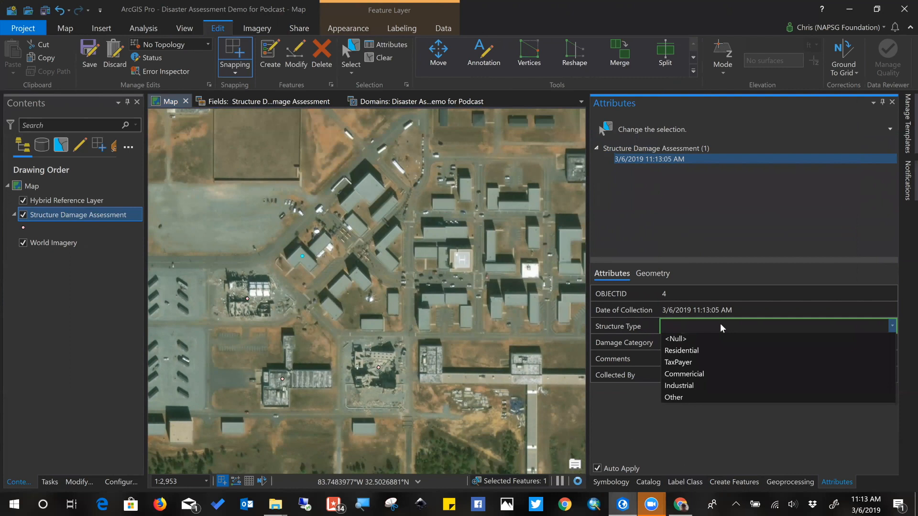
pyautogui.click(688, 362)
pyautogui.click(694, 348)
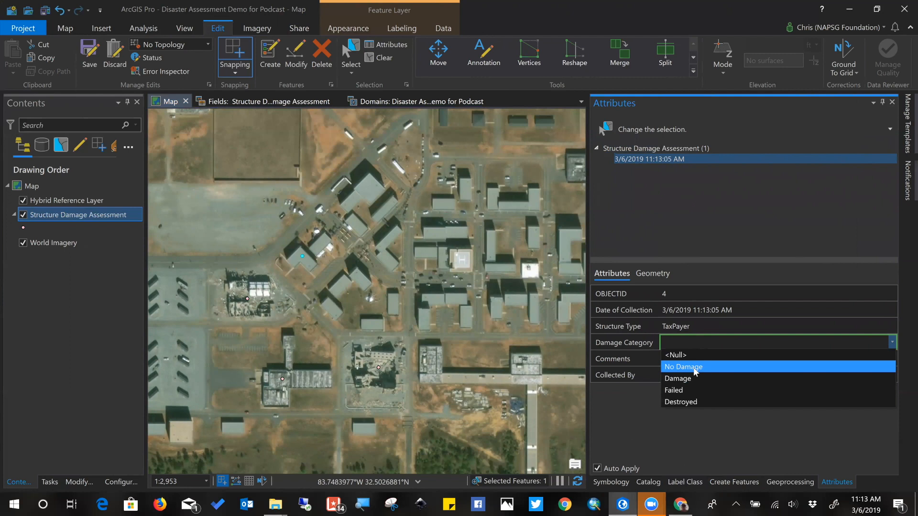
pyautogui.click(694, 367)
pyautogui.click(688, 358)
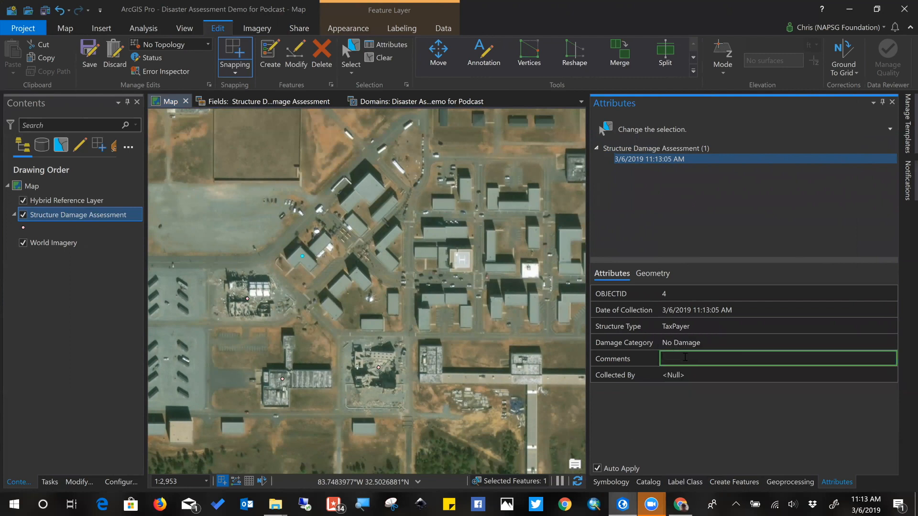
pyautogui.write('Good Access')
# - Select all four assessment points and set the Date of Collection to 3/6/2019 for the three remaining ones, applying the edits
pyautogui.click(356, 55)
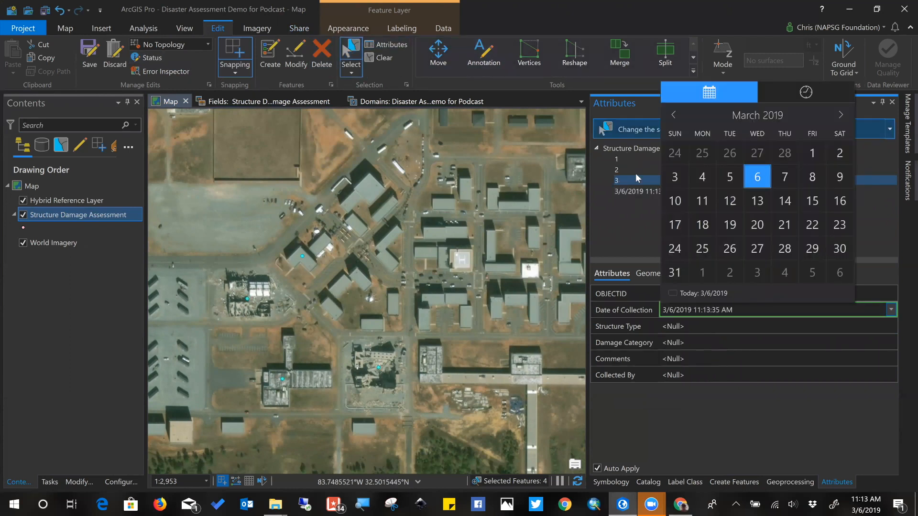
pyautogui.click(631, 170)
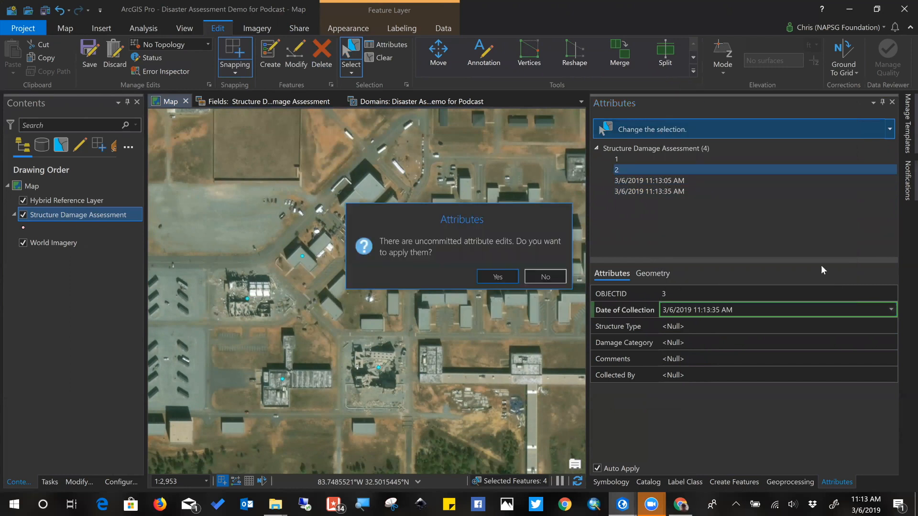
pyautogui.click(889, 309)
pyautogui.click(697, 293)
pyautogui.click(637, 160)
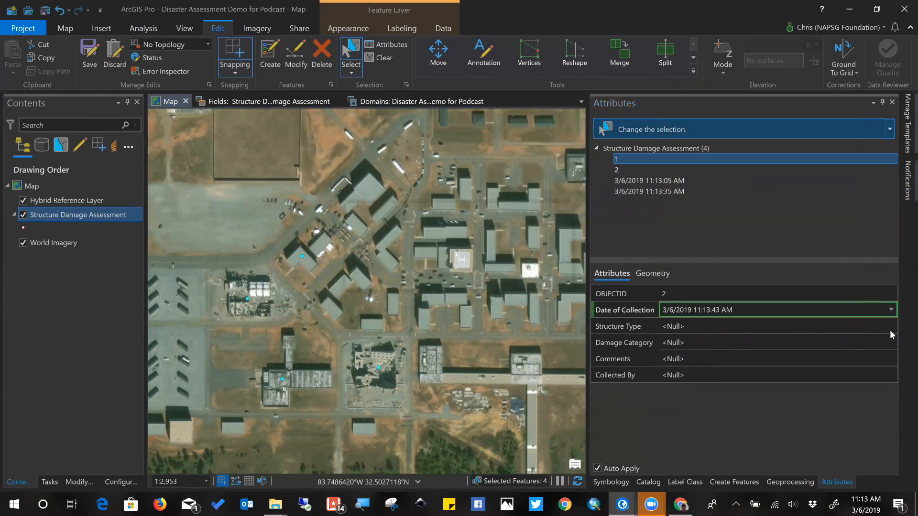
pyautogui.click(512, 276)
pyautogui.click(887, 310)
pyautogui.click(891, 310)
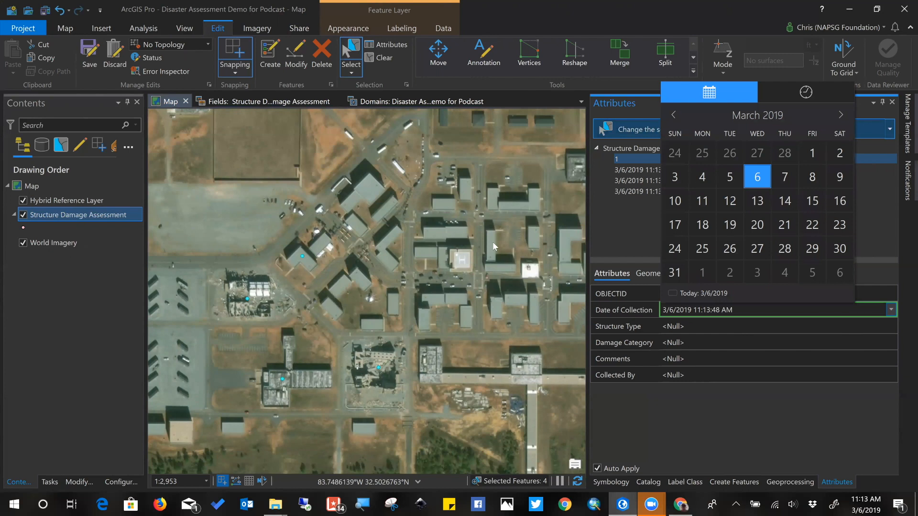
pyautogui.click(746, 419)
pyautogui.click(647, 158)
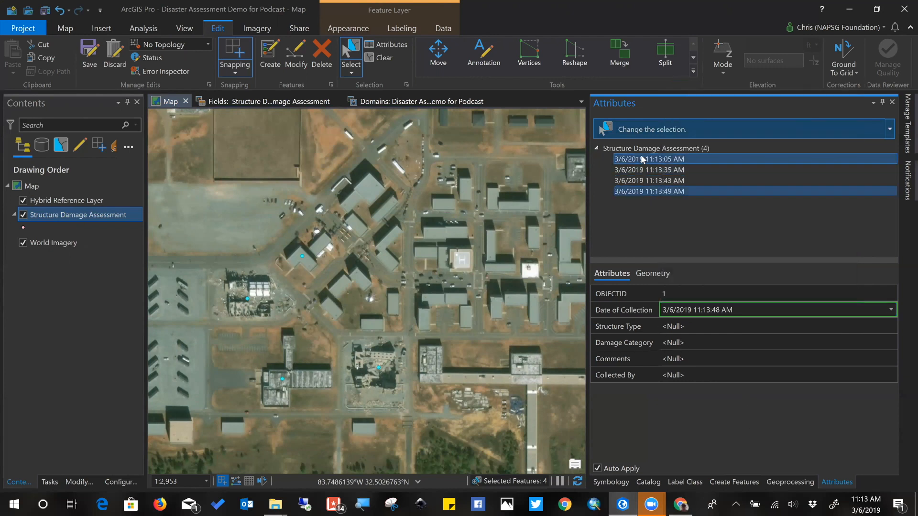
# - Set the Damage Category to Damage for the point with OBJECTID 3 and to Failed for OBJECTID 2
pyautogui.click(657, 169)
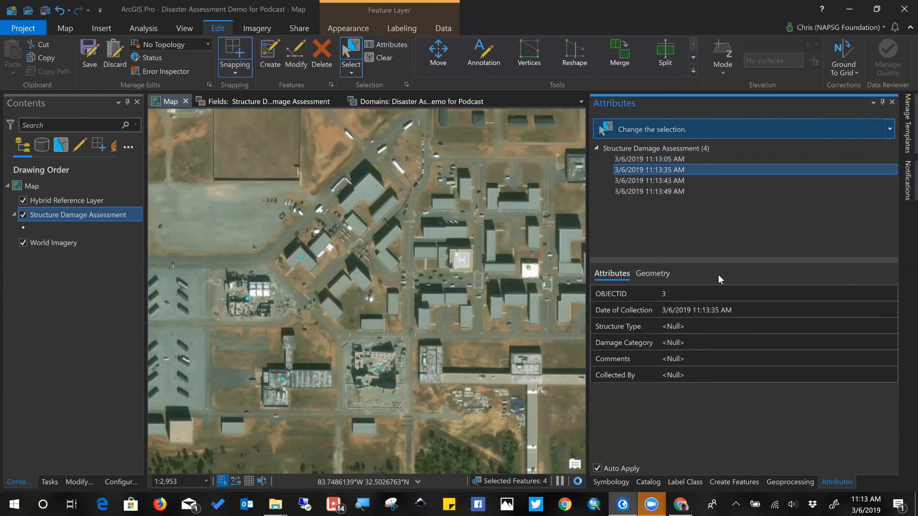
pyautogui.click(682, 344)
pyautogui.click(684, 345)
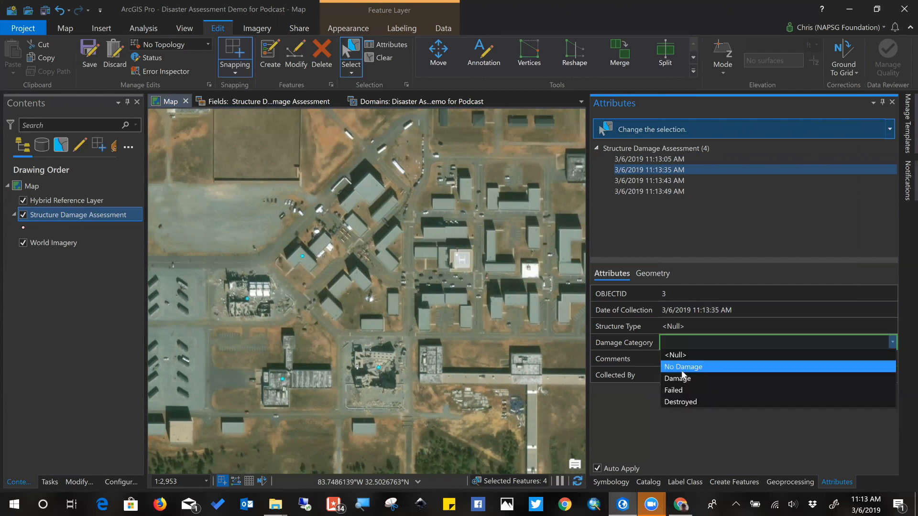
pyautogui.click(649, 213)
pyautogui.click(650, 180)
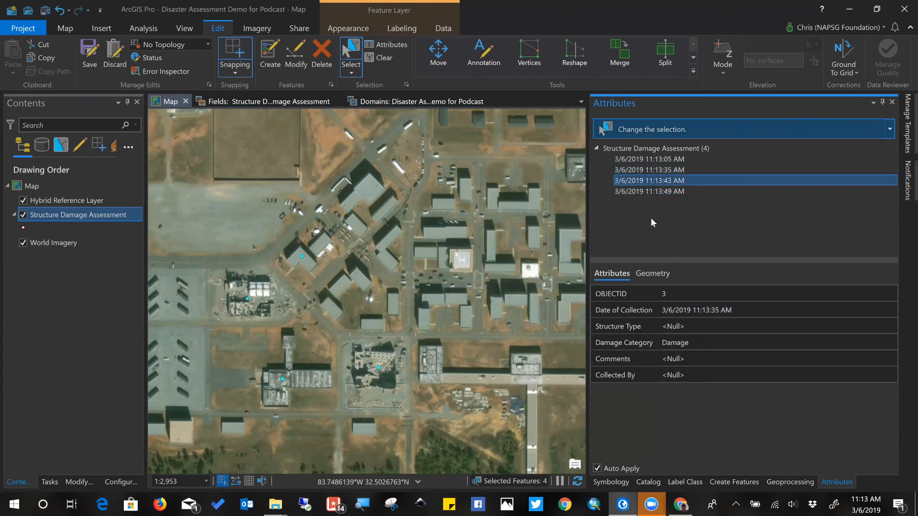
pyautogui.click(686, 344)
pyautogui.click(697, 391)
# - Set the Damage Category of the point with OBJECTID 1 to Destroyed and save all edits
pyautogui.click(646, 190)
pyautogui.click(687, 343)
pyautogui.click(687, 343)
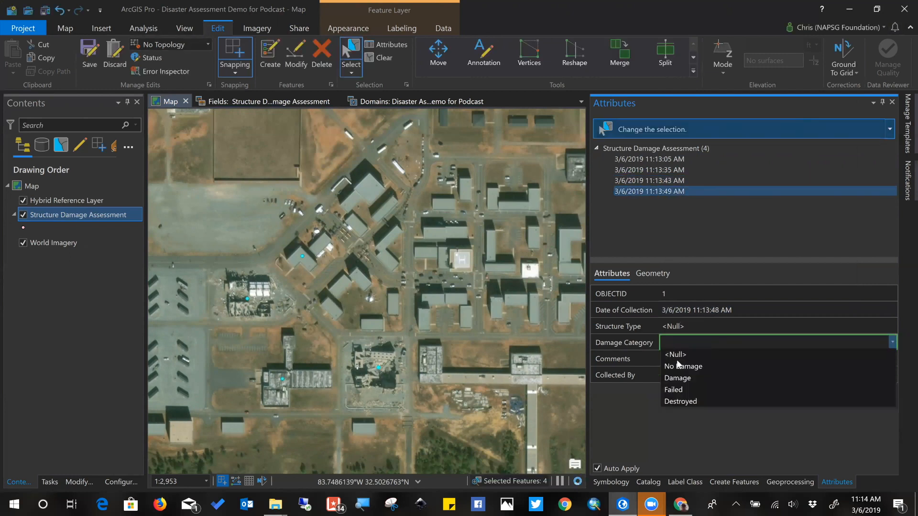
pyautogui.click(684, 403)
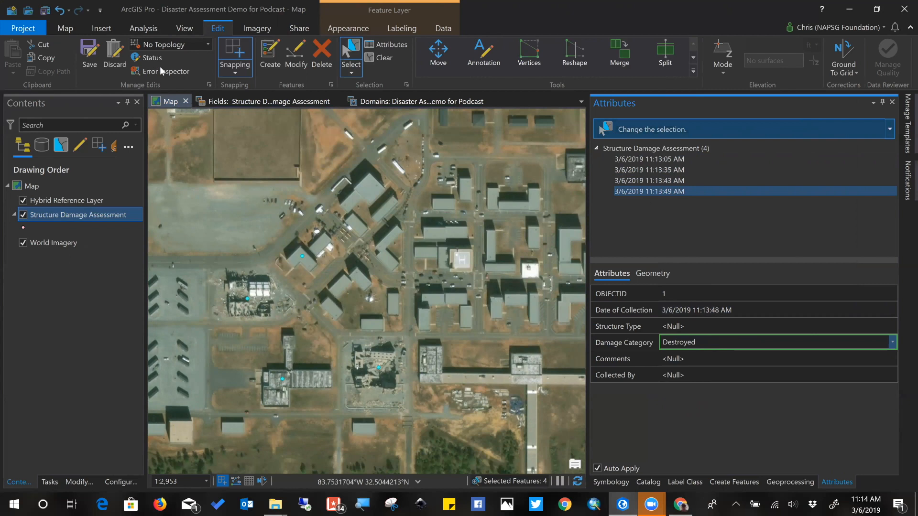
pyautogui.click(90, 62)
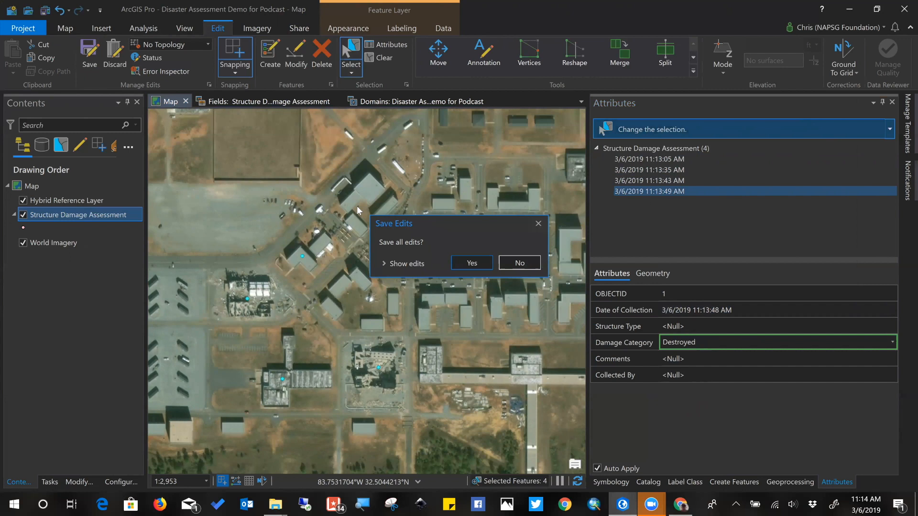
pyautogui.click(479, 262)
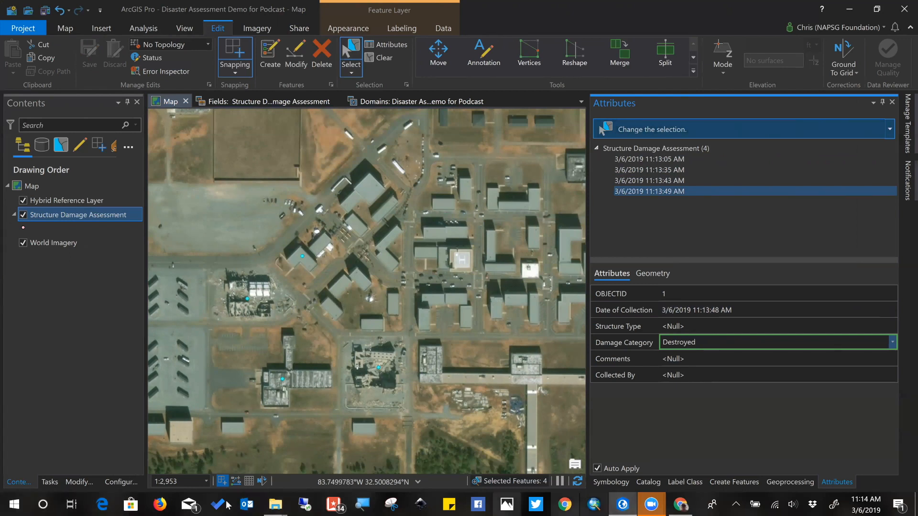
# - Switch to Chrome, search for "napsg foundation" and open the Symbol Library Tool from its Symbol Library page
pyautogui.click(566, 504)
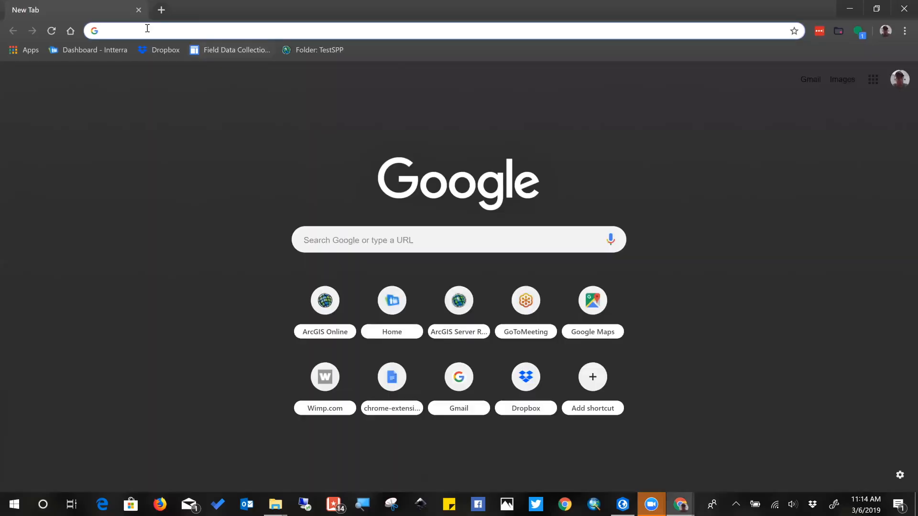
pyautogui.write('na')
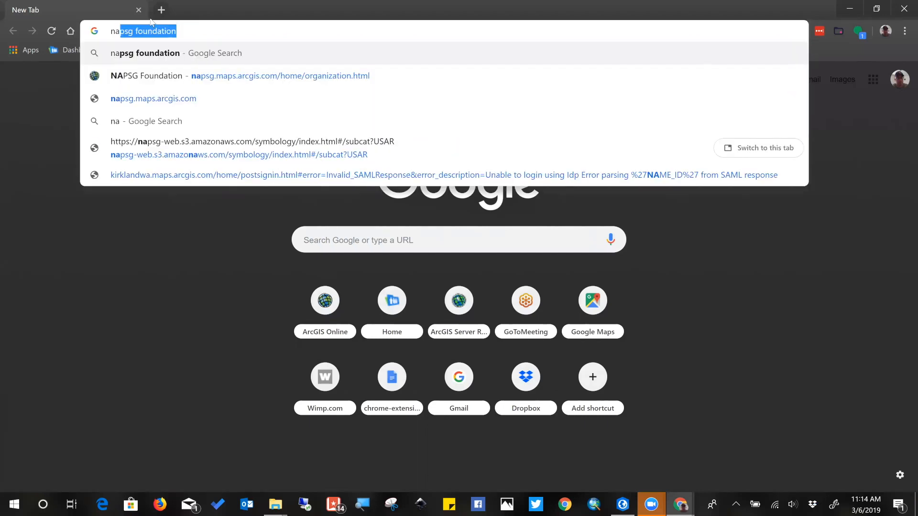
pyautogui.press('Return')
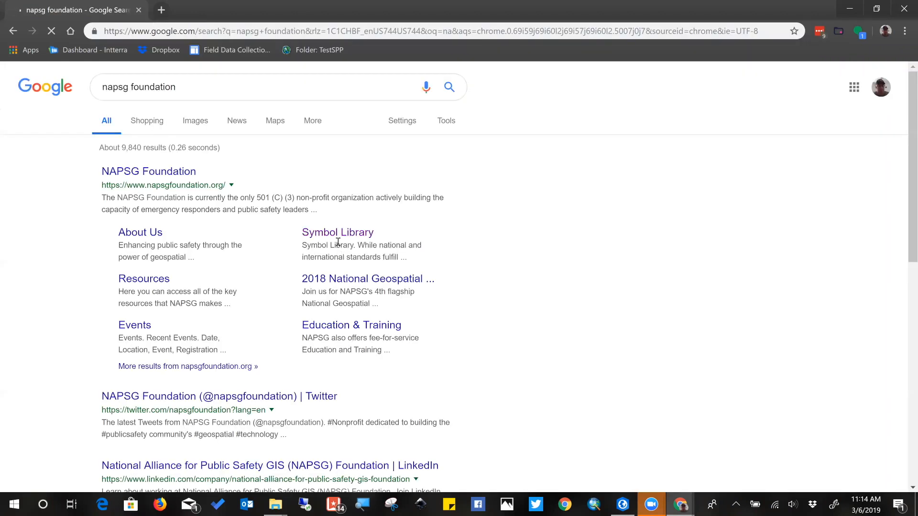
pyautogui.click(334, 234)
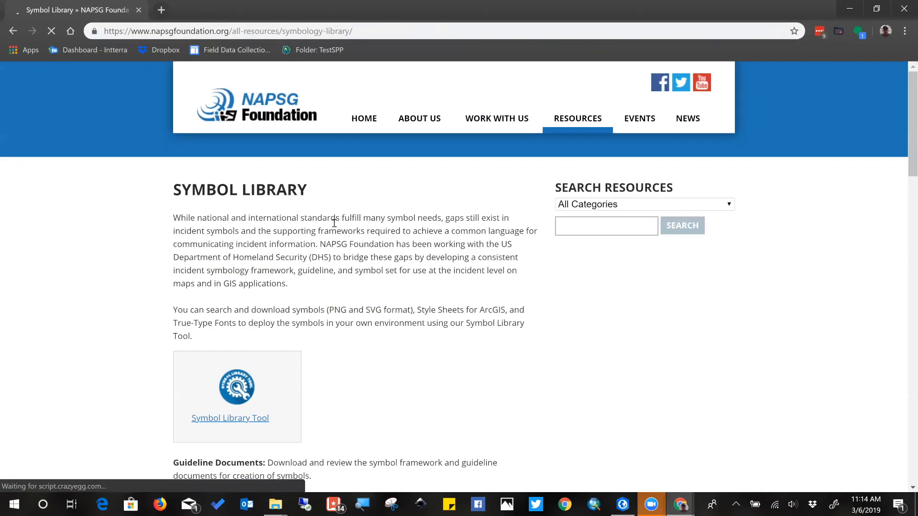
pyautogui.click(252, 420)
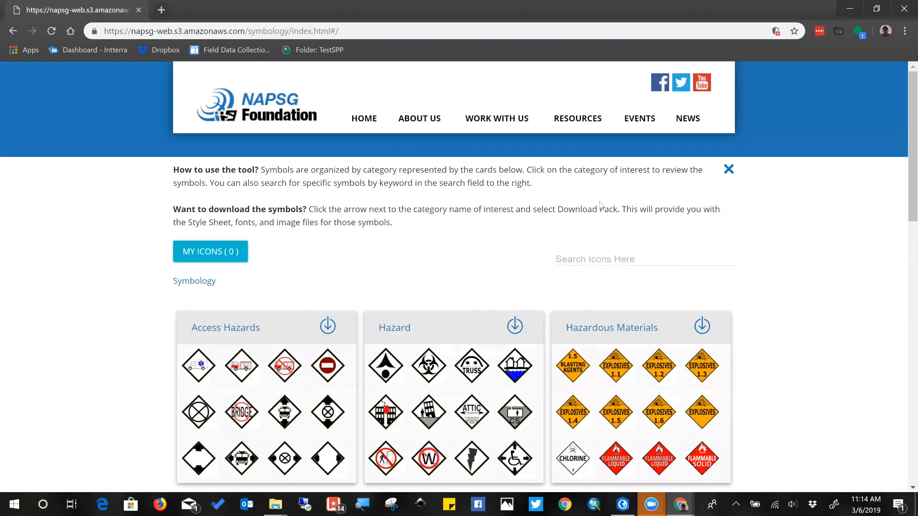
# - Open the USAR symbol category in the symbol library
pyautogui.scroll(-5, 603, 206)
pyautogui.scroll(-7, 268, 297)
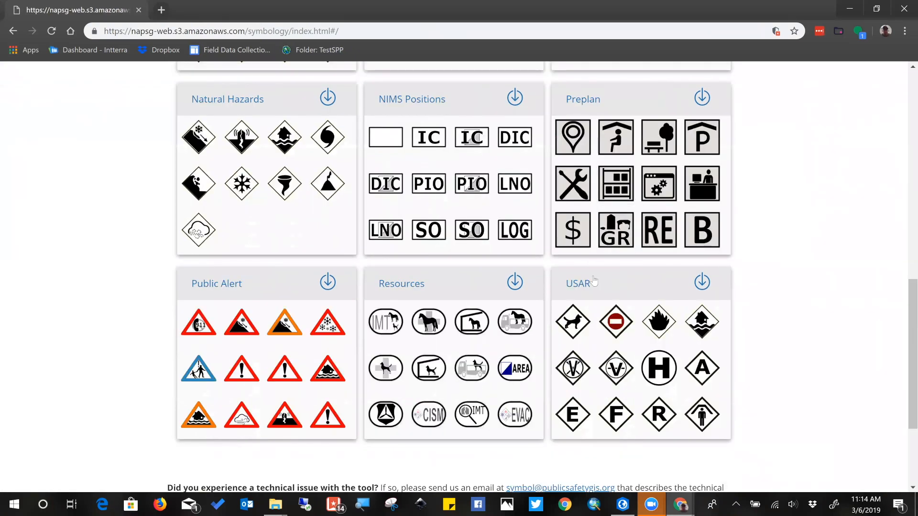
pyautogui.click(579, 284)
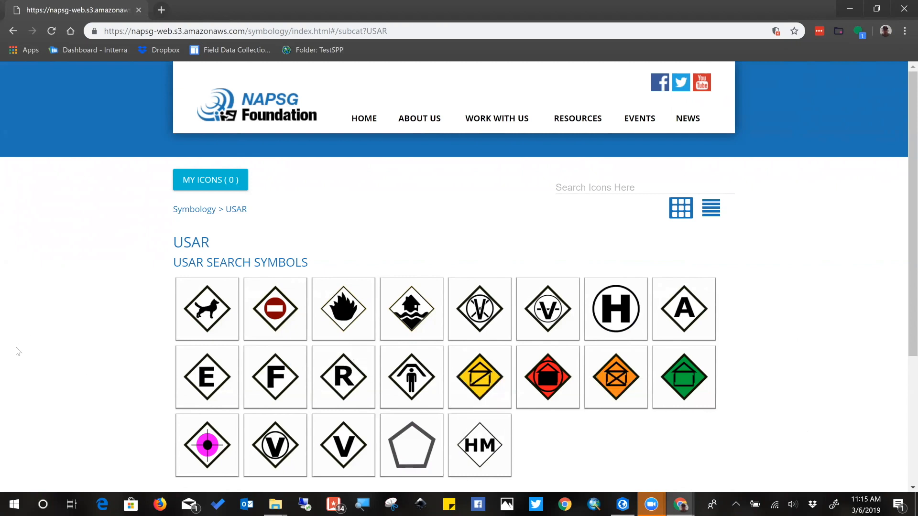
# - Switch back to ArcGIS Pro, symbolize the Structure Damage Assessment layer with Unique Values on Damage Category, and clear the feature selection
pyautogui.scroll(-3, 59, 350)
pyautogui.scroll(3, 58, 349)
pyautogui.click(848, 7)
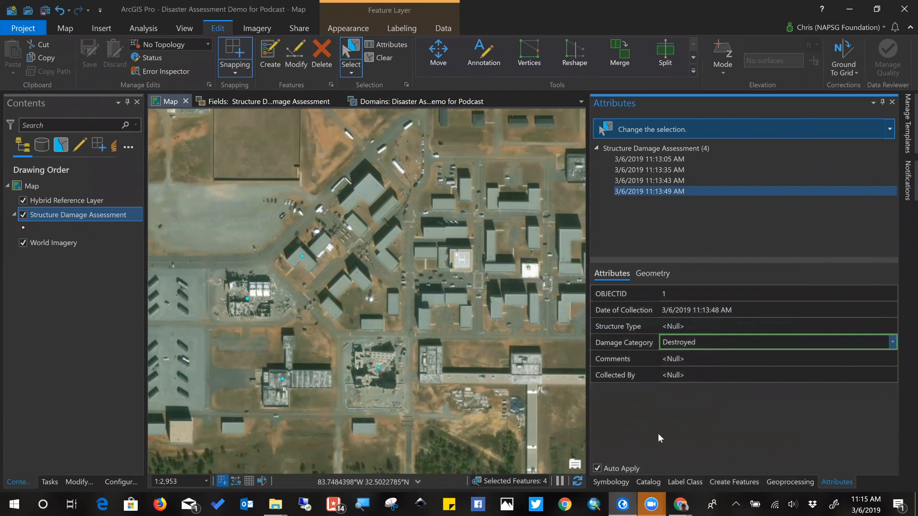
pyautogui.click(610, 482)
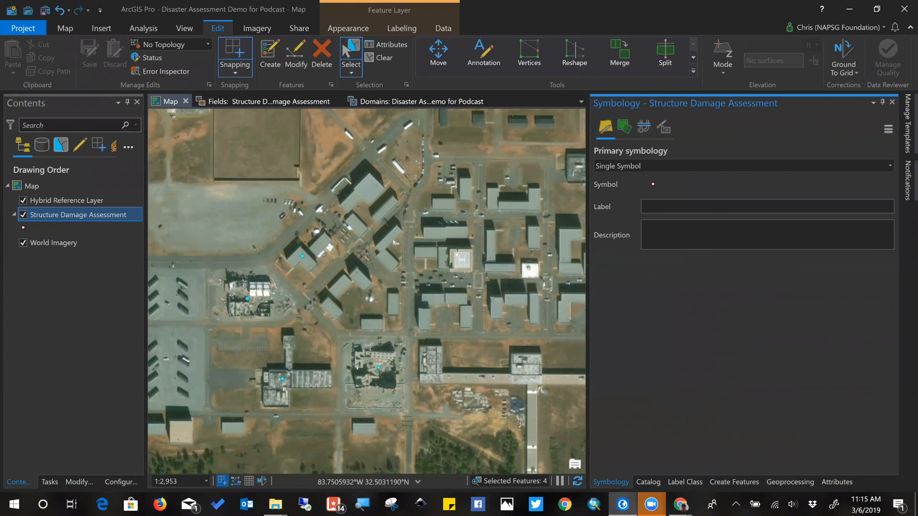
pyautogui.click(889, 166)
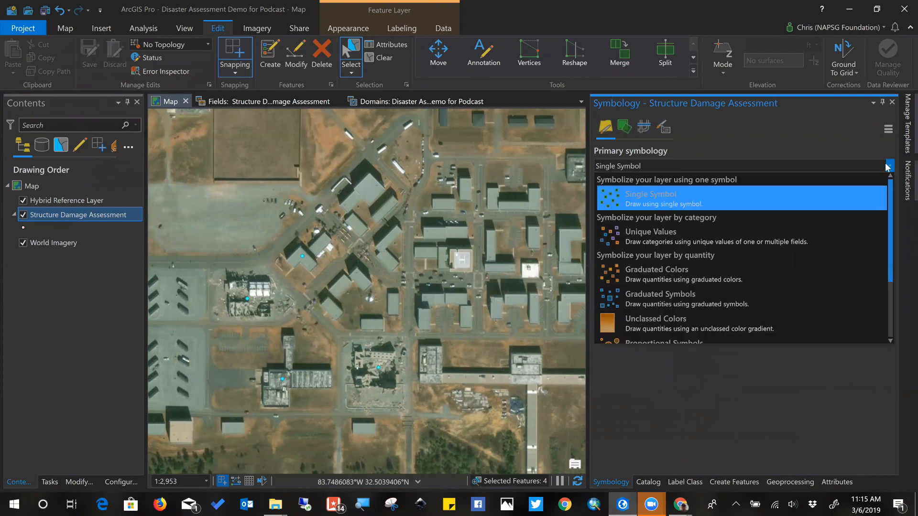
pyautogui.click(661, 243)
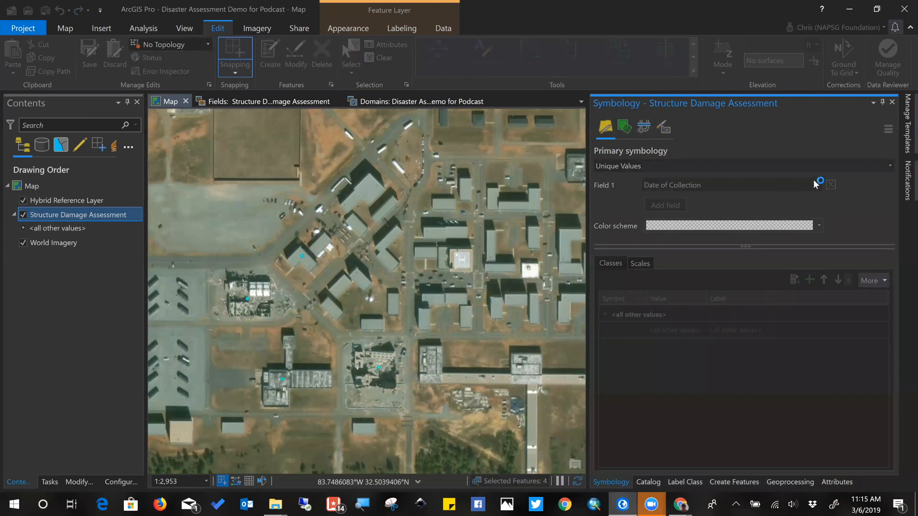
pyautogui.click(817, 185)
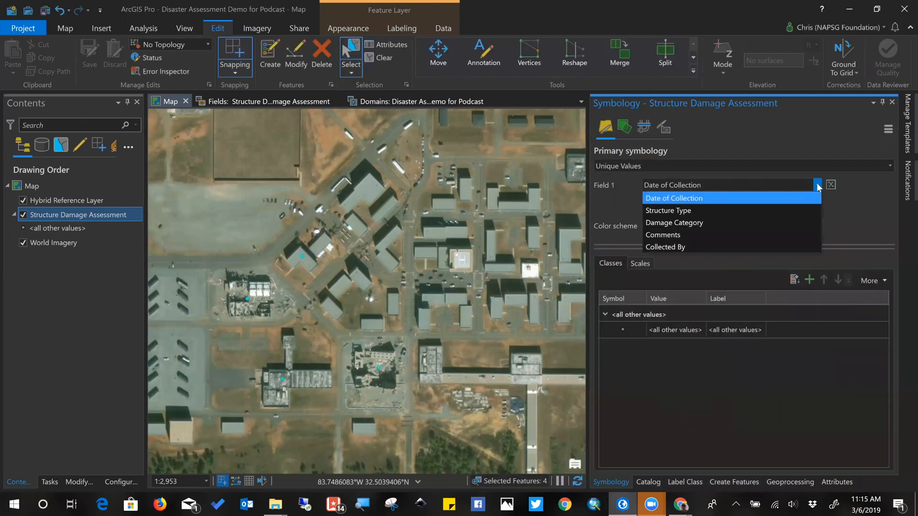
pyautogui.click(794, 225)
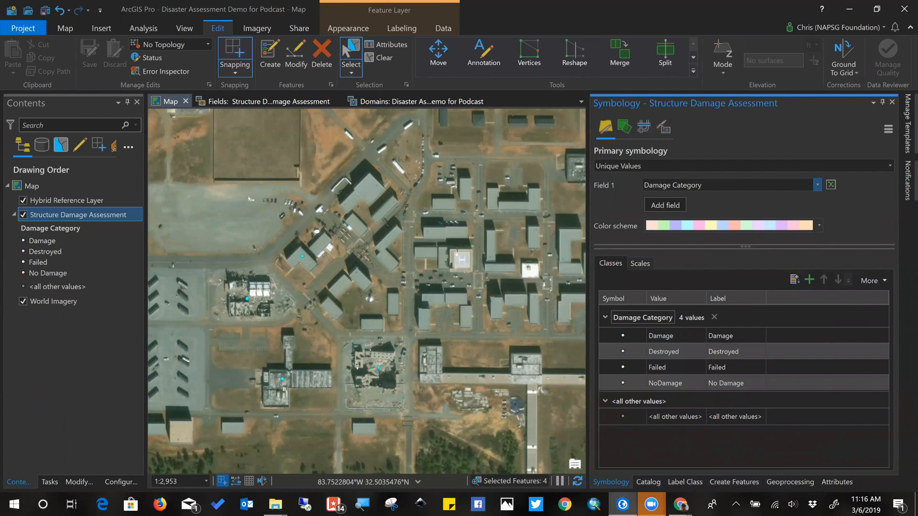
pyautogui.click(384, 57)
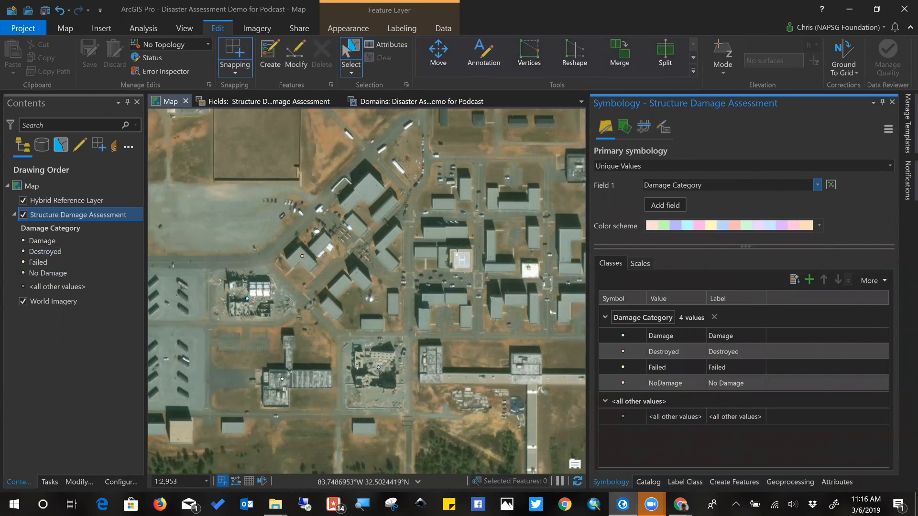
pyautogui.click(656, 340)
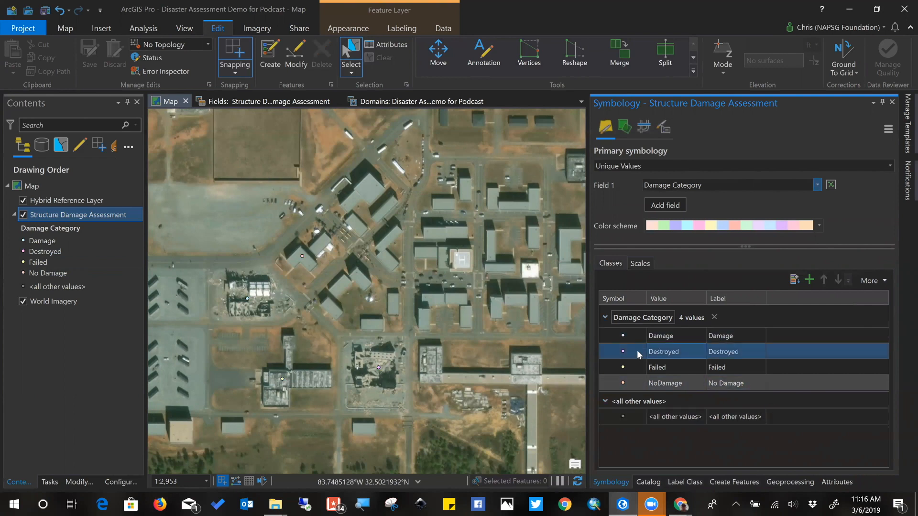
pyautogui.click(663, 380)
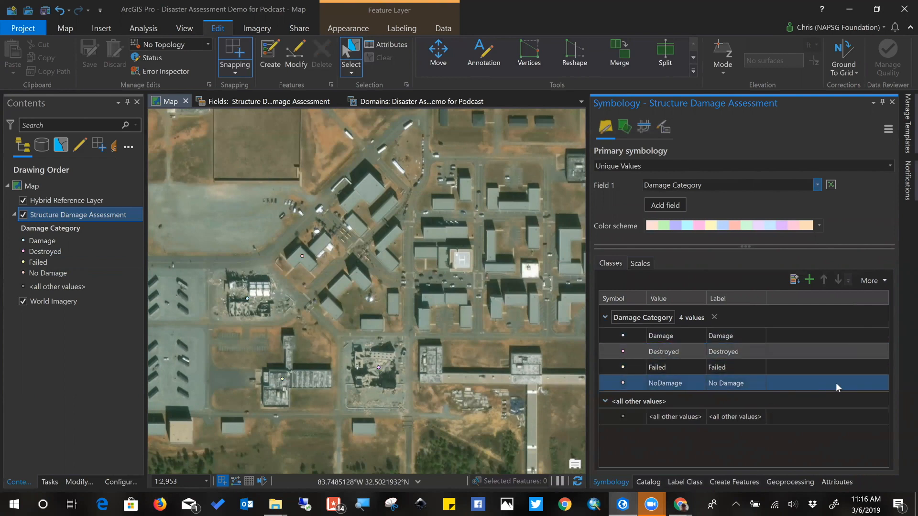
pyautogui.click(670, 416)
pyautogui.click(604, 388)
pyautogui.click(638, 333)
pyautogui.click(622, 355)
pyautogui.click(622, 352)
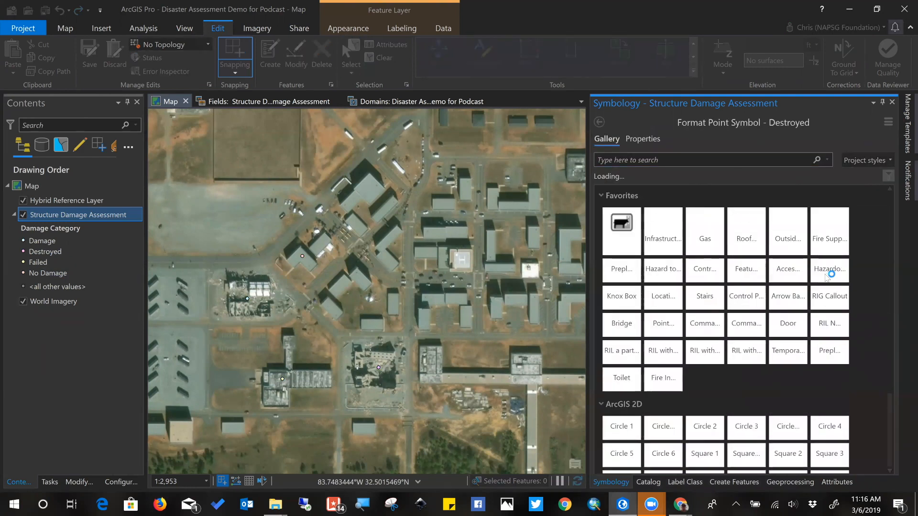
pyautogui.click(599, 122)
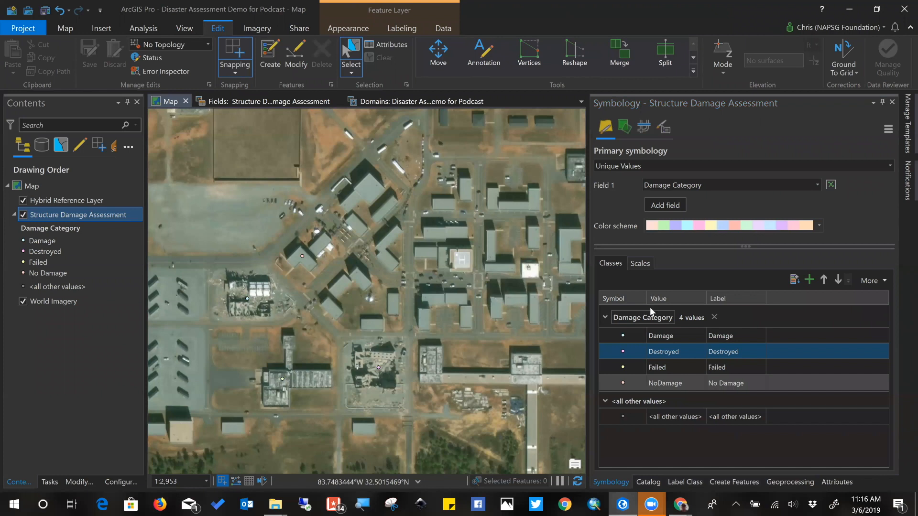
pyautogui.click(622, 335)
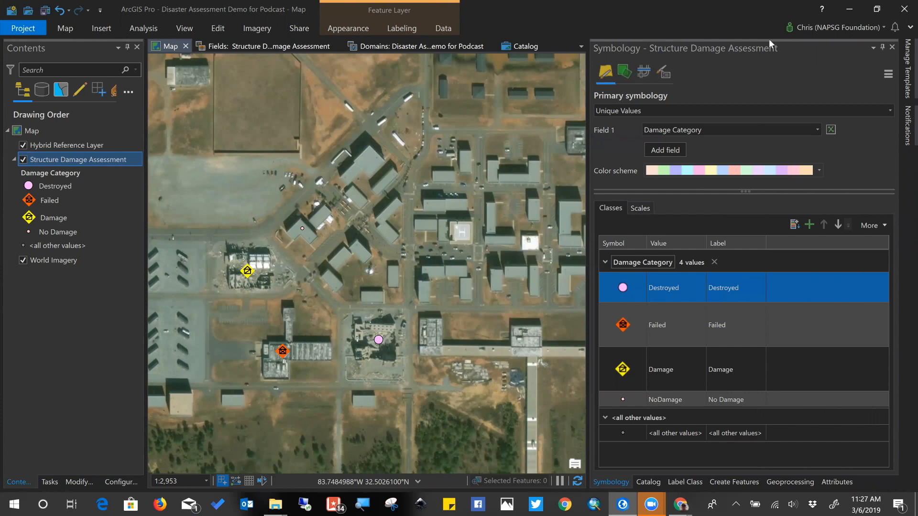
# - Search the symbol gallery for "USAR" and apply the Destroyed symbol to the Destroyed class
pyautogui.click(36, 204)
pyautogui.moveTo(360, 388); pyautogui.dragTo(383, 392)
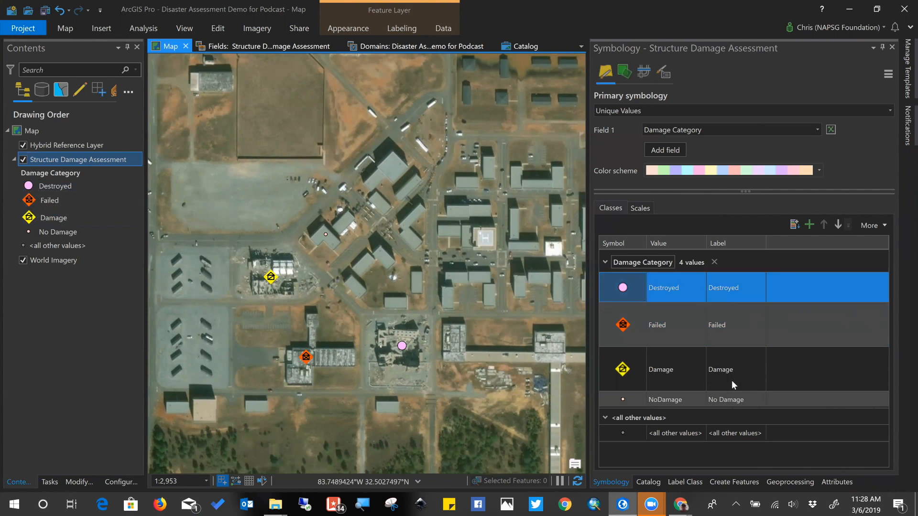
pyautogui.click(622, 288)
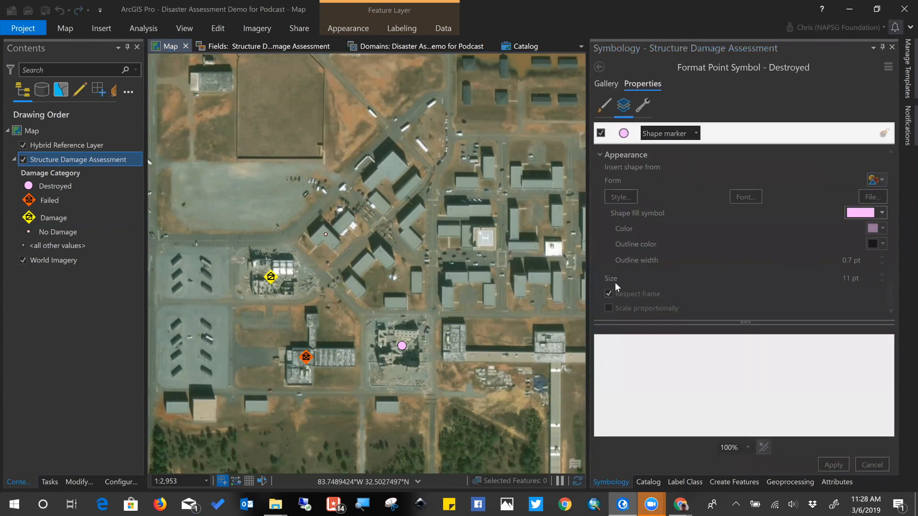
pyautogui.click(604, 88)
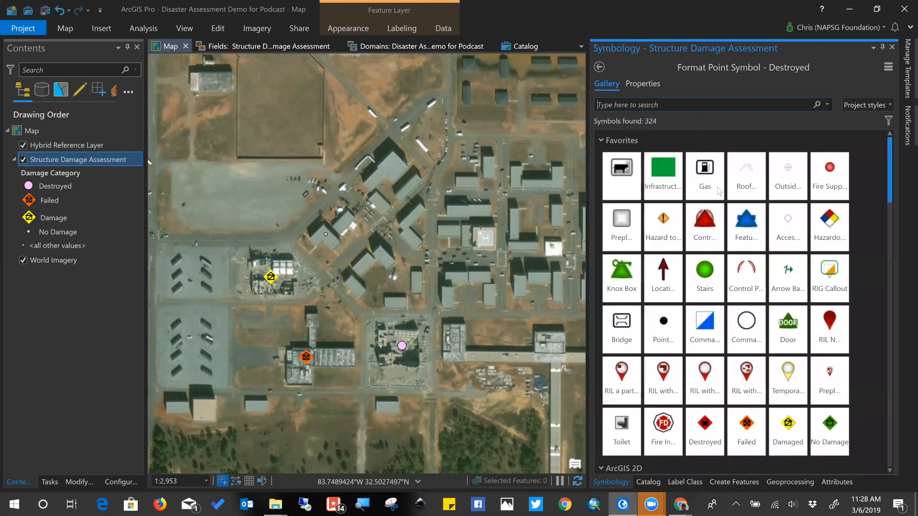
pyautogui.click(670, 105)
pyautogui.write('USAR')
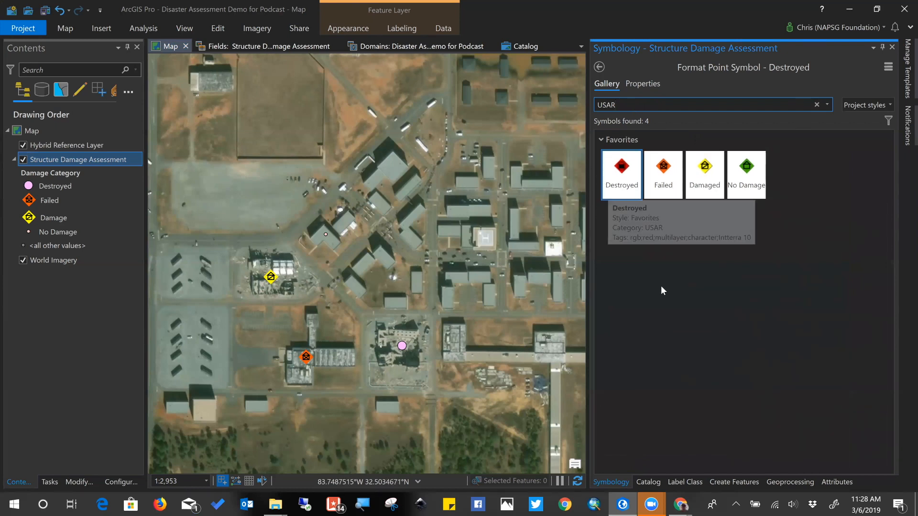
pyautogui.click(626, 189)
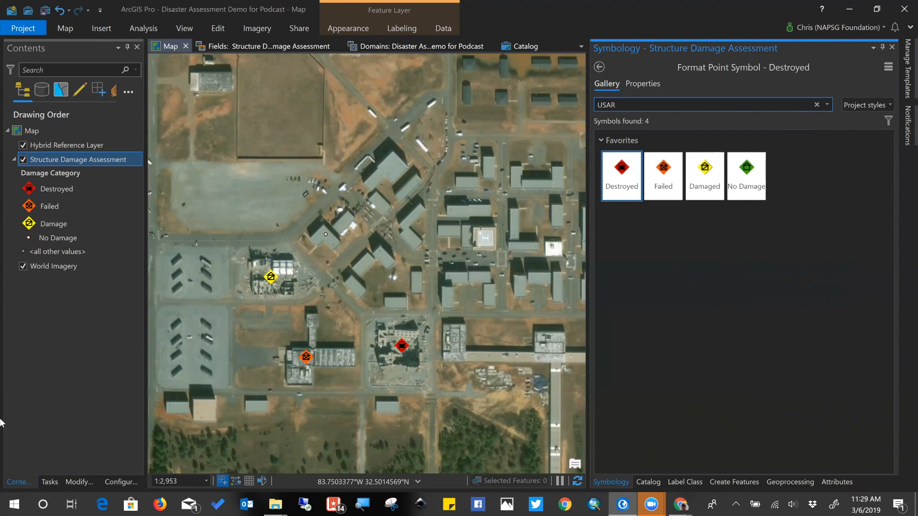
# - Search the symbol gallery for "USAR" and assign the green No Damage symbol to the No Damage class
pyautogui.click(30, 239)
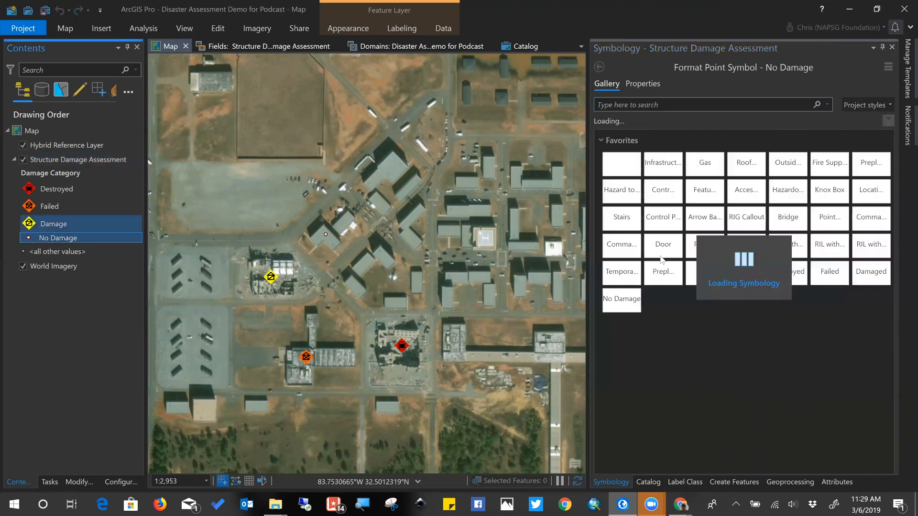
pyautogui.click(623, 104)
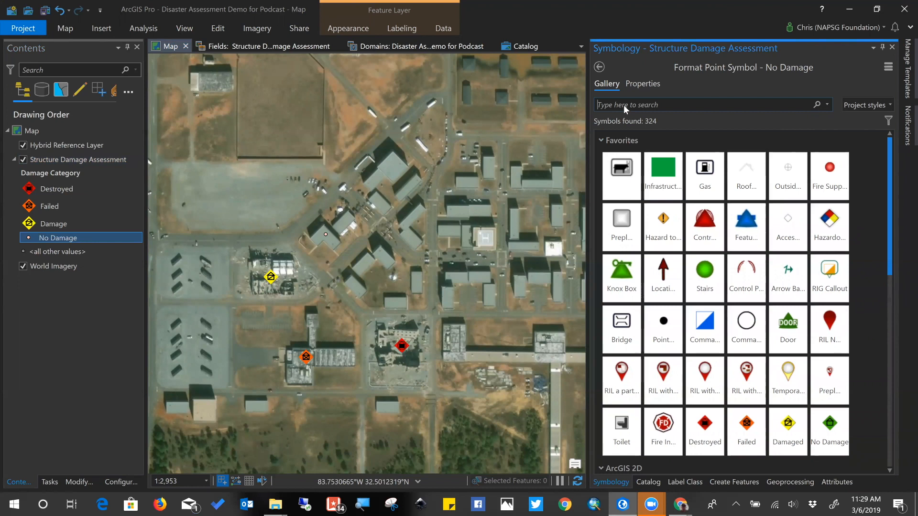
pyautogui.write('USAR')
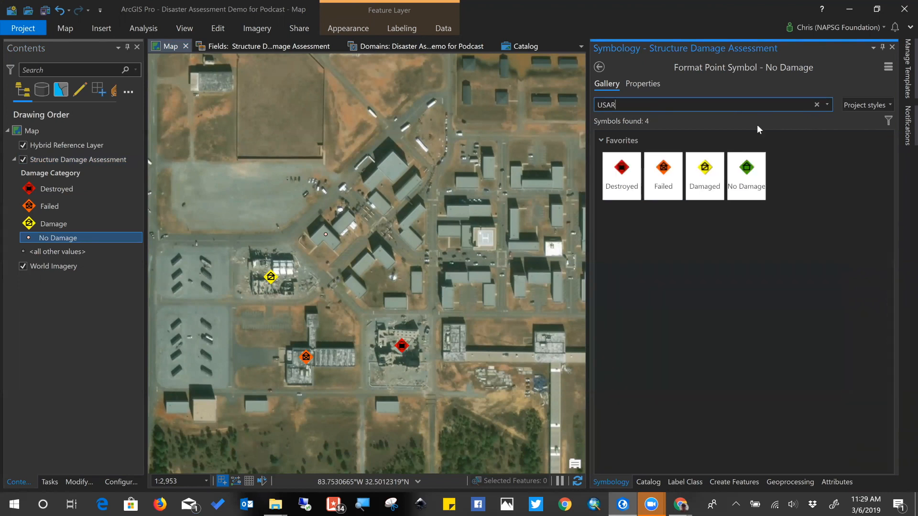
pyautogui.click(756, 181)
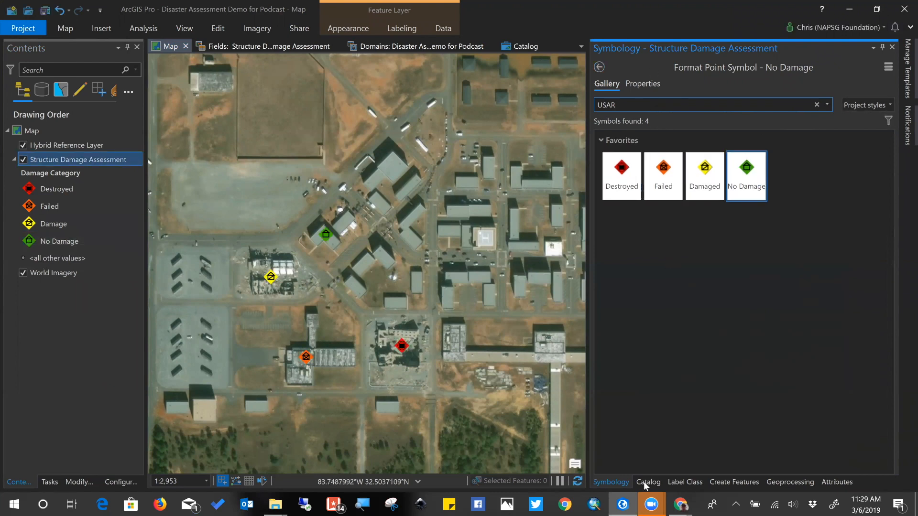
pyautogui.click(33, 190)
pyautogui.click(34, 208)
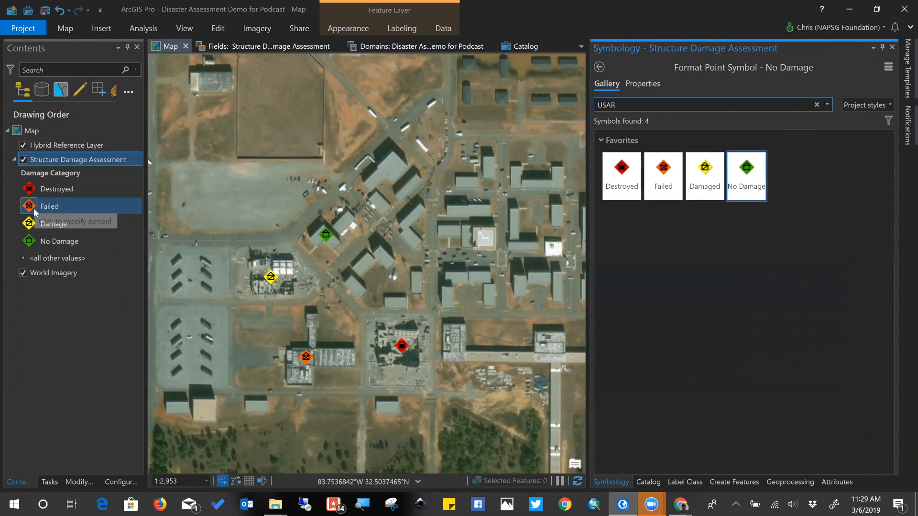
pyautogui.click(57, 224)
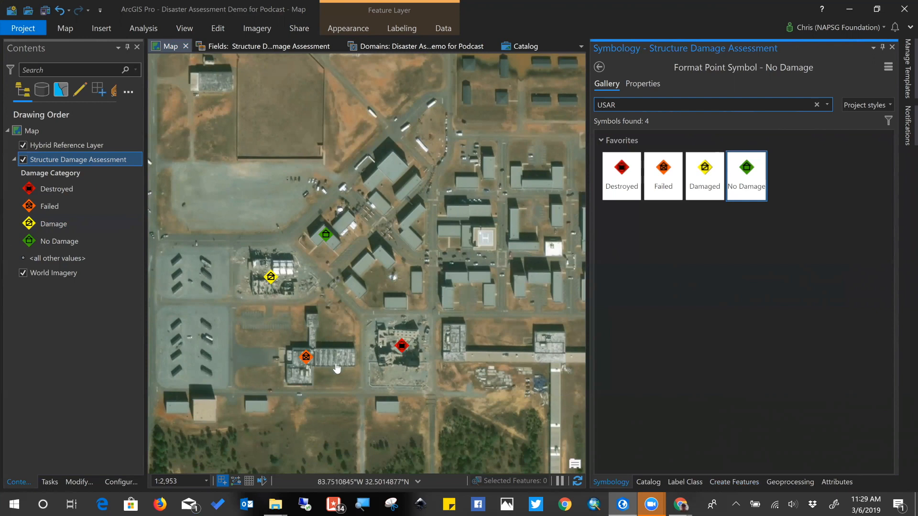
# - Create four No Damage points with its feature template on the buildings around the existing No Damage point
pyautogui.click(736, 483)
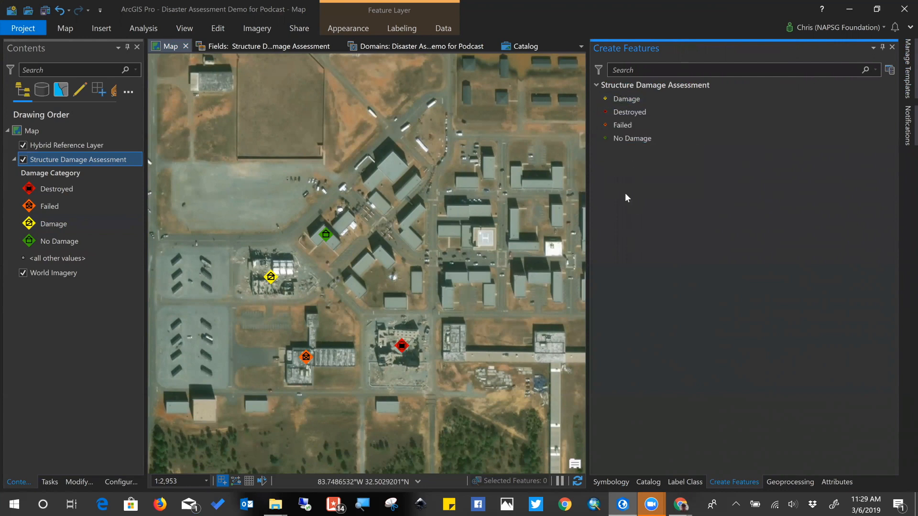
pyautogui.click(624, 138)
pyautogui.click(396, 168)
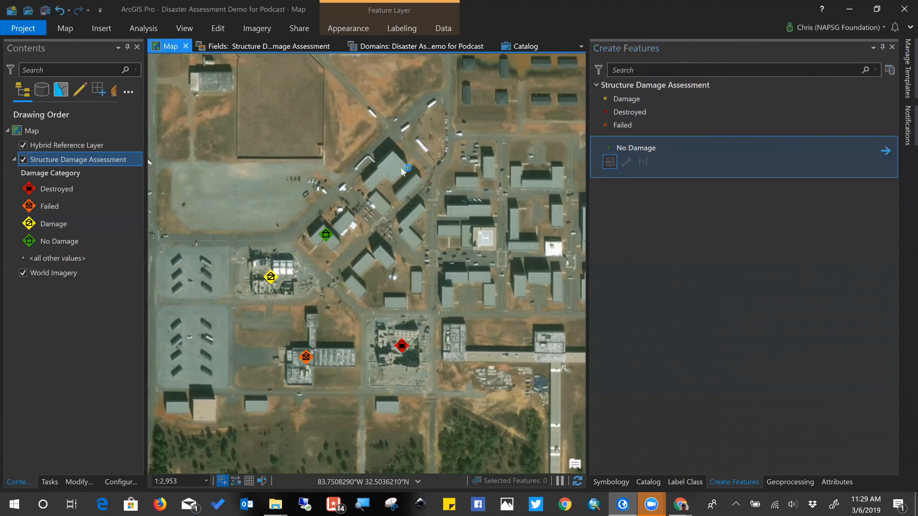
pyautogui.click(410, 185)
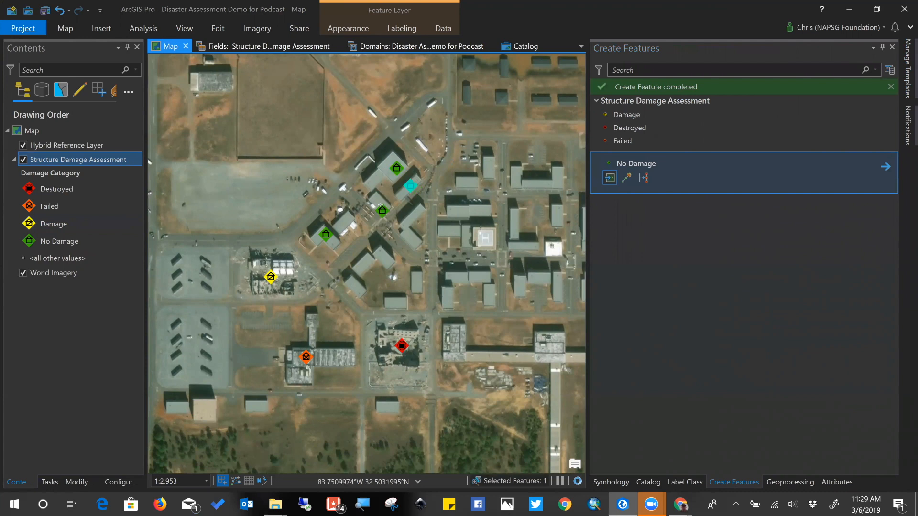
pyautogui.click(380, 204)
# - Create two Destroyed points on the debris sites southeast of the existing Destroyed point
pyautogui.click(617, 127)
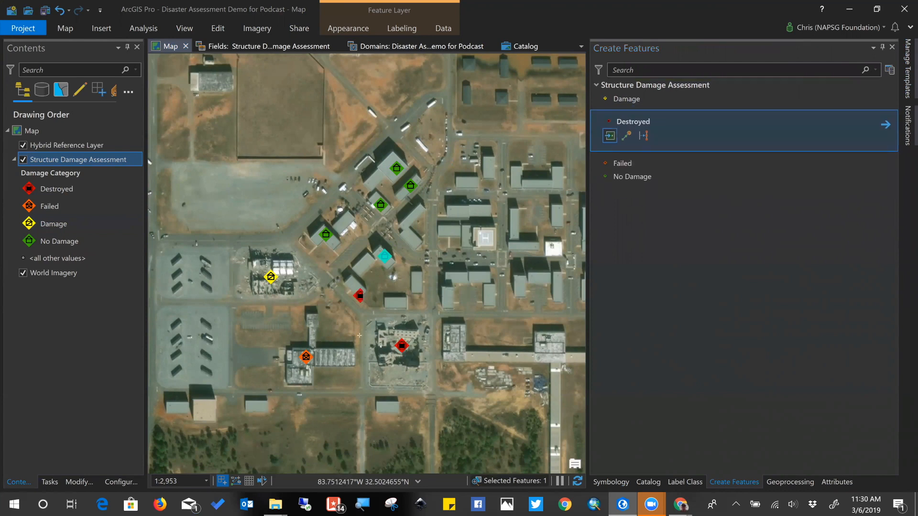
pyautogui.click(537, 385)
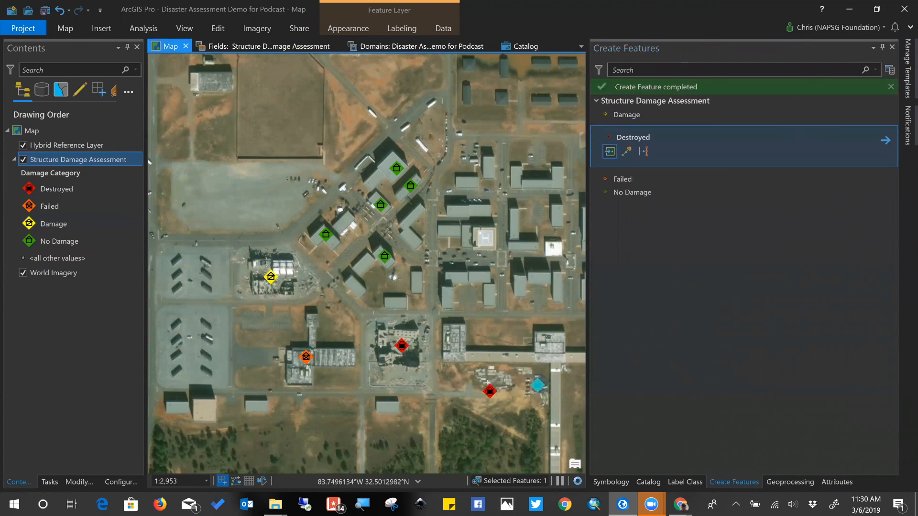
pyautogui.click(484, 381)
# - Create a Failed point on the building northeast of the collapsed structure and a Damage point on a building farther north
pyautogui.click(622, 179)
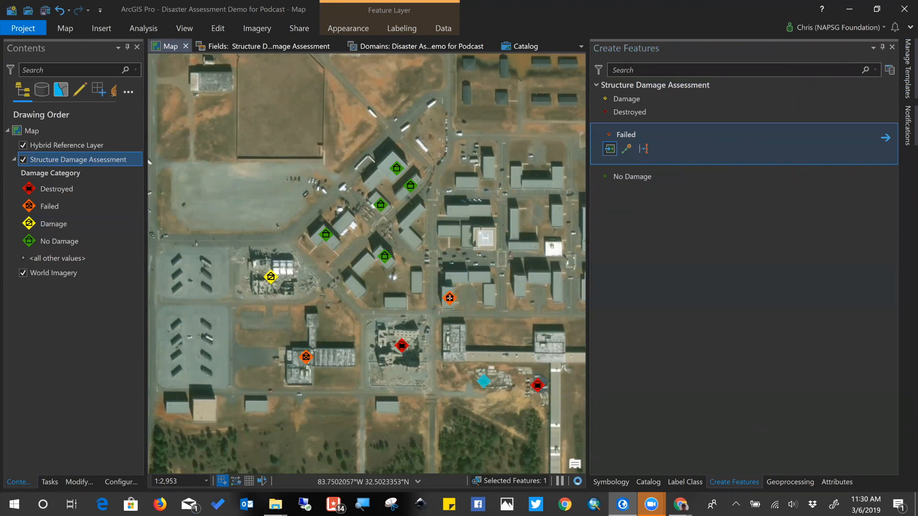
pyautogui.click(450, 297)
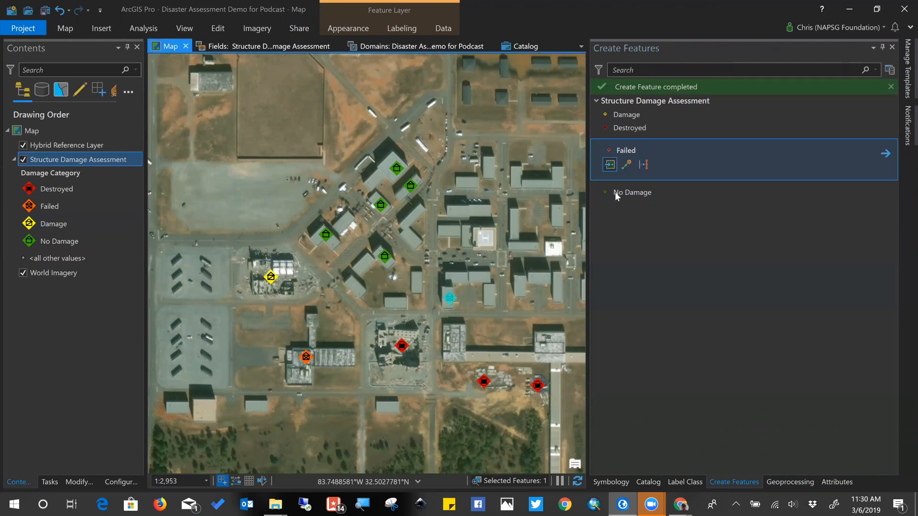
pyautogui.click(625, 115)
pyautogui.click(487, 164)
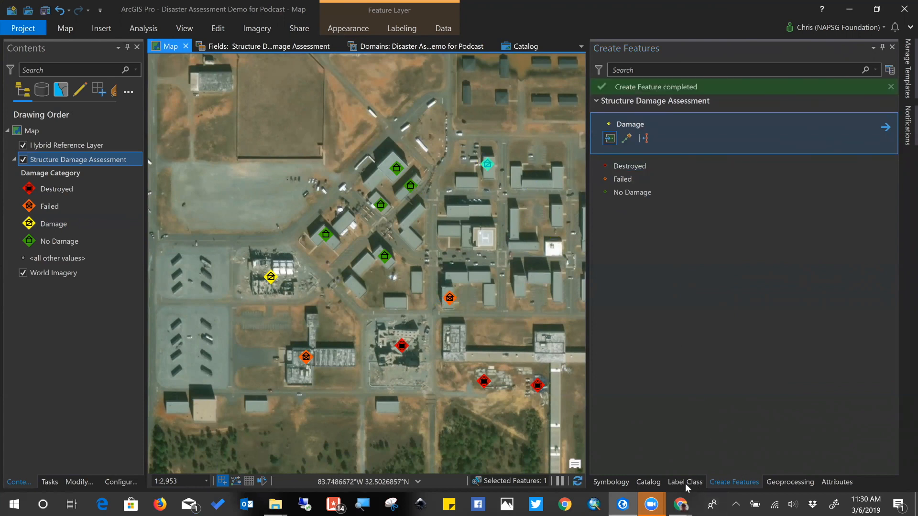
# - In the new Damage point's attributes, enter the collector's name in Collected By and set Structure Type to TaxPayer
pyautogui.click(837, 483)
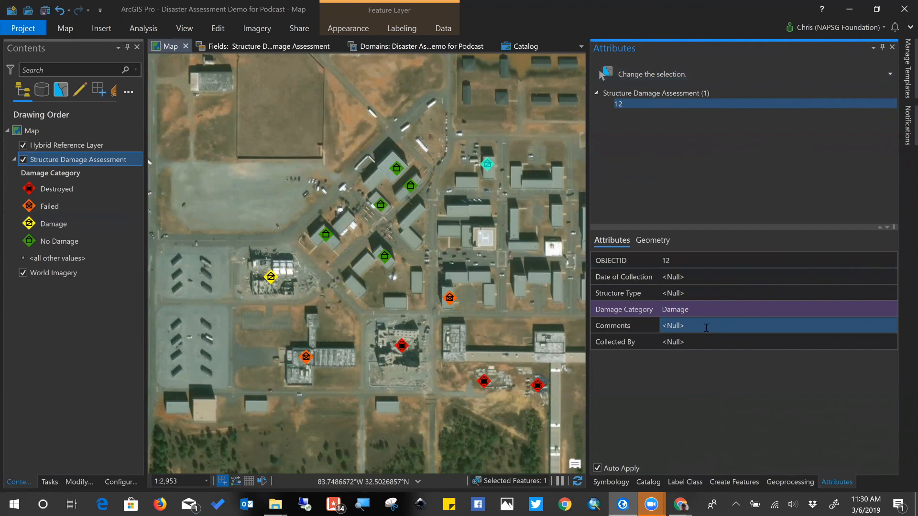
pyautogui.click(710, 342)
pyautogui.write('Chris')
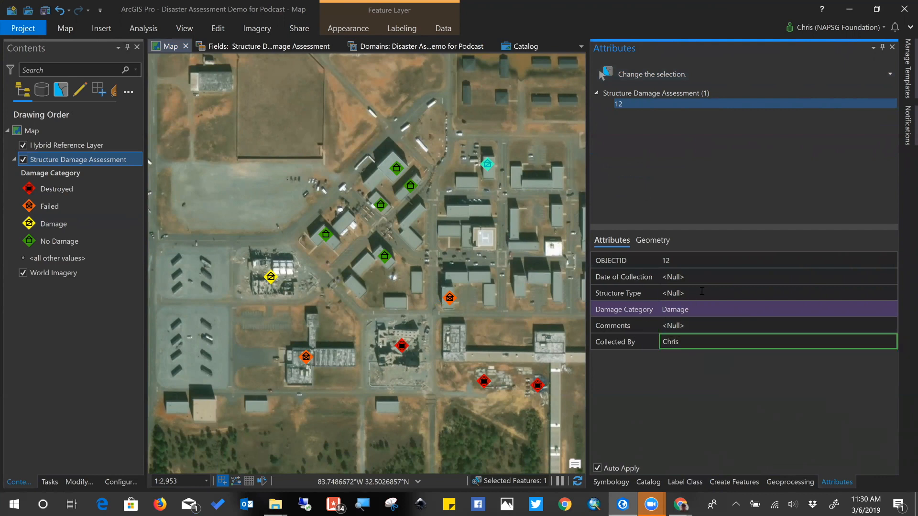
pyautogui.click(703, 294)
pyautogui.click(680, 330)
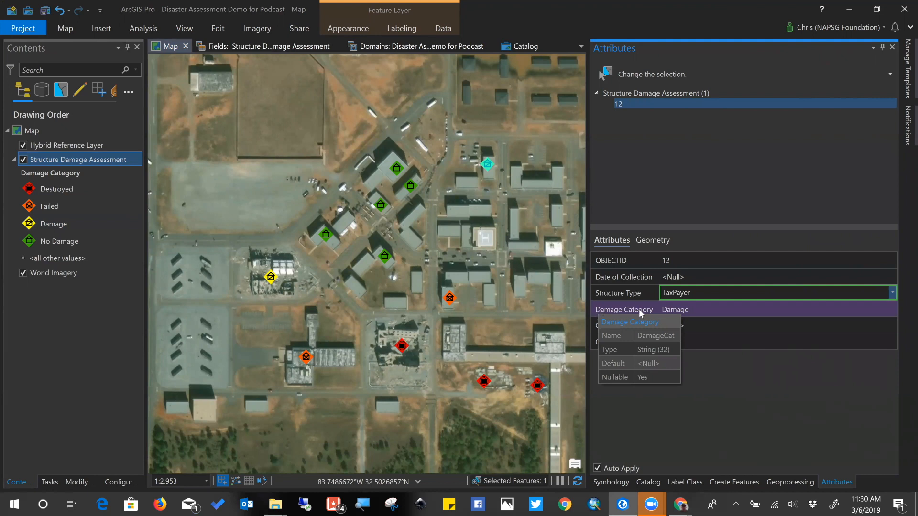
pyautogui.click(747, 310)
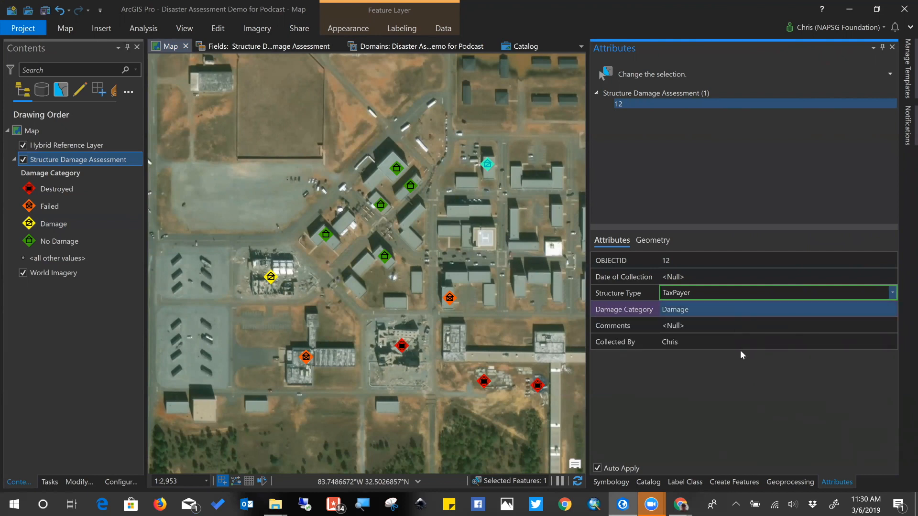
# - Set the new Damage point's Date of Collection to March 6, 2019
pyautogui.click(689, 326)
pyautogui.click(678, 276)
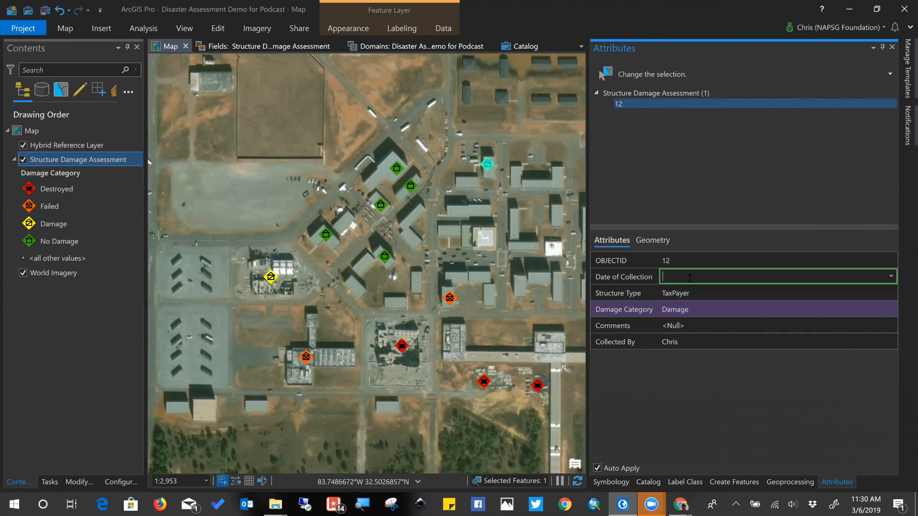
pyautogui.click(892, 278)
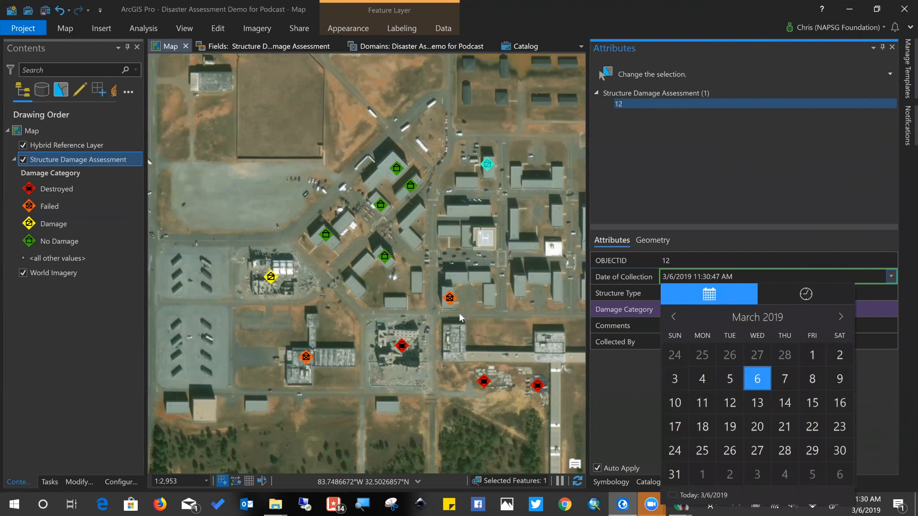
pyautogui.click(745, 376)
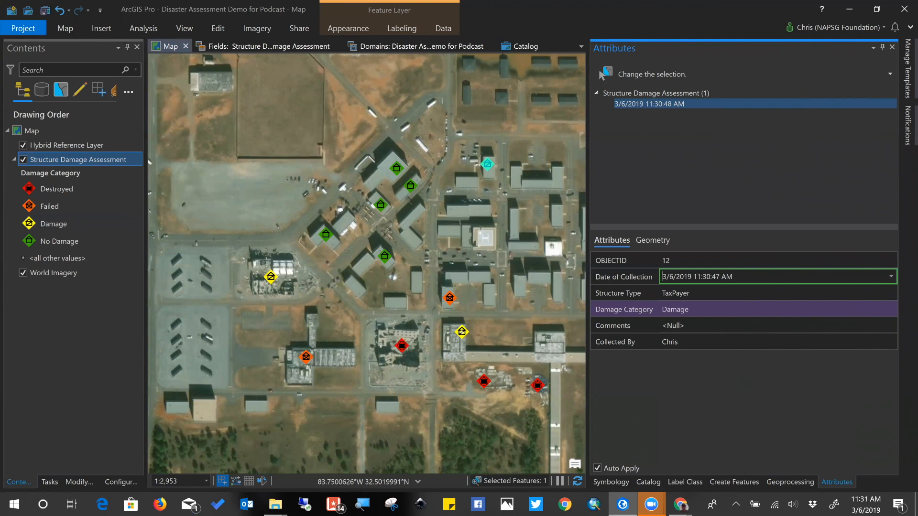
# - Create a Damage point just south of the northern one, and Failed points on the isolated northwest building and in the northeast small-building cluster
pyautogui.click(483, 210)
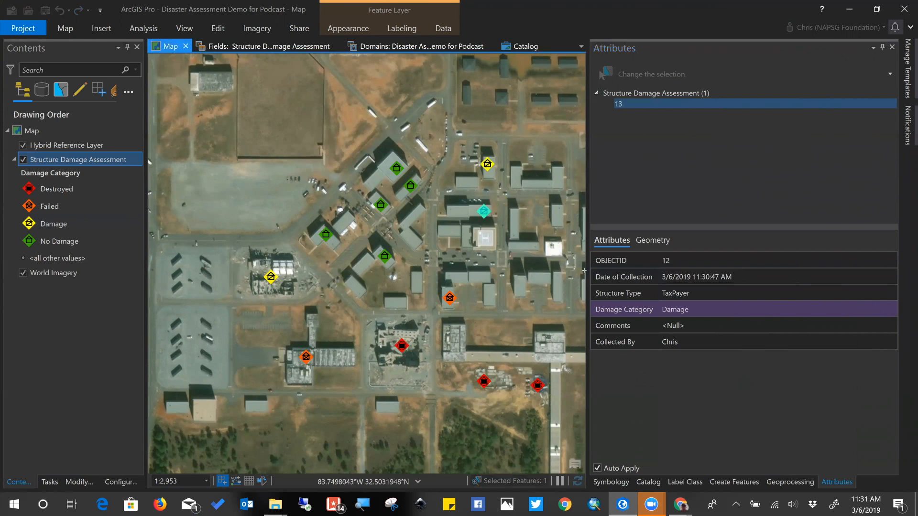
pyautogui.click(607, 482)
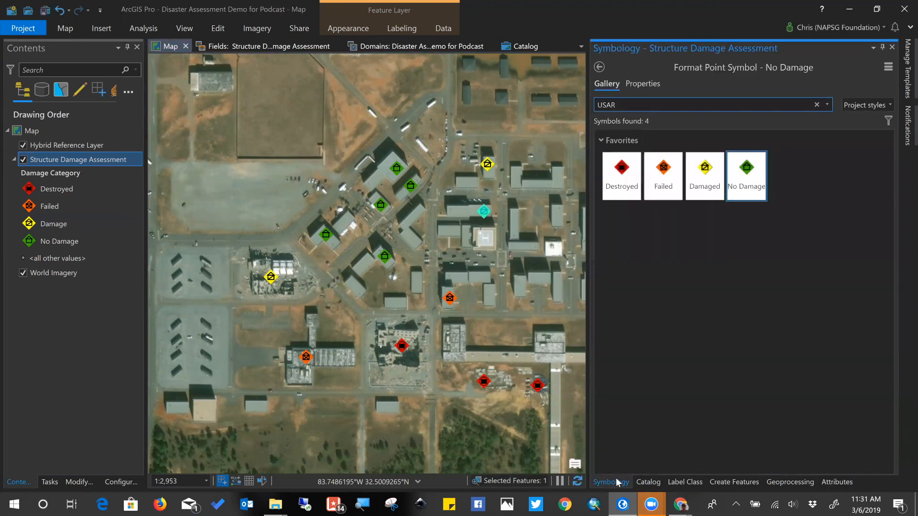
pyautogui.click(734, 483)
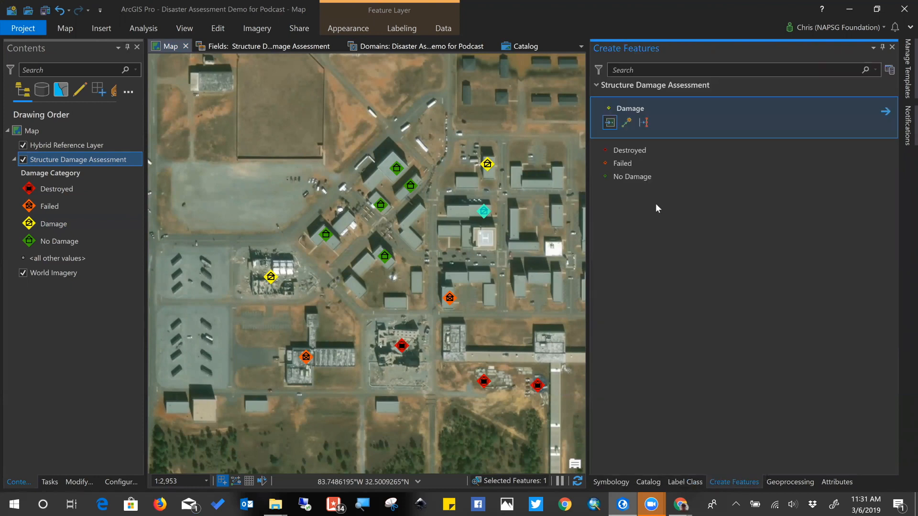
pyautogui.click(621, 166)
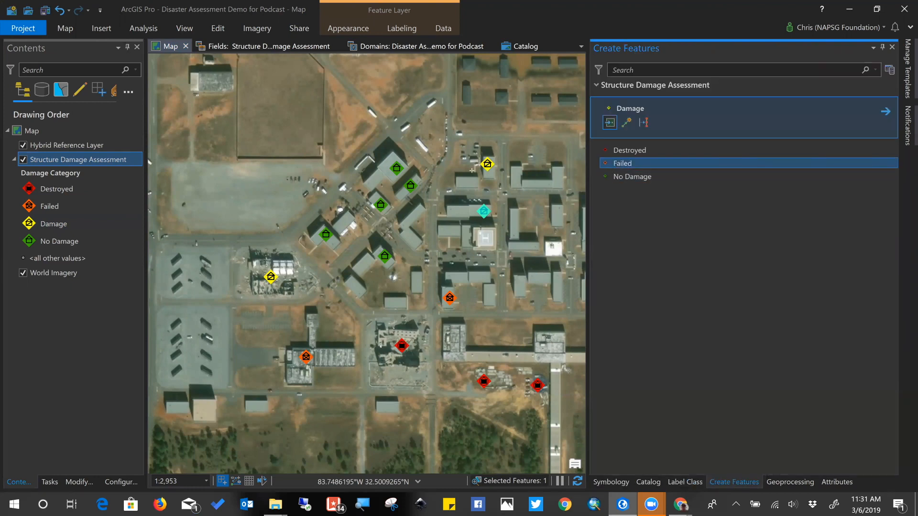
pyautogui.click(209, 77)
pyautogui.moveTo(496, 232); pyautogui.dragTo(206, 354)
pyautogui.click(278, 184)
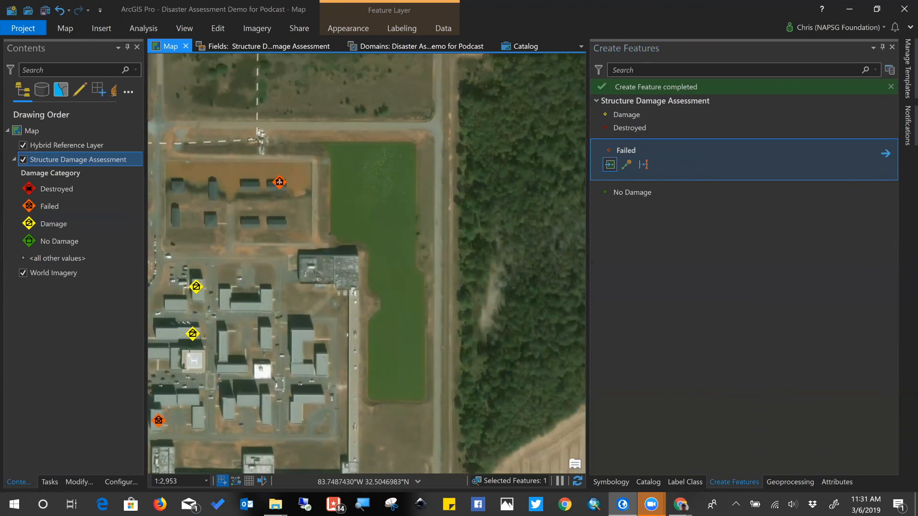
# - Create seven No Damage points on the remaining small buildings in the northeast cluster
pyautogui.click(641, 191)
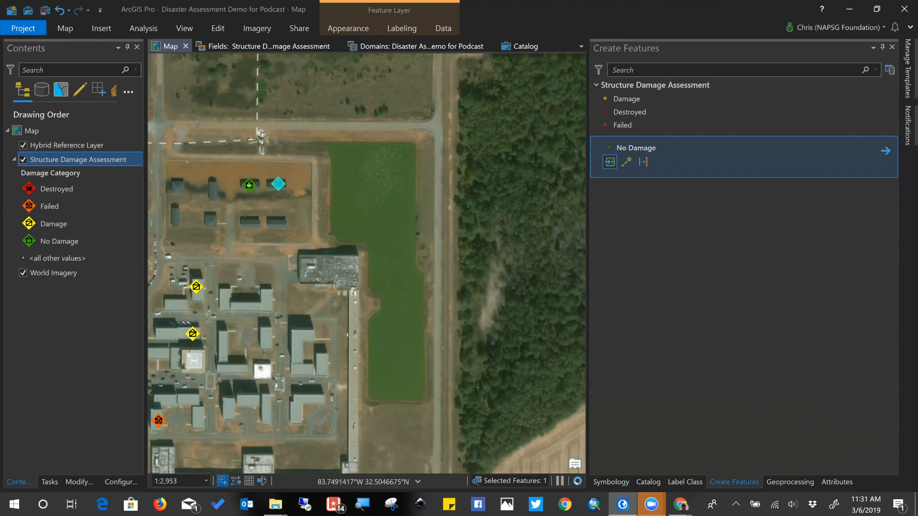
pyautogui.click(247, 183)
pyautogui.click(276, 222)
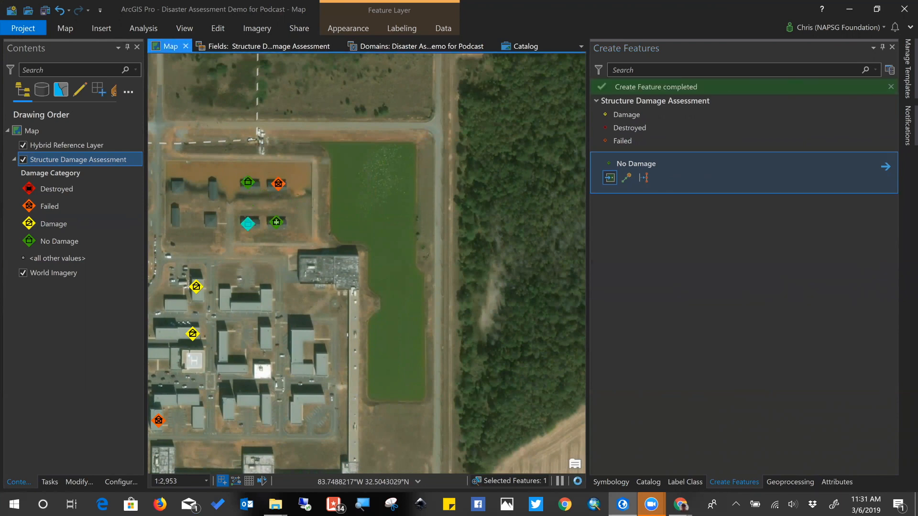
pyautogui.click(210, 218)
pyautogui.click(210, 192)
pyautogui.click(177, 186)
# - Create five No Damage points on the larger buildings east and southeast of the two northern Damage points
pyautogui.click(243, 304)
pyautogui.click(222, 353)
pyautogui.click(263, 371)
pyautogui.click(247, 401)
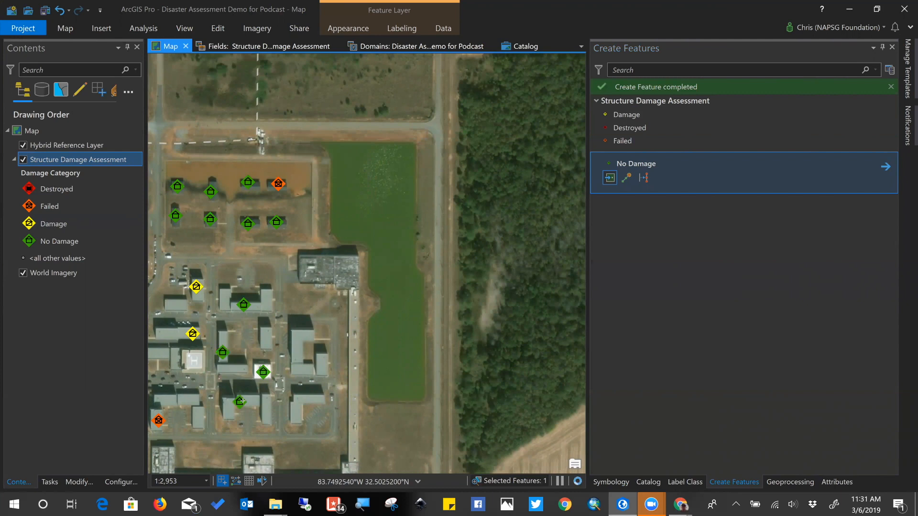
pyautogui.click(298, 351)
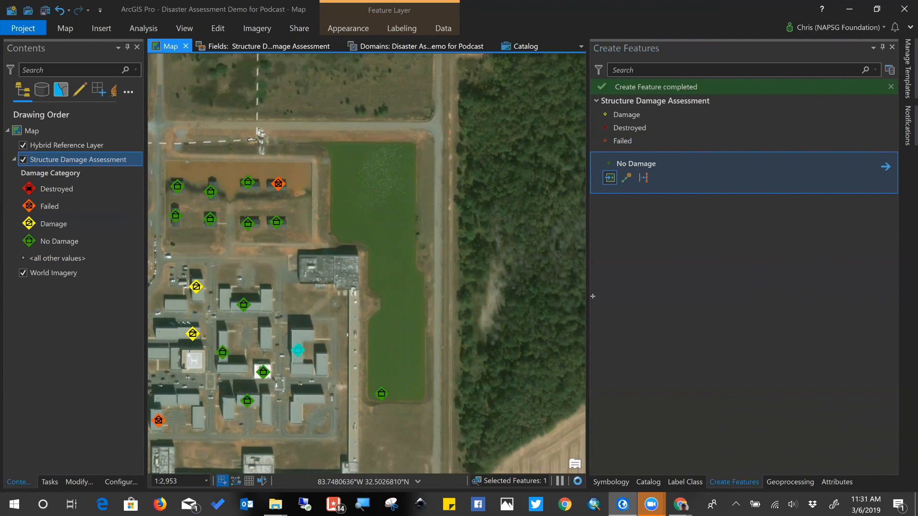
# - Create a Failed point on the building at the southeast corner of the larger building complex
pyautogui.click(623, 139)
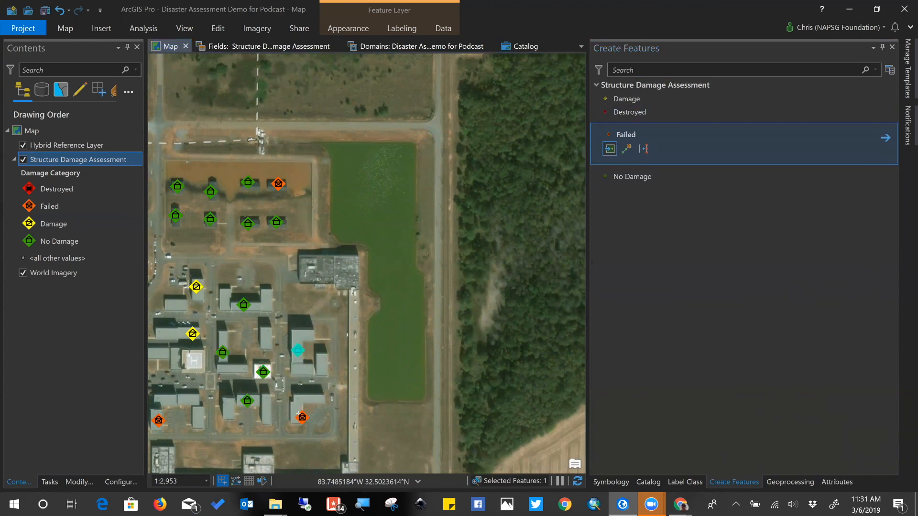
pyautogui.click(299, 413)
pyautogui.moveTo(413, 299); pyautogui.dragTo(411, 273)
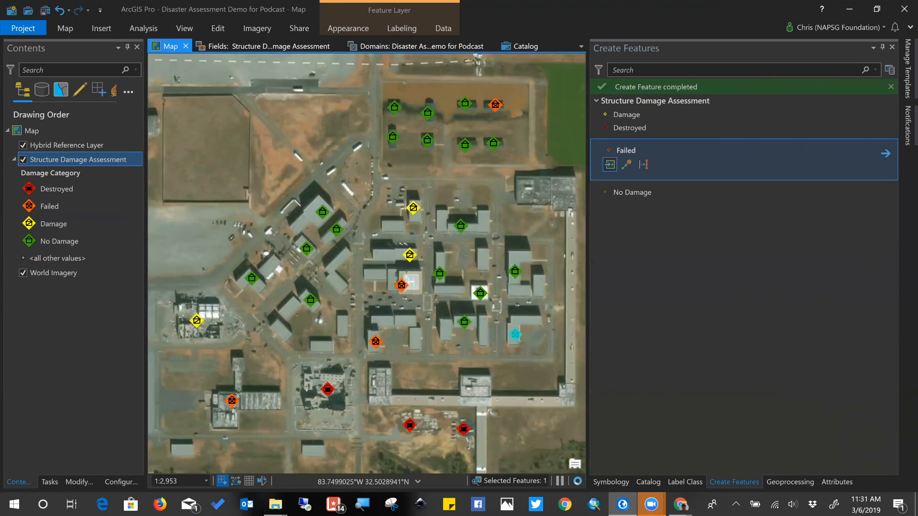
pyautogui.scroll(1, 409, 274)
pyautogui.scroll(-3, 409, 275)
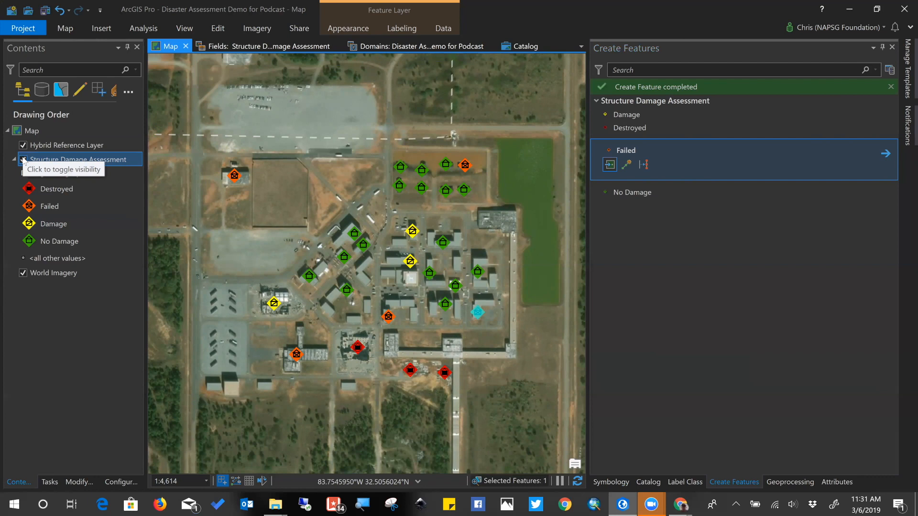
# - Label the Structure Damage Assessment features using the Structure Type field
pyautogui.click(125, 206)
pyautogui.click(81, 173)
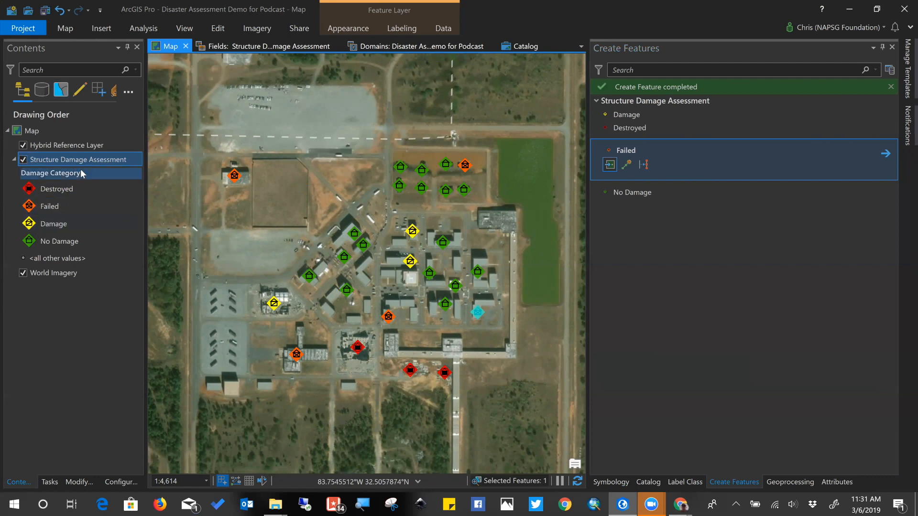
pyautogui.click(443, 29)
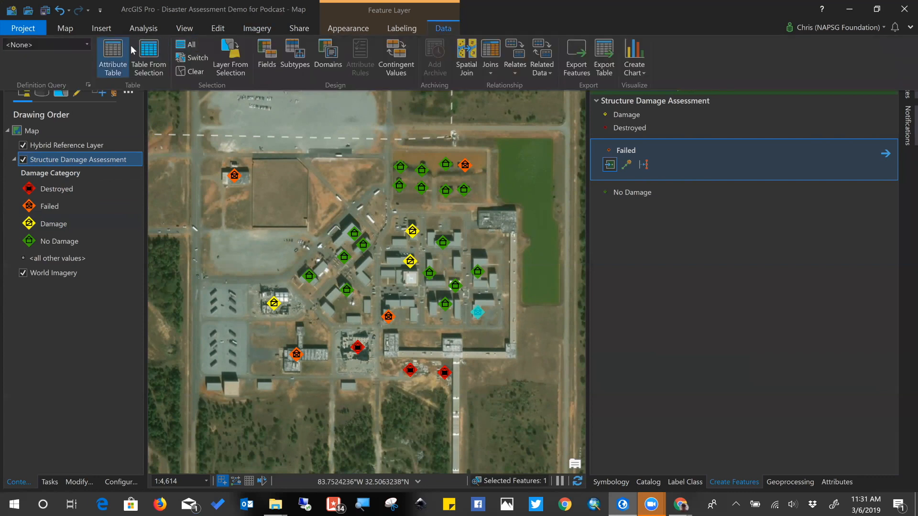
pyautogui.click(409, 30)
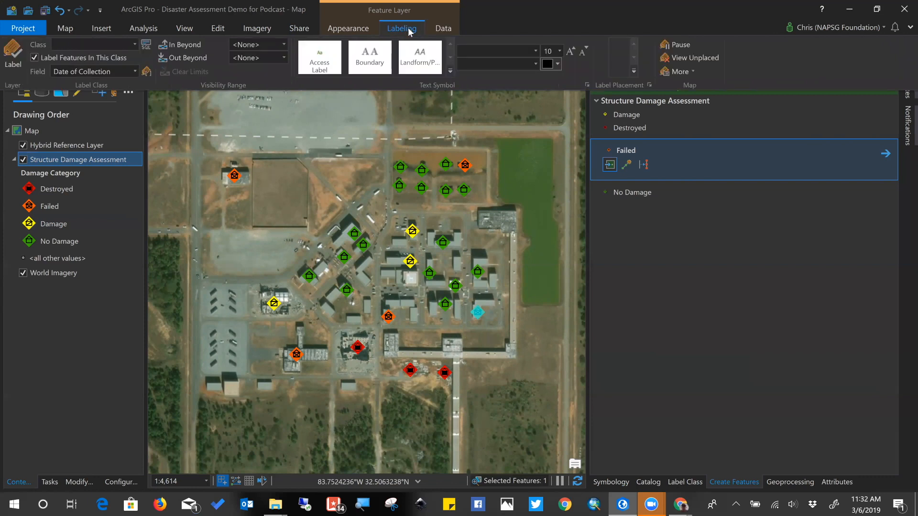
pyautogui.click(144, 45)
pyautogui.click(406, 30)
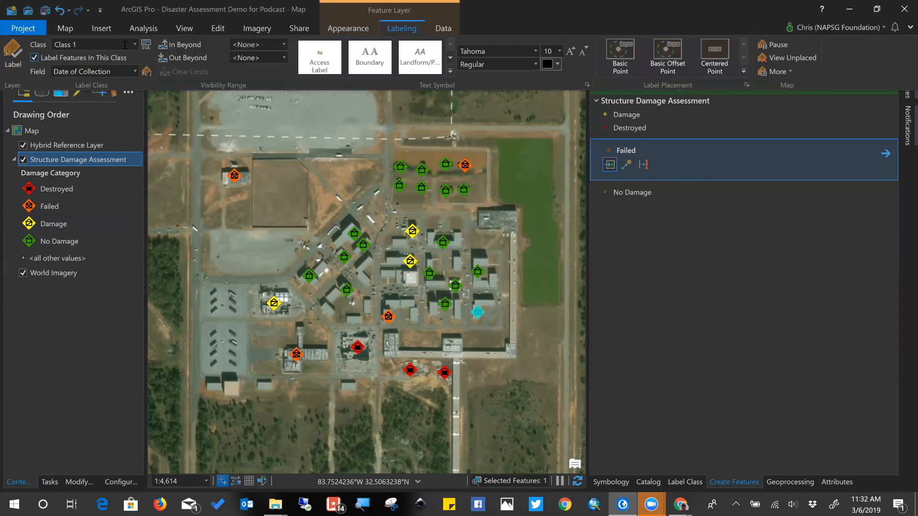
pyautogui.click(136, 72)
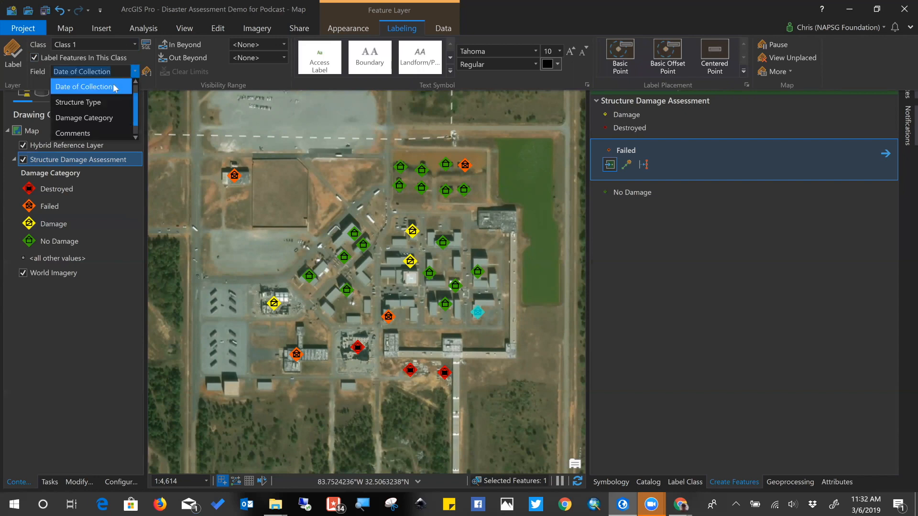
pyautogui.click(93, 102)
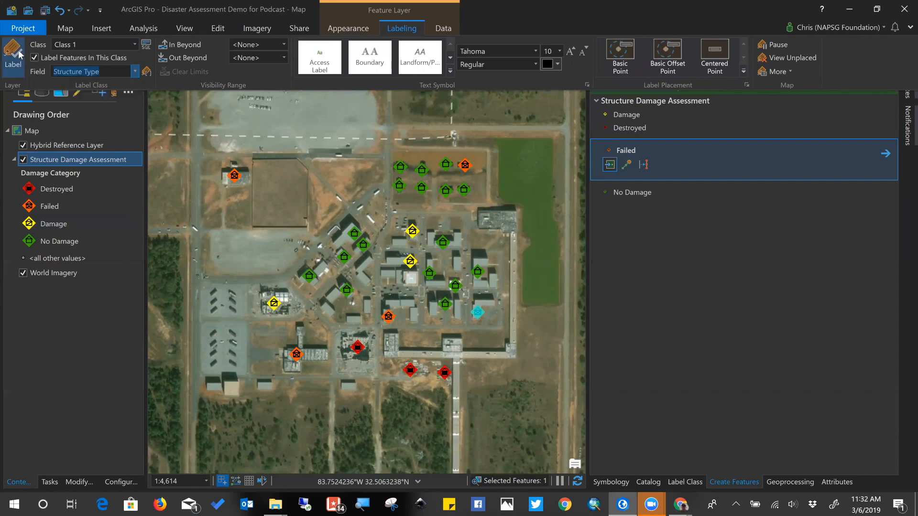
pyautogui.click(20, 56)
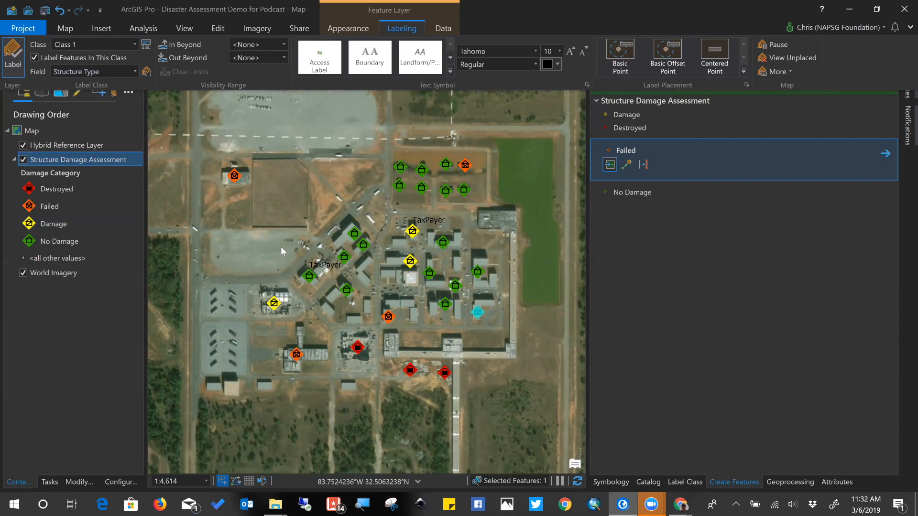
# - Clear the selection of the last created Failed point
pyautogui.scroll(2, 389, 325)
pyautogui.scroll(-6, 391, 323)
pyautogui.scroll(-10, 393, 314)
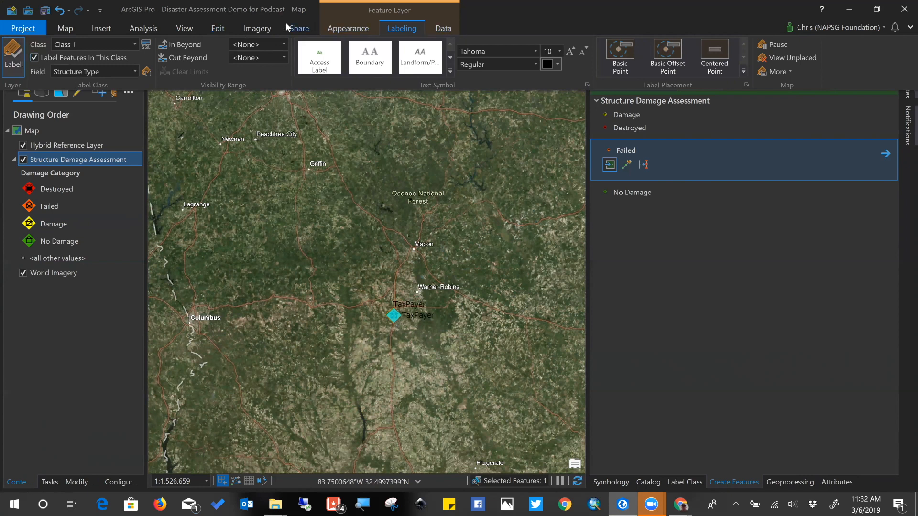
pyautogui.click(401, 28)
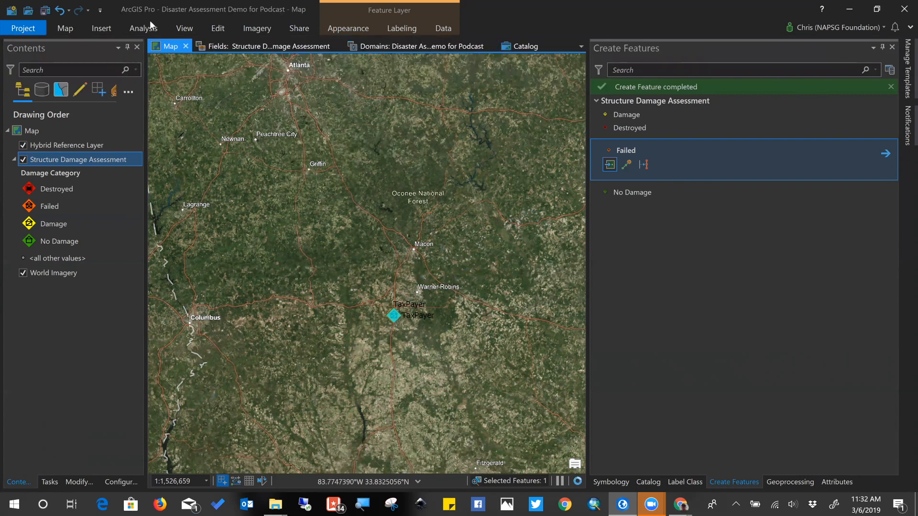
pyautogui.click(211, 25)
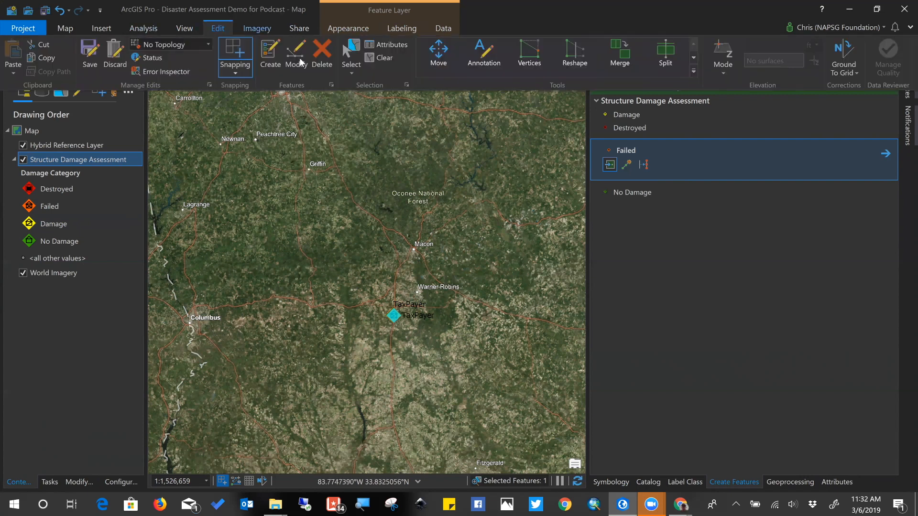
pyautogui.click(383, 58)
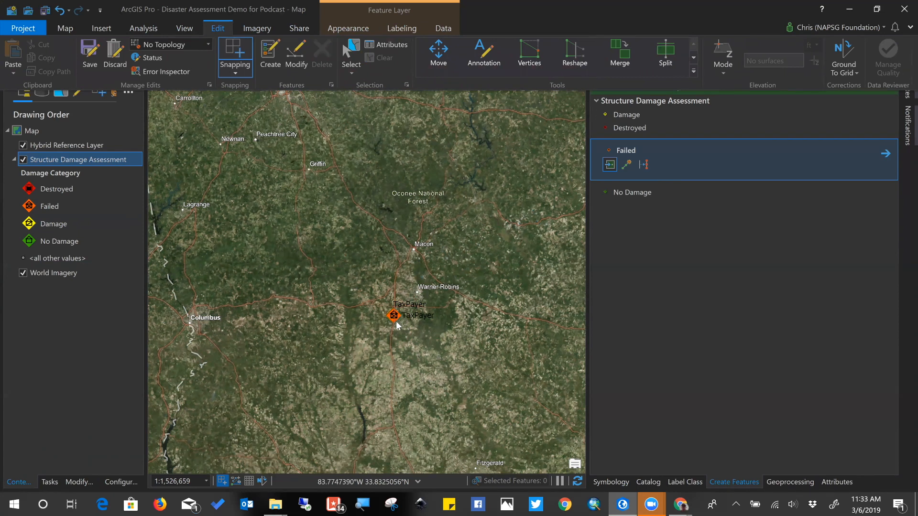
# - Try an Out Beyond visibility limit of 1:5,000 on the Structure Damage Assessment layer
pyautogui.scroll(5, 396, 325)
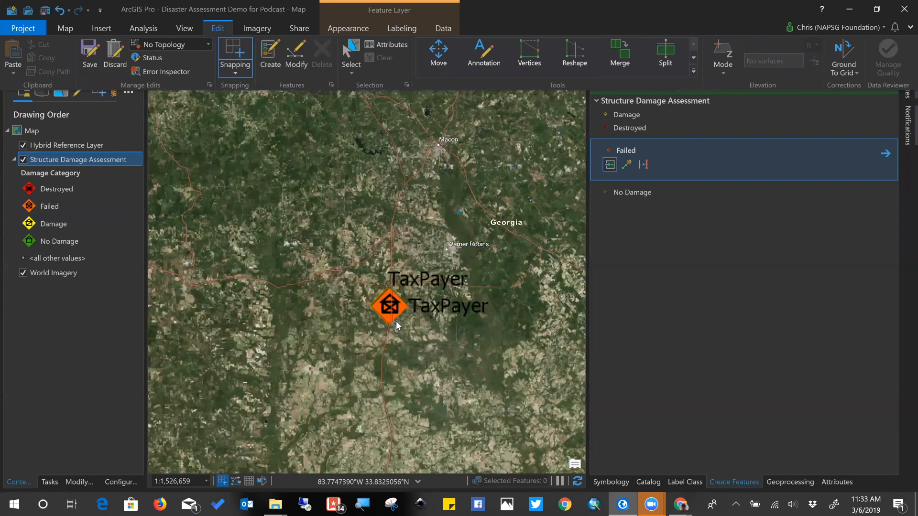
pyautogui.scroll(2, 377, 279)
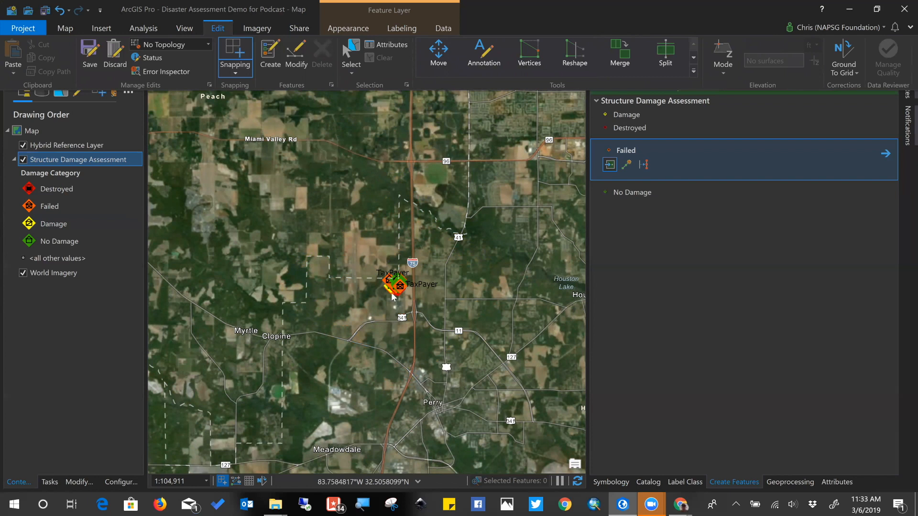
pyautogui.scroll(1, 388, 280)
pyautogui.scroll(2, 415, 305)
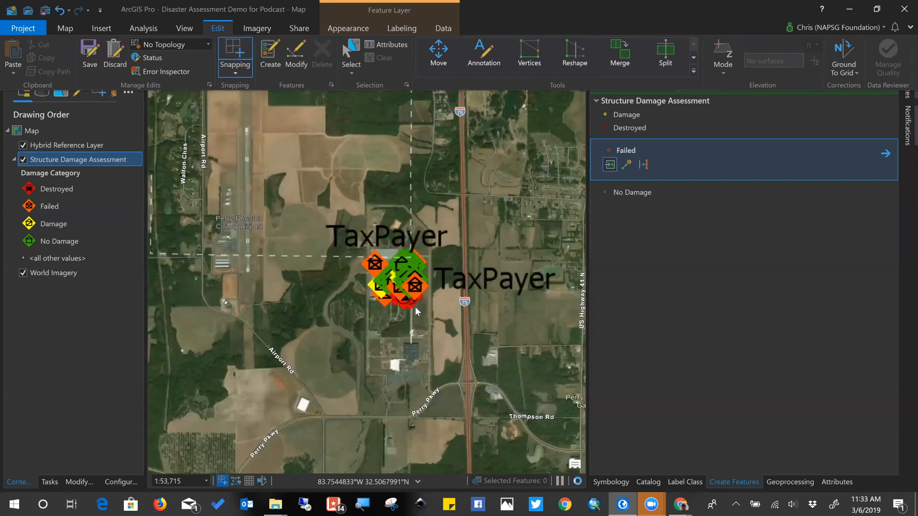
pyautogui.click(443, 28)
pyautogui.click(362, 28)
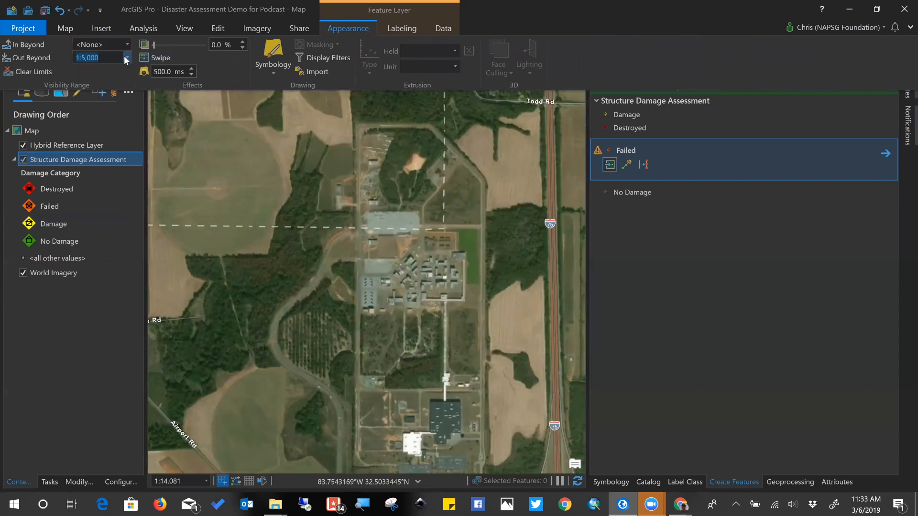
pyautogui.click(125, 56)
pyautogui.click(130, 54)
# - Try an In Beyond visibility limit of 1:24,000 on the Structure Damage Assessment layer and reset it to None
pyautogui.click(125, 44)
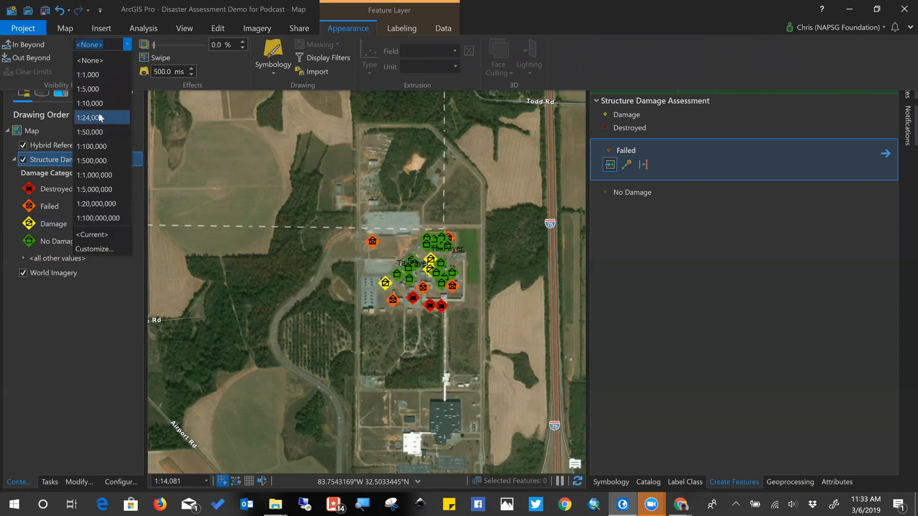
pyautogui.click(99, 117)
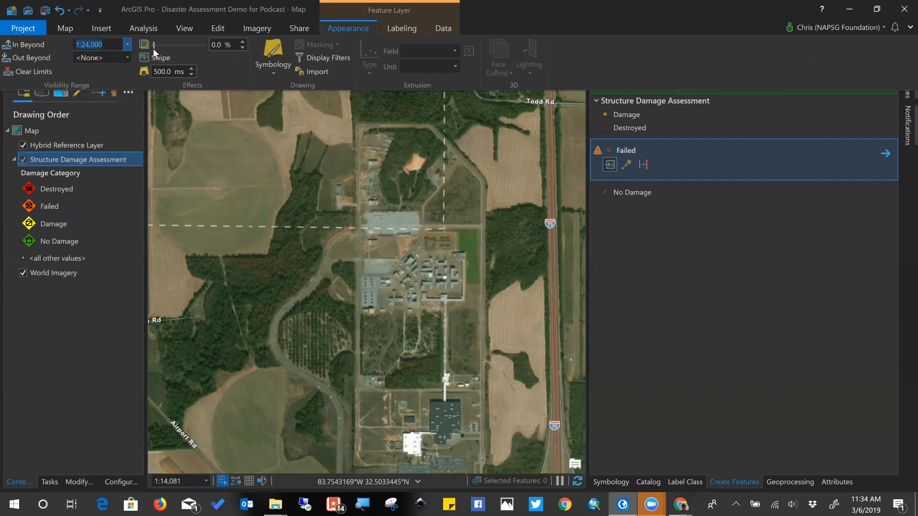
pyautogui.click(127, 45)
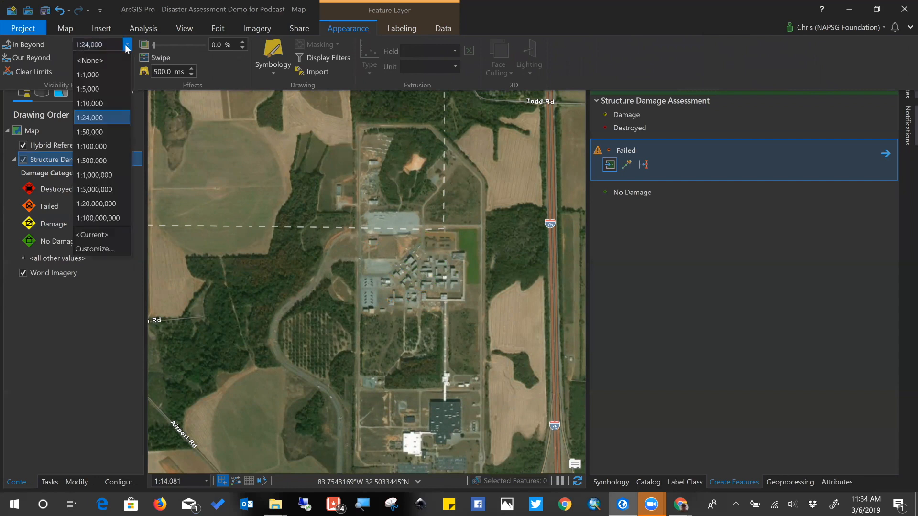
pyautogui.click(105, 56)
# - Set the Structure Damage Assessment layer's Out Beyond visibility limit to 1:24,000
pyautogui.click(125, 56)
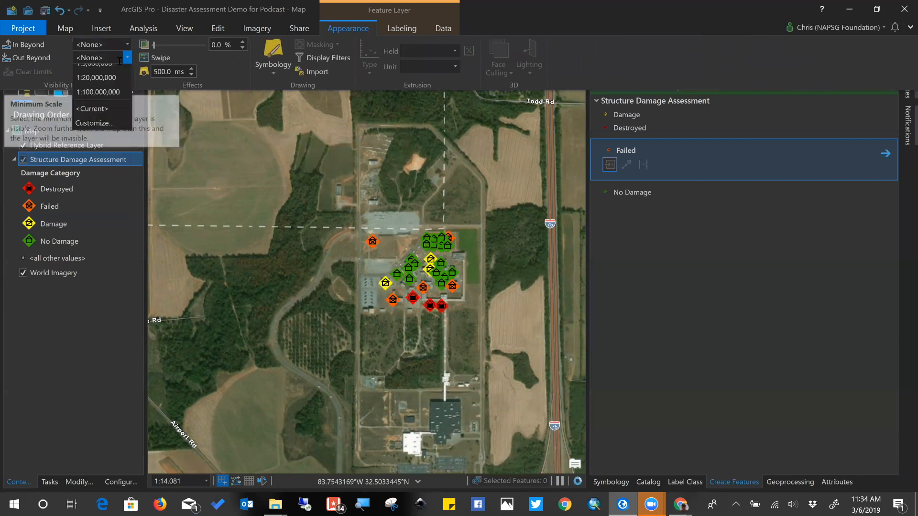
pyautogui.click(98, 132)
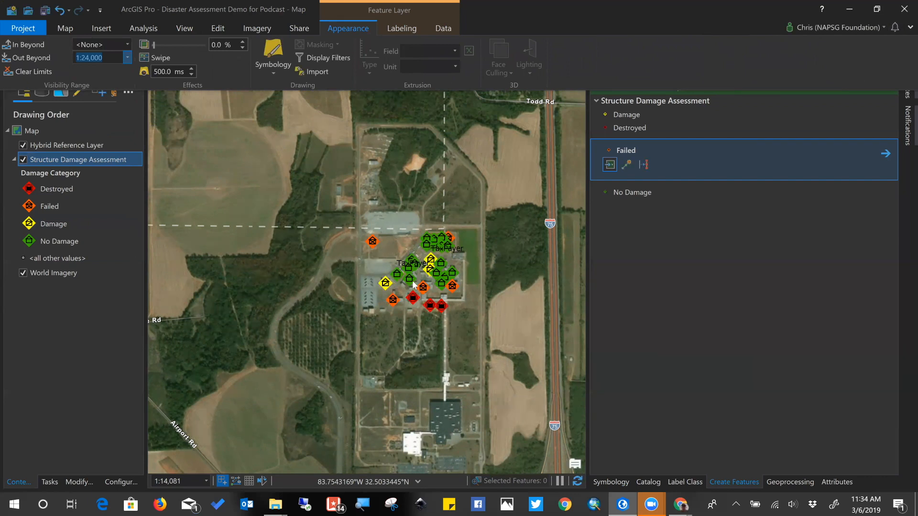
# - Check how the Structure Damage Assessment symbols display at map scales on both sides of the 1:24,000 visibility limit
pyautogui.scroll(2, 411, 278)
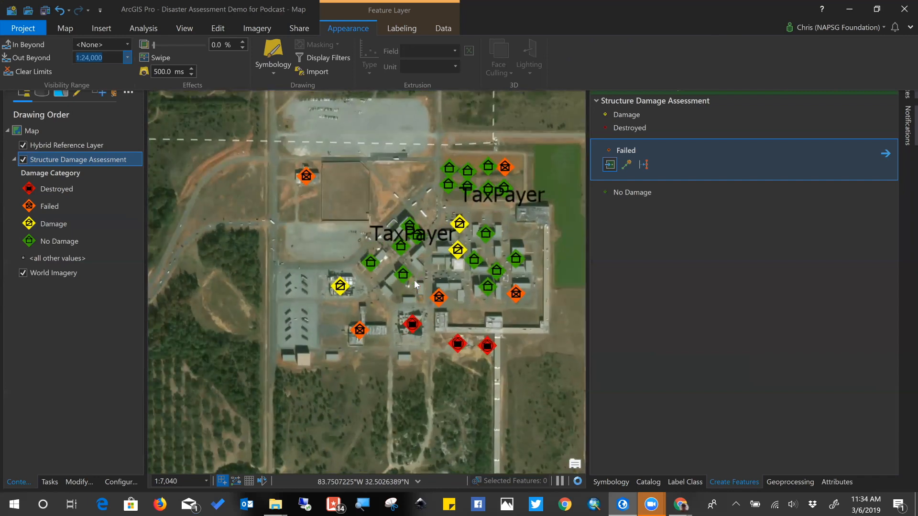
pyautogui.scroll(1, 414, 282)
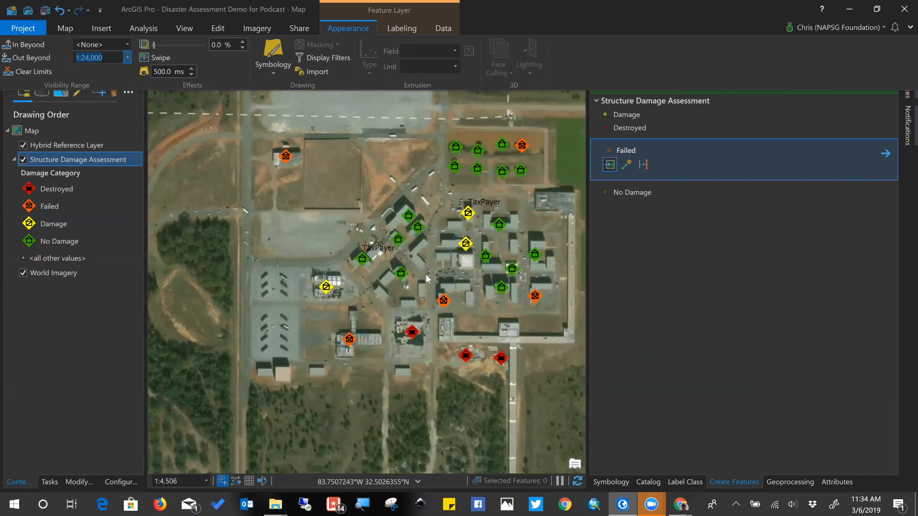
pyautogui.scroll(-3, 426, 274)
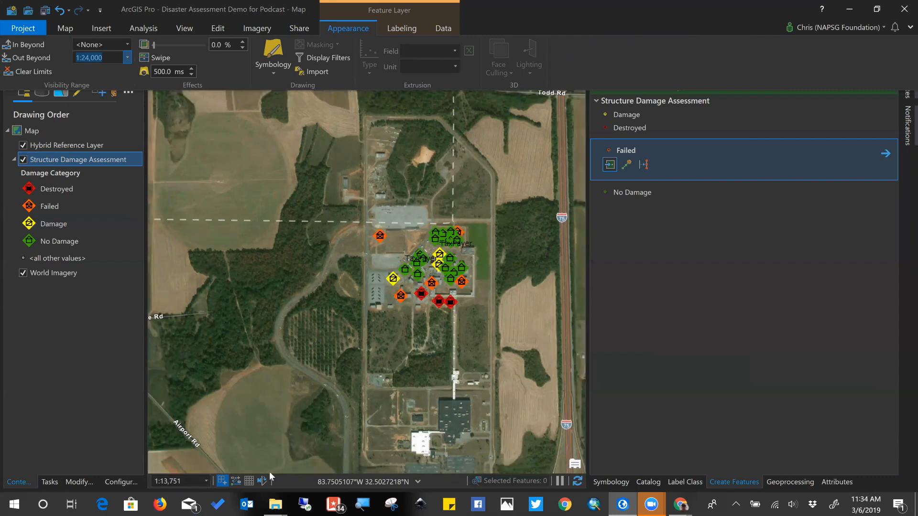
pyautogui.scroll(-2, 474, 311)
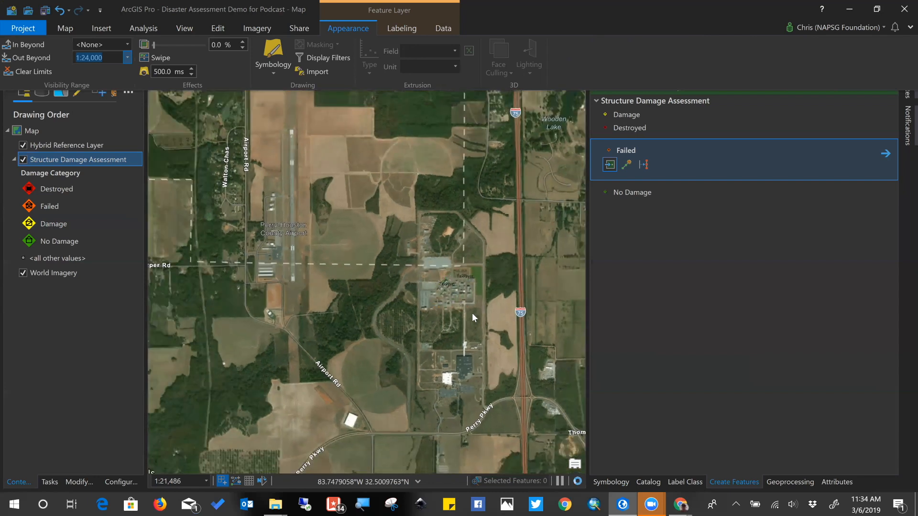
pyautogui.scroll(-1, 467, 316)
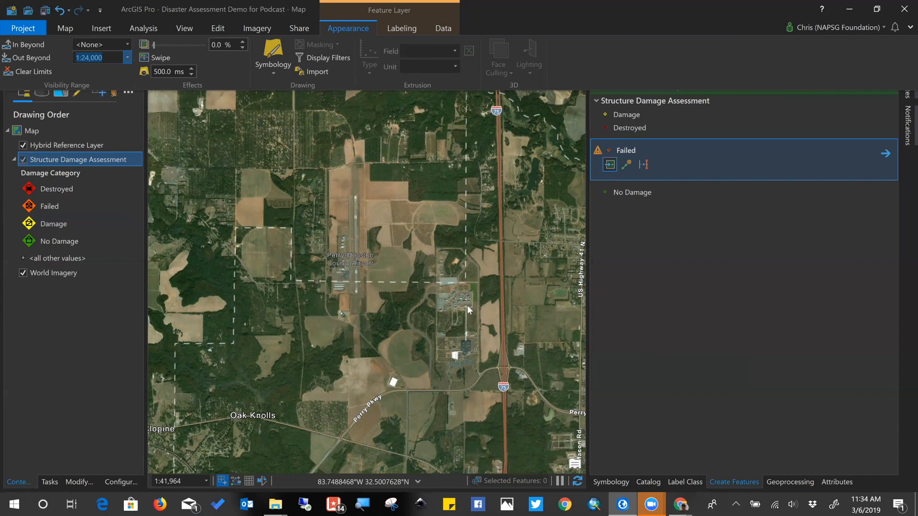
pyautogui.scroll(1, 460, 290)
pyautogui.scroll(5, 488, 334)
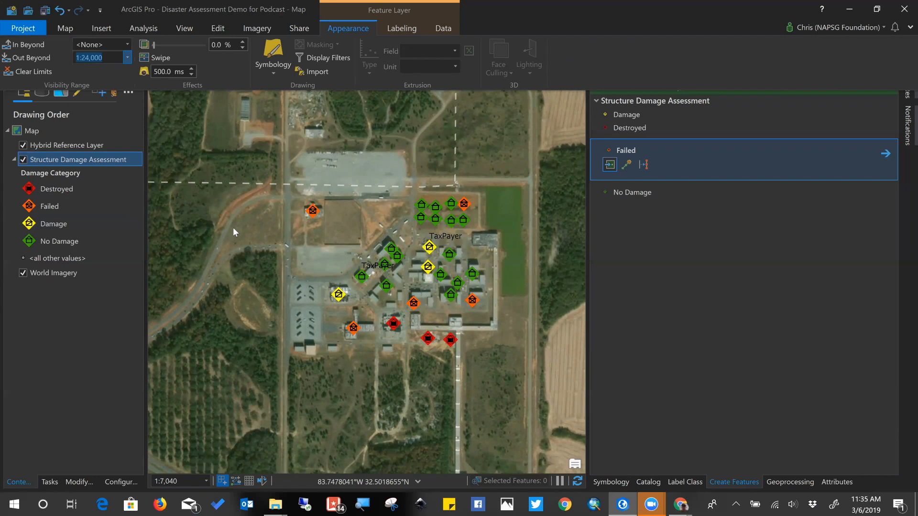
pyautogui.scroll(2, 263, 270)
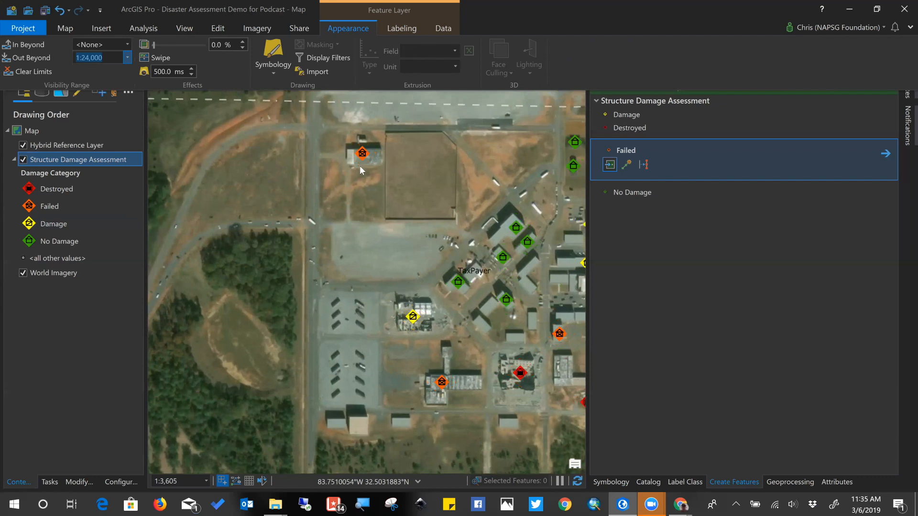
# - Apply a preset text symbol with a white halo to the Structure Damage Assessment layer's structure type labels
pyautogui.click(70, 29)
pyautogui.click(95, 53)
pyautogui.moveTo(376, 248); pyautogui.dragTo(193, 226)
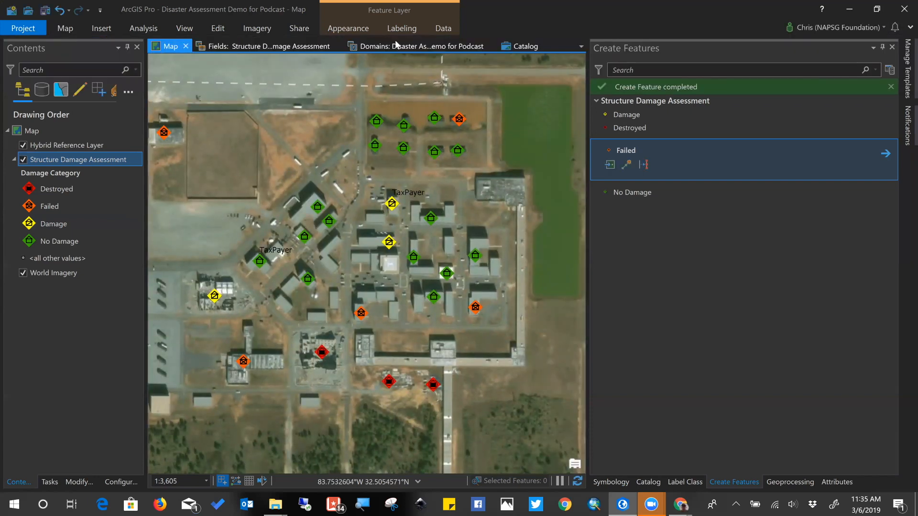
pyautogui.click(414, 31)
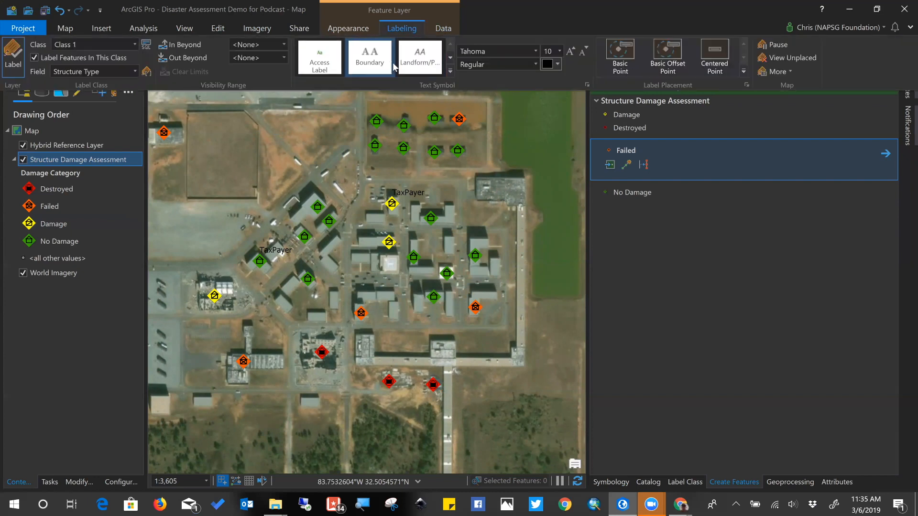
pyautogui.click(449, 71)
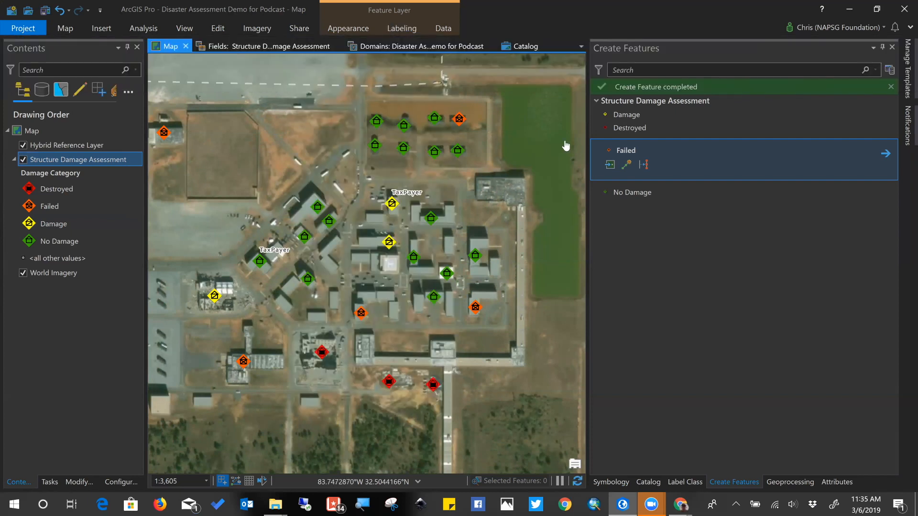
# - Select the three neighbouring No Damage points northeast of the TaxPayer-labelled No Damage point and list their attributes for editing
pyautogui.moveTo(412, 285); pyautogui.dragTo(450, 287)
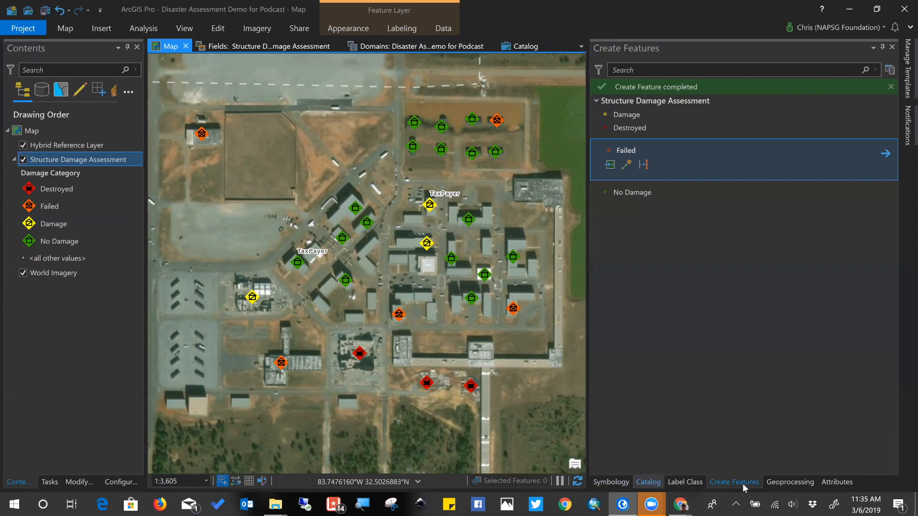
pyautogui.click(836, 481)
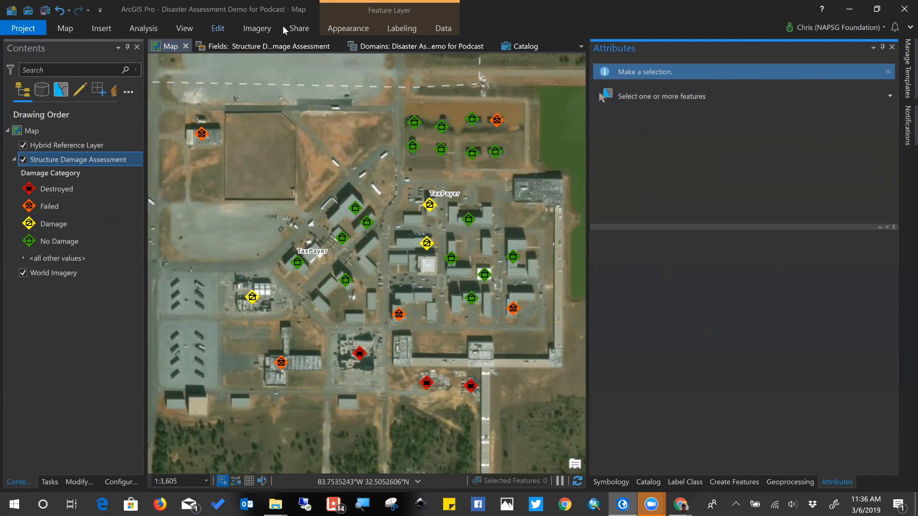
pyautogui.click(218, 29)
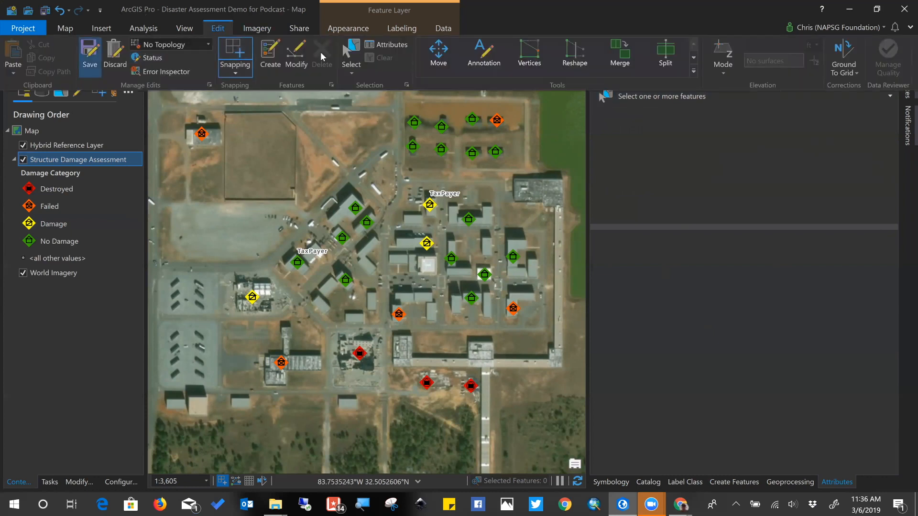
pyautogui.click(358, 50)
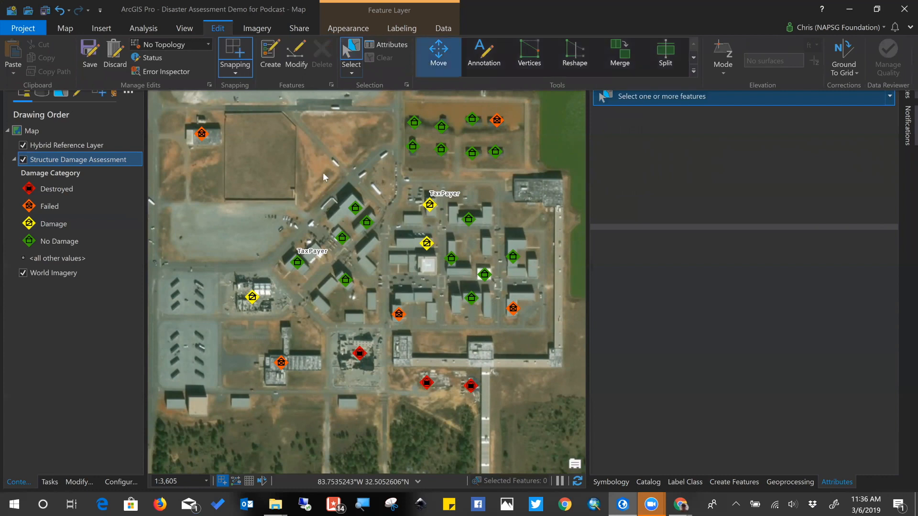
pyautogui.moveTo(345, 198); pyautogui.dragTo(408, 252)
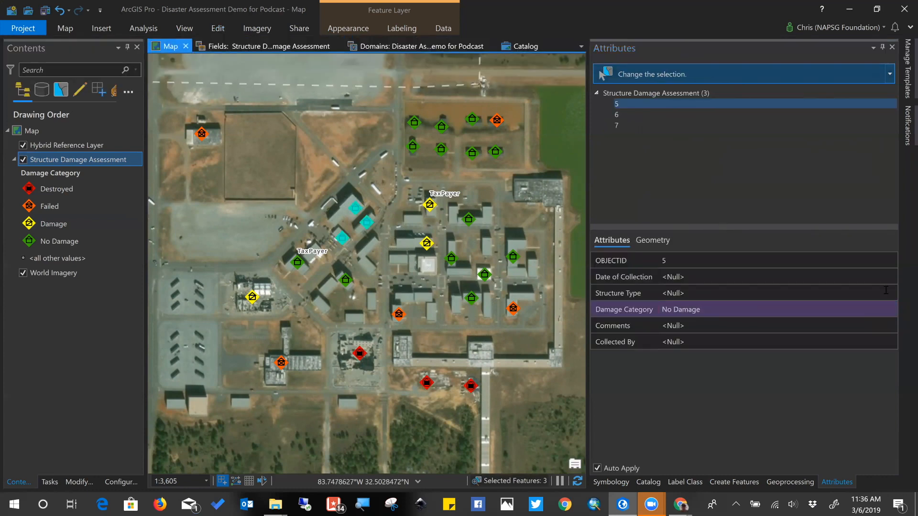
# - Examine the attribute pop-up of the No Damage point labelled TaxPayer with the Explore tool, and close it
pyautogui.click(65, 28)
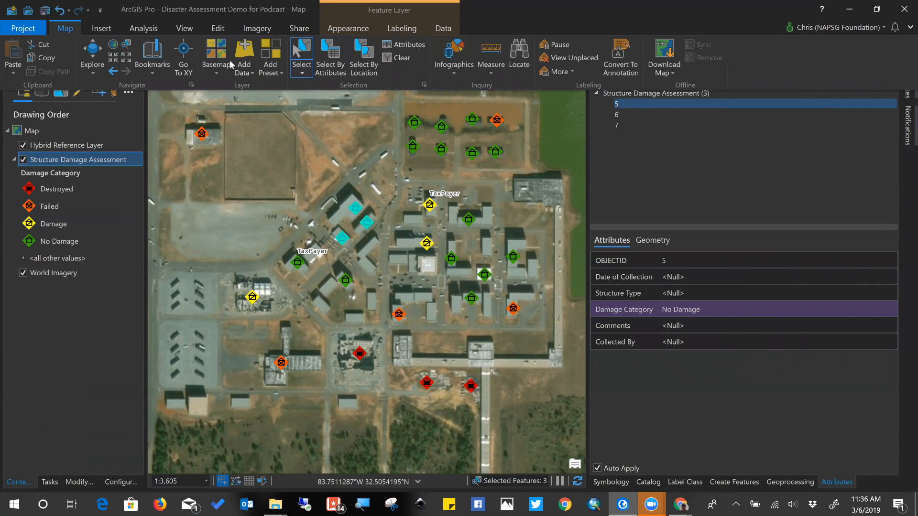
pyautogui.click(97, 56)
pyautogui.click(413, 125)
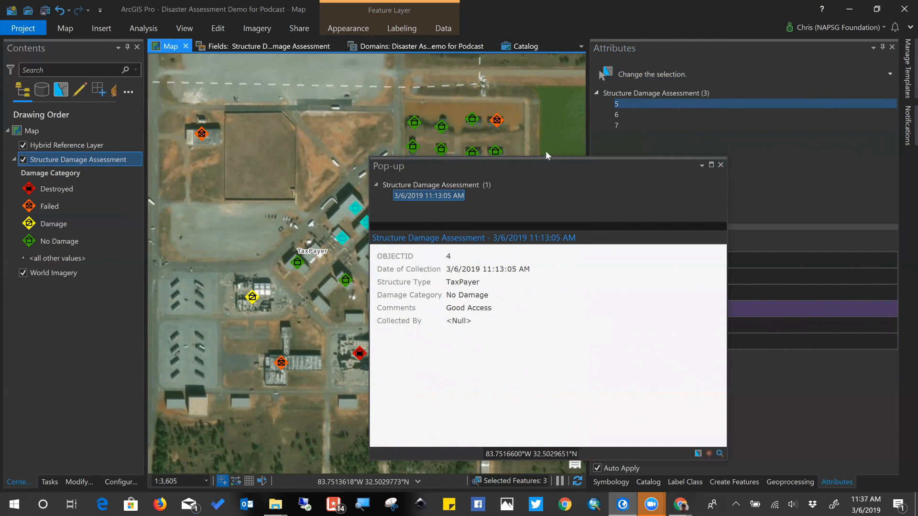
pyautogui.moveTo(630, 166); pyautogui.dragTo(471, 128)
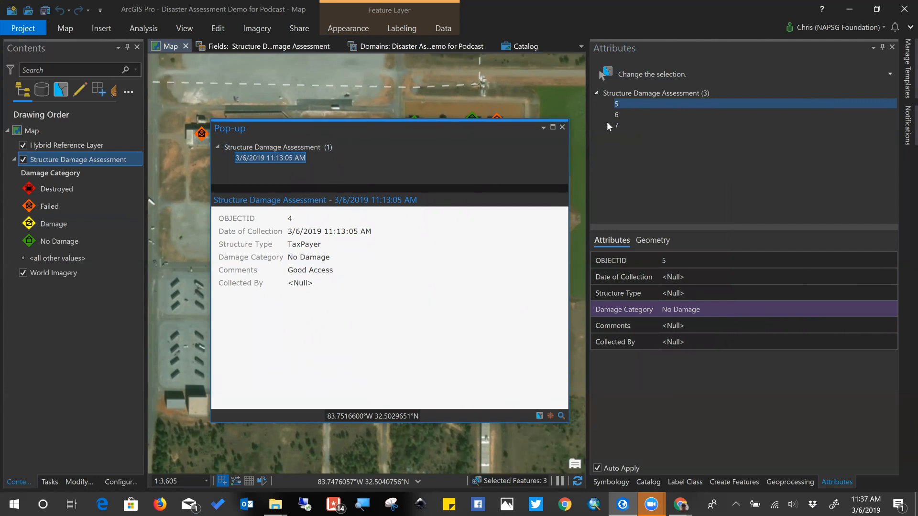
pyautogui.click(563, 126)
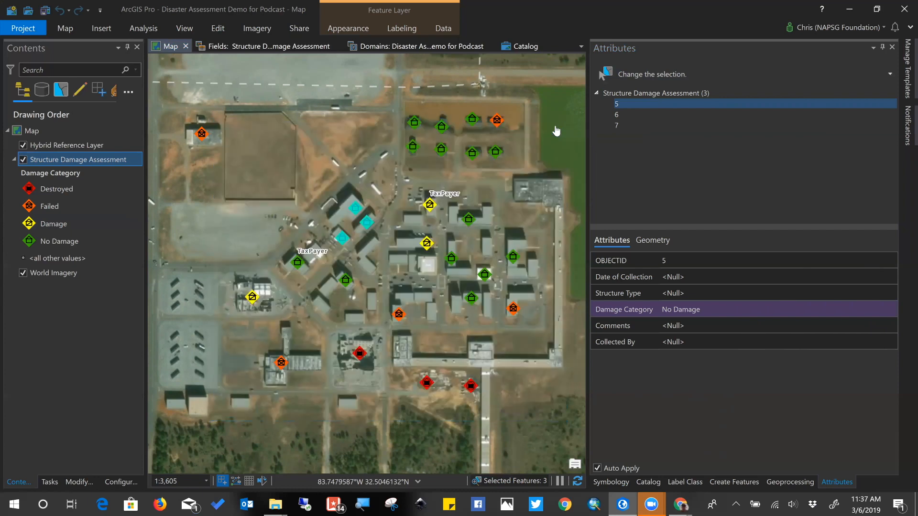